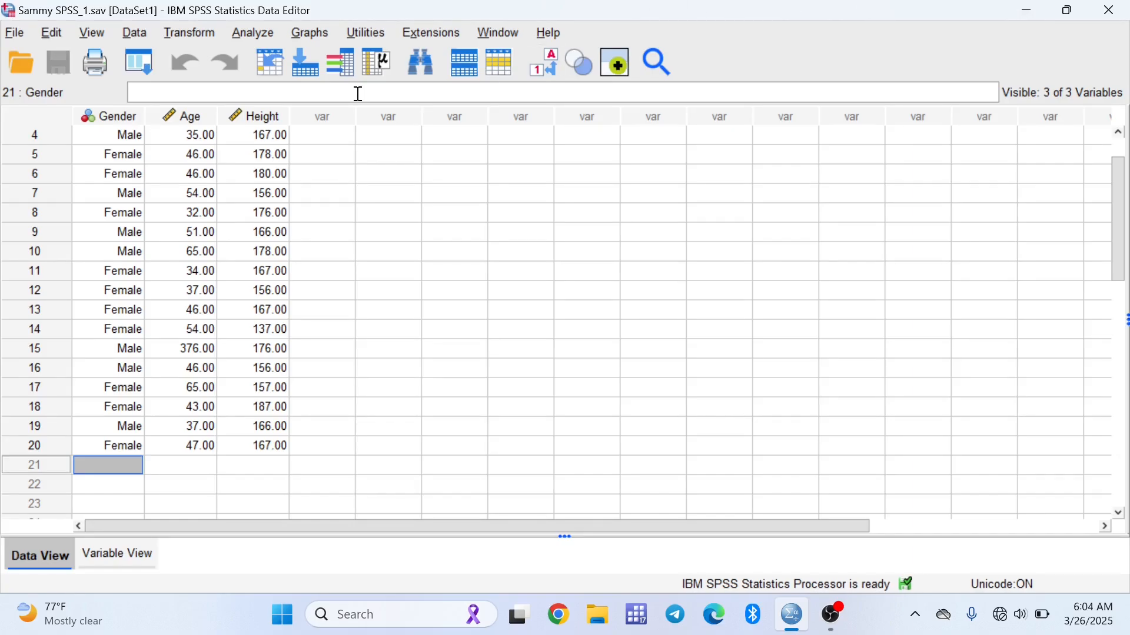
Run Frequencies on Gender, Age and Height with frequency tables displayed
click(253, 33)
mouse_move(282, 65)
mouse_move(300, 90)
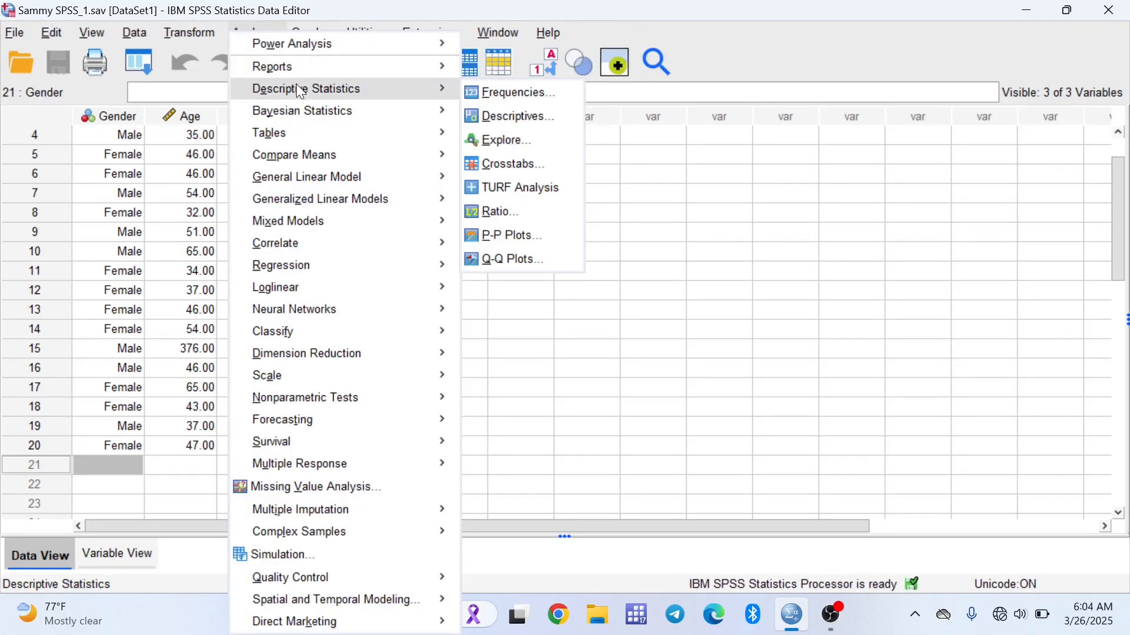
click(510, 92)
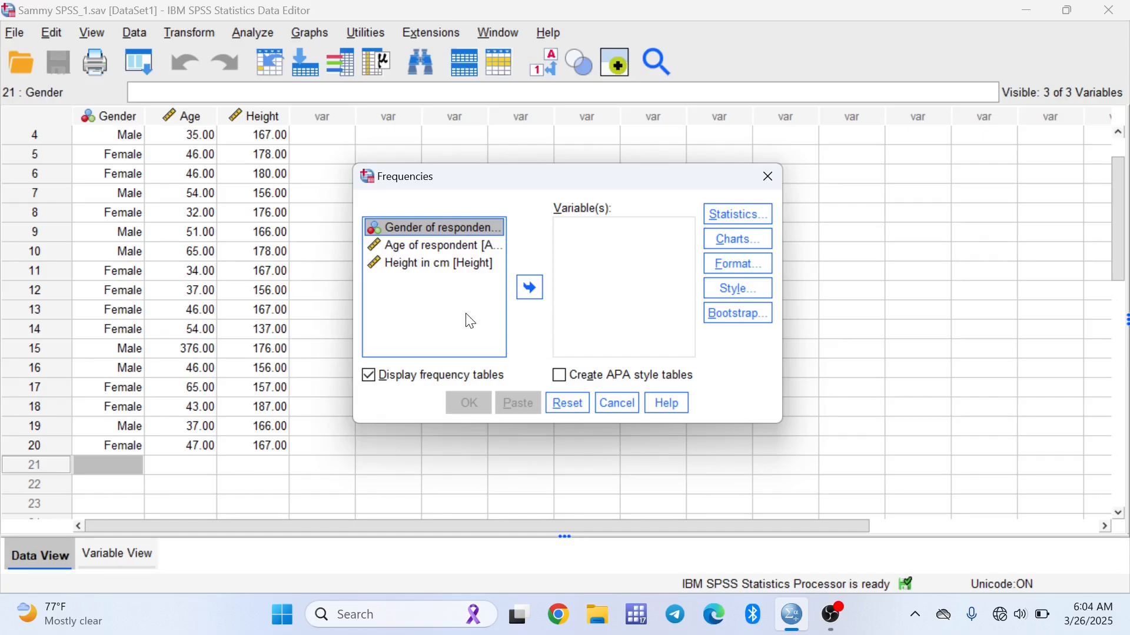
shift+click(470, 322)
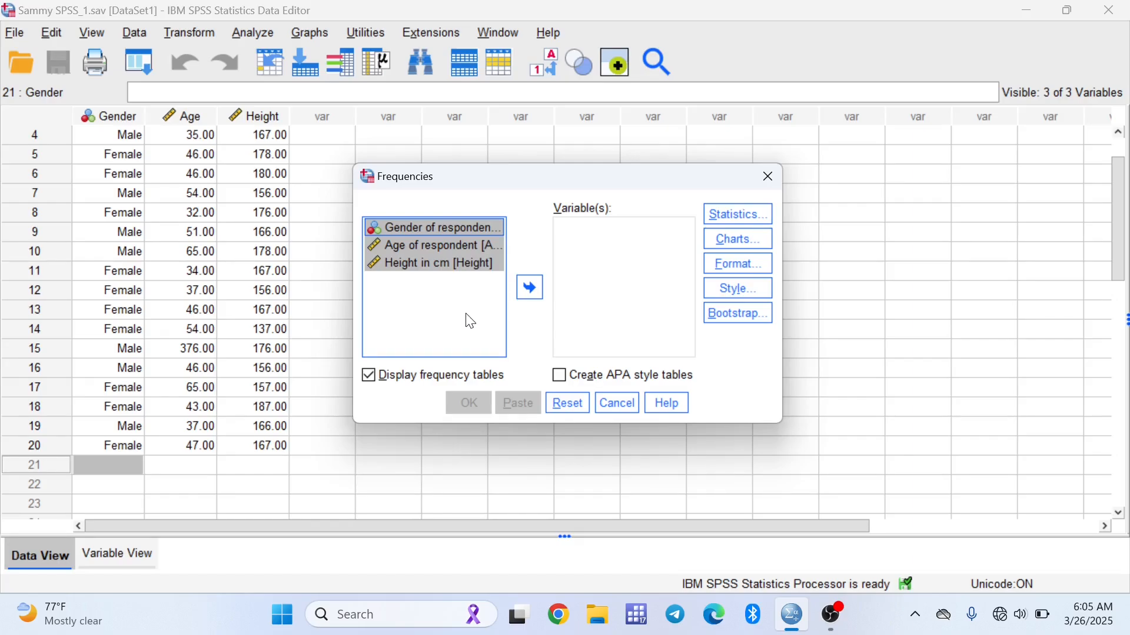
click(530, 291)
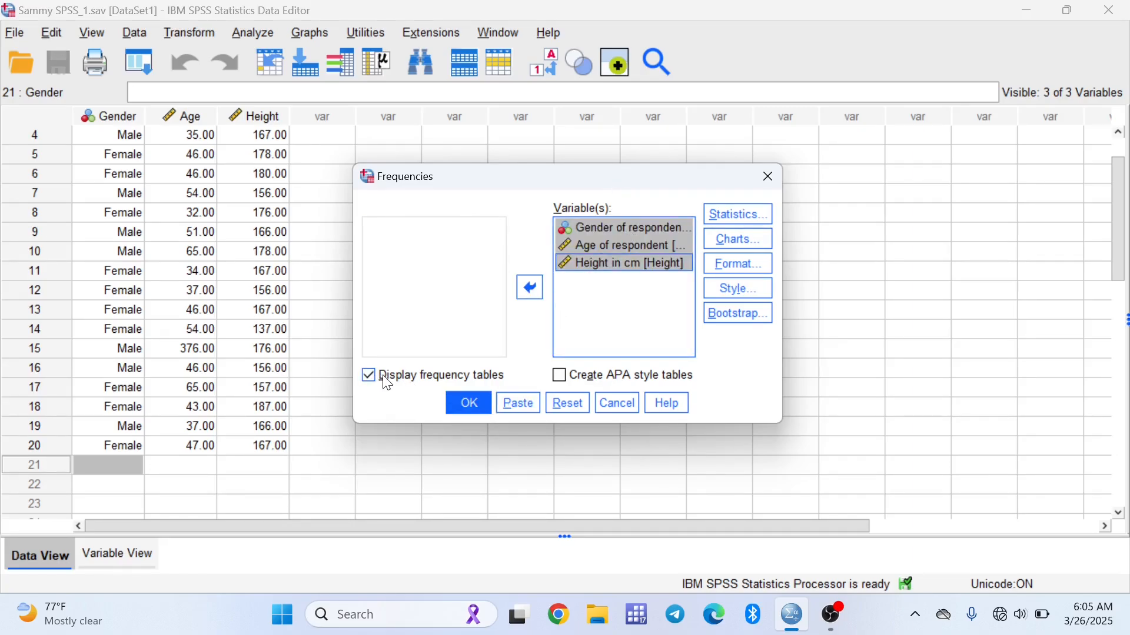
click(471, 402)
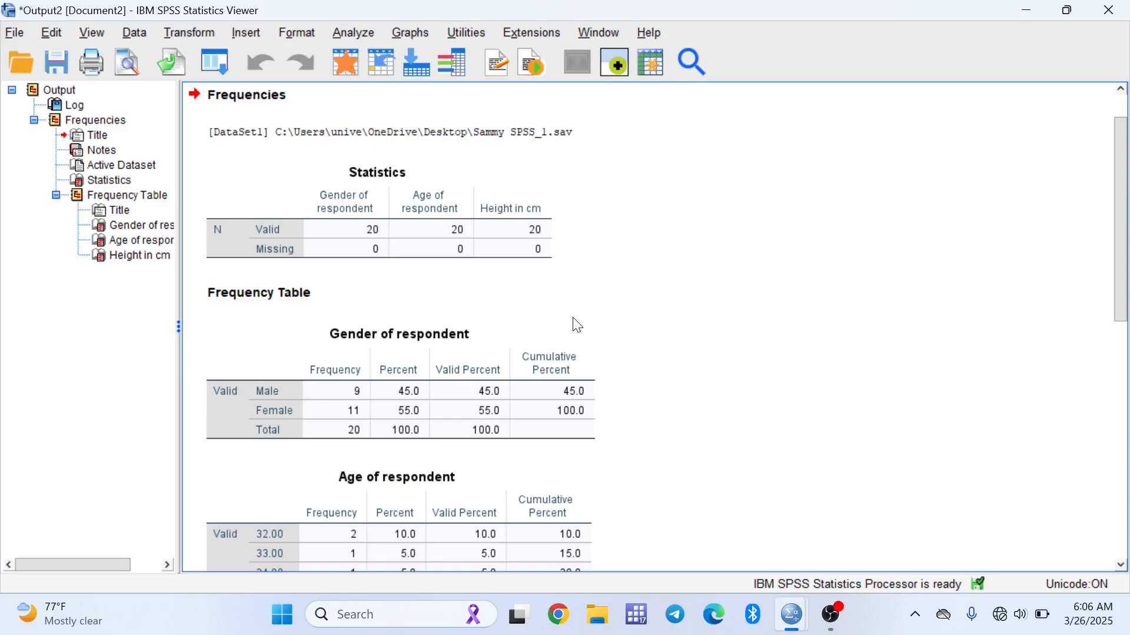
Add cases 21 and 22 to the data and clear their Gender values so they are left missing
click(1016, 10)
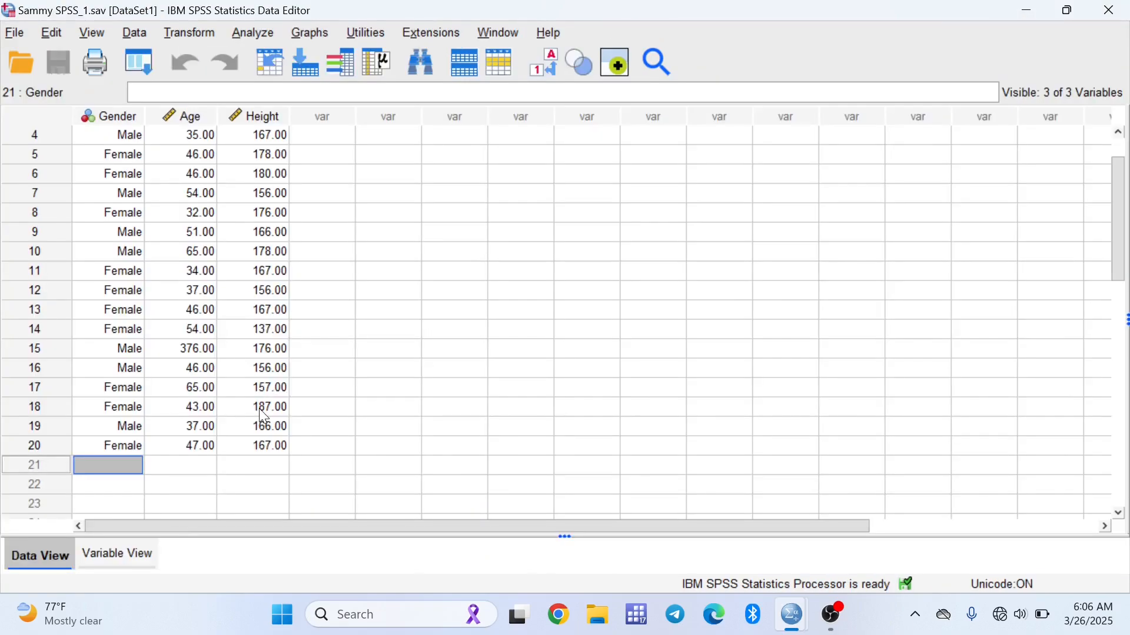
text(2)
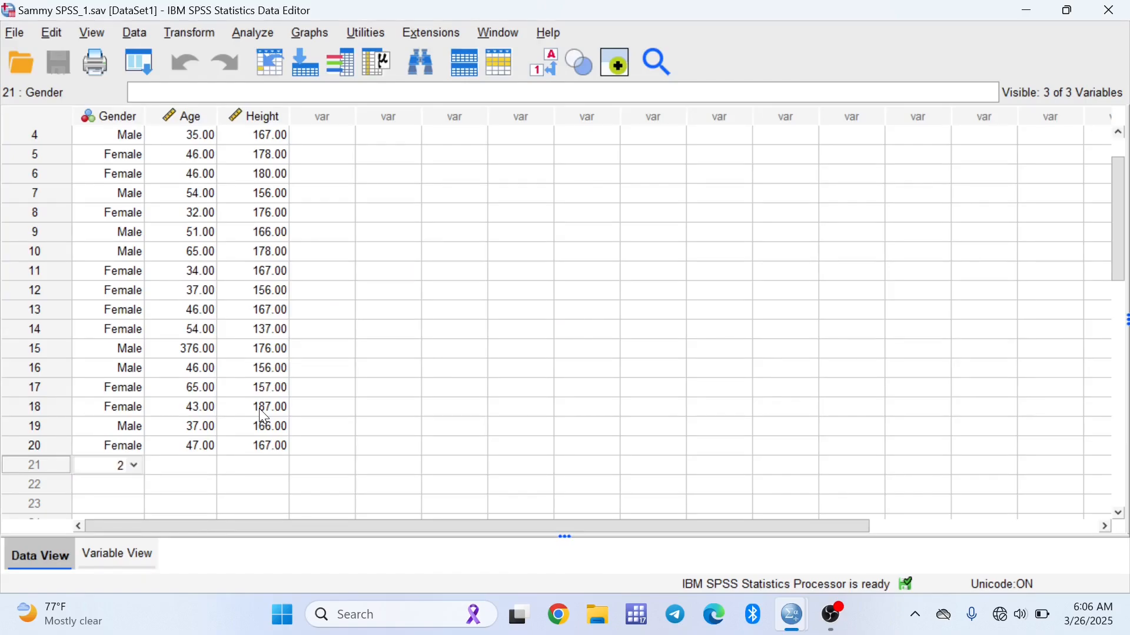
key(Return)
text(1)
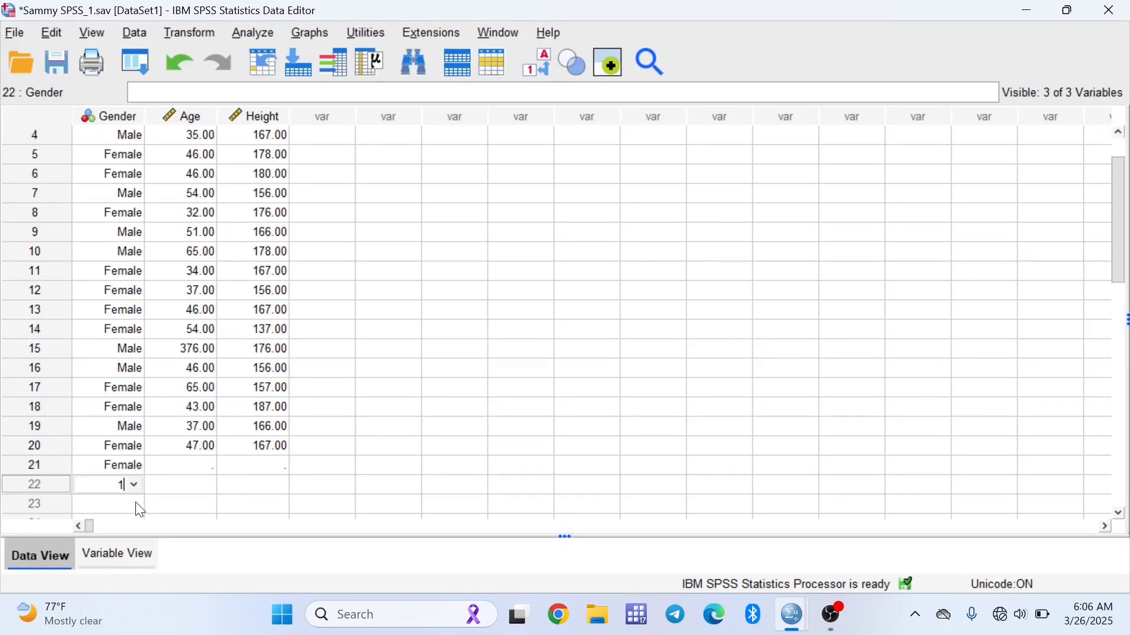
key(Return)
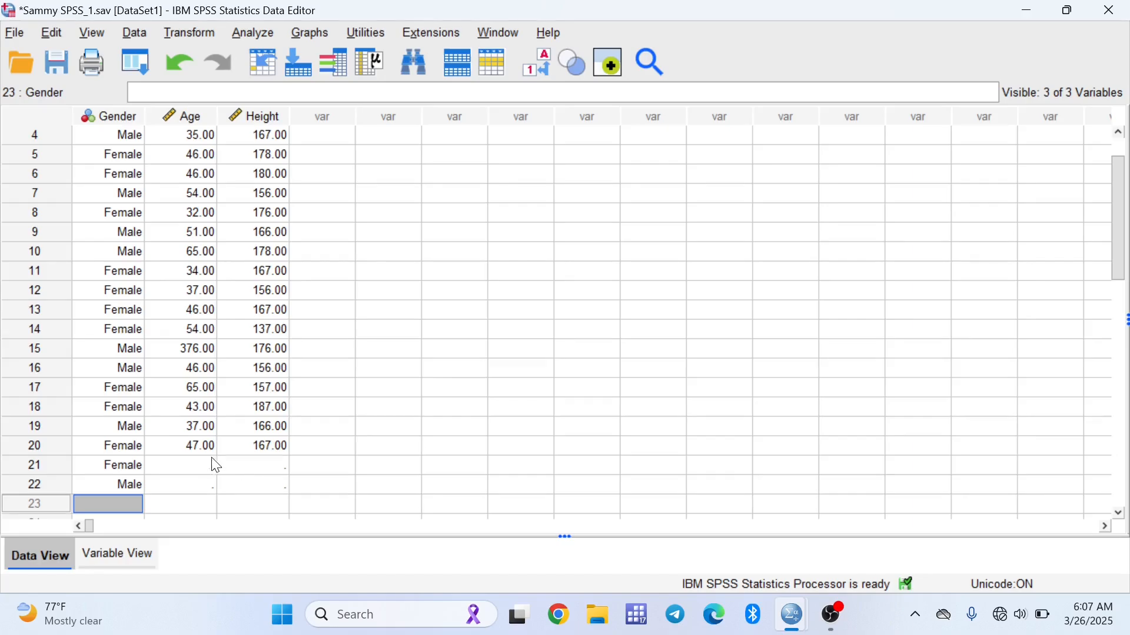
key(Up)
key(Up)
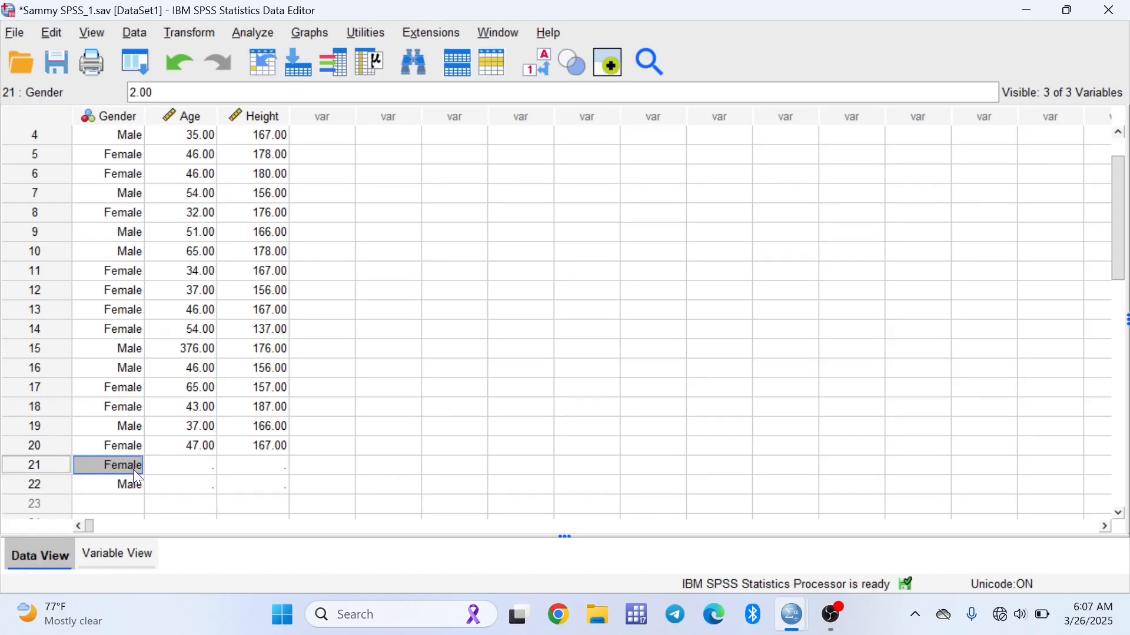
key(BackSpace)
click(137, 486)
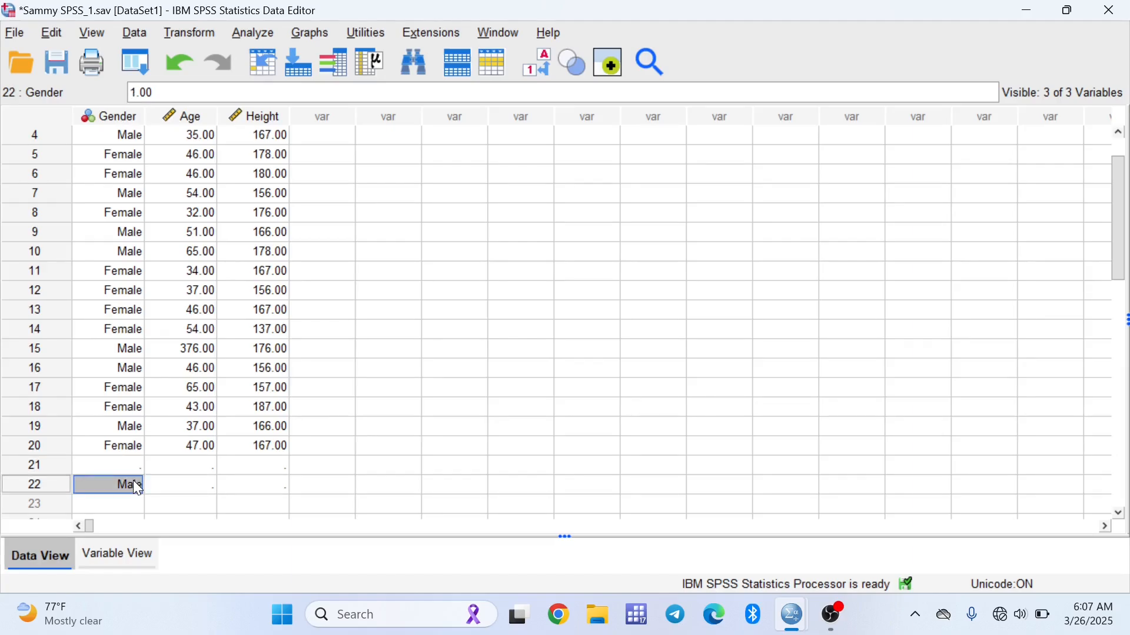
key(BackSpace)
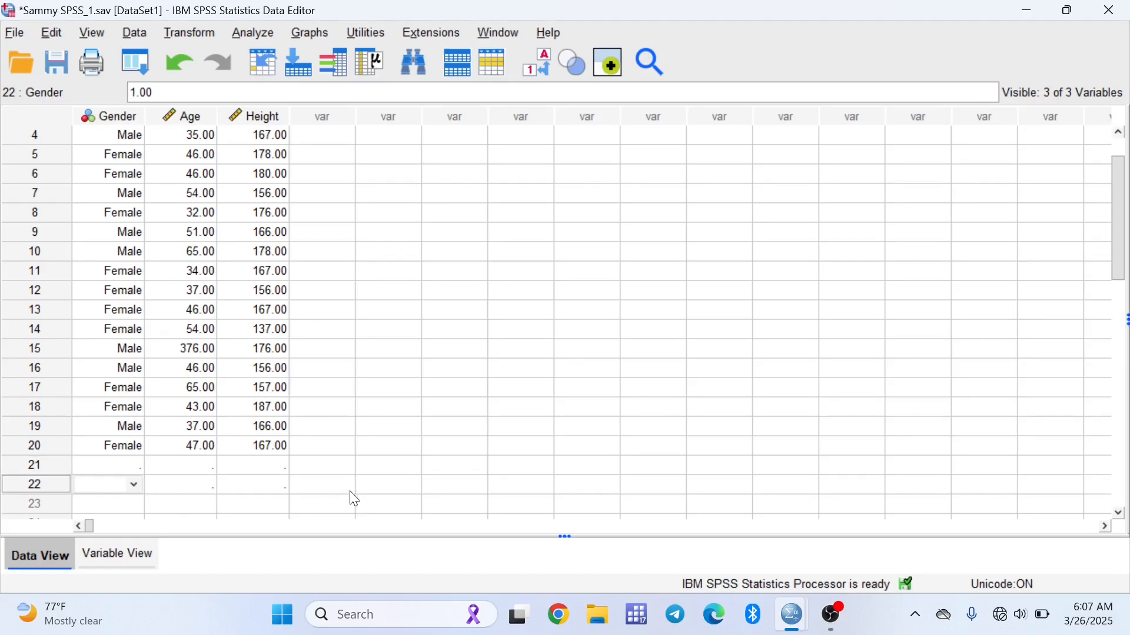
Delete the Height value of case 11
click(371, 509)
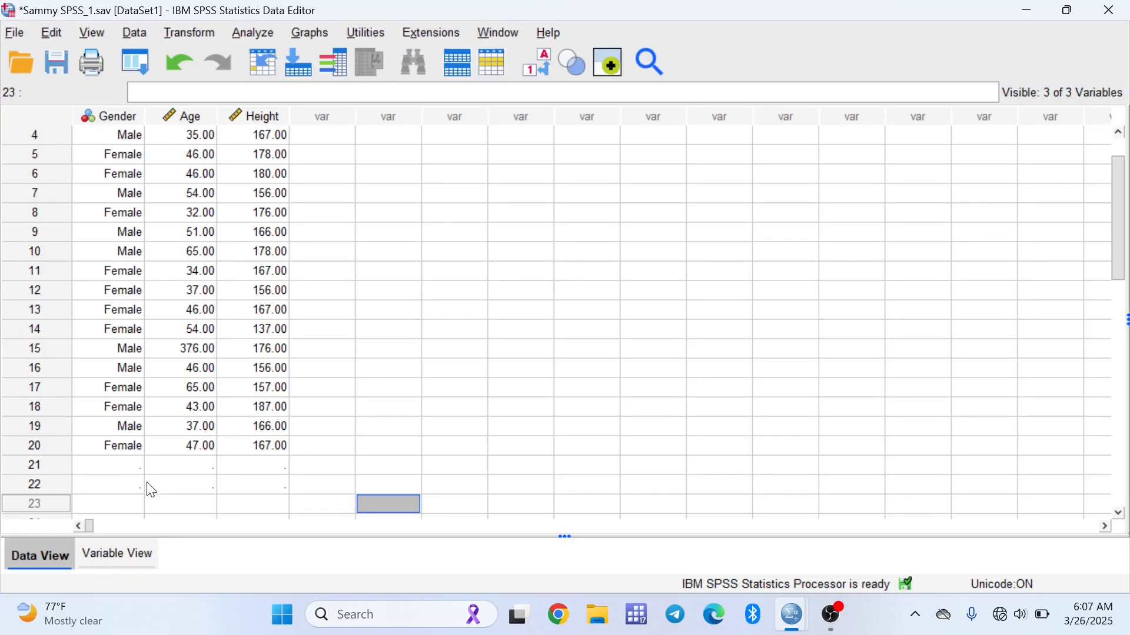
click(272, 270)
key(Delete)
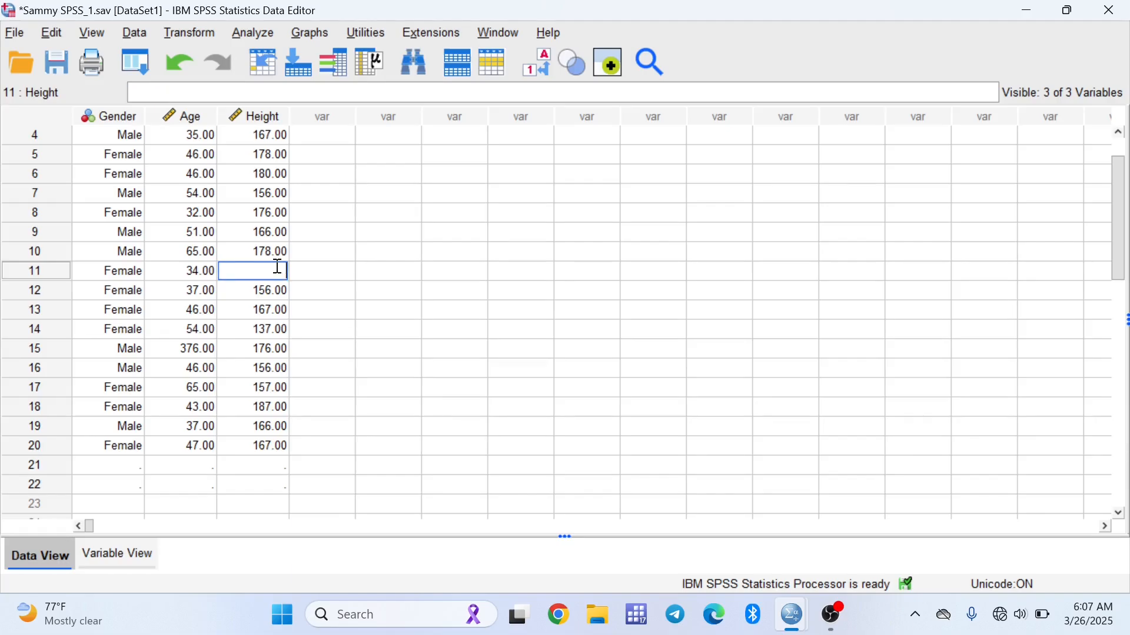
click(366, 370)
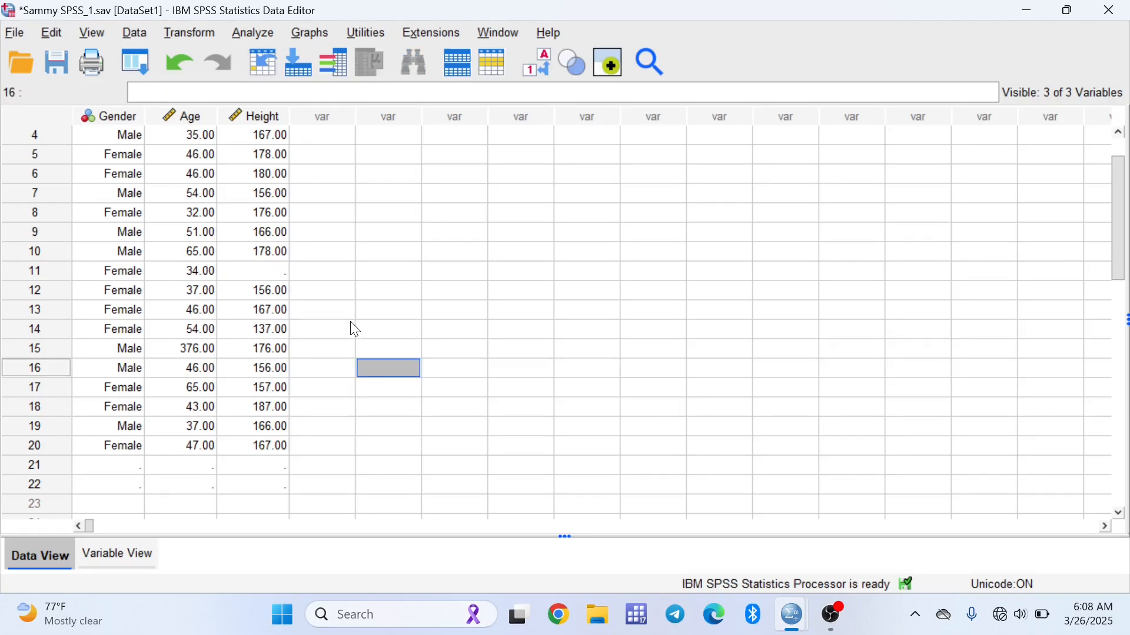
Rerun Frequencies on Gender, Age and Height
click(254, 34)
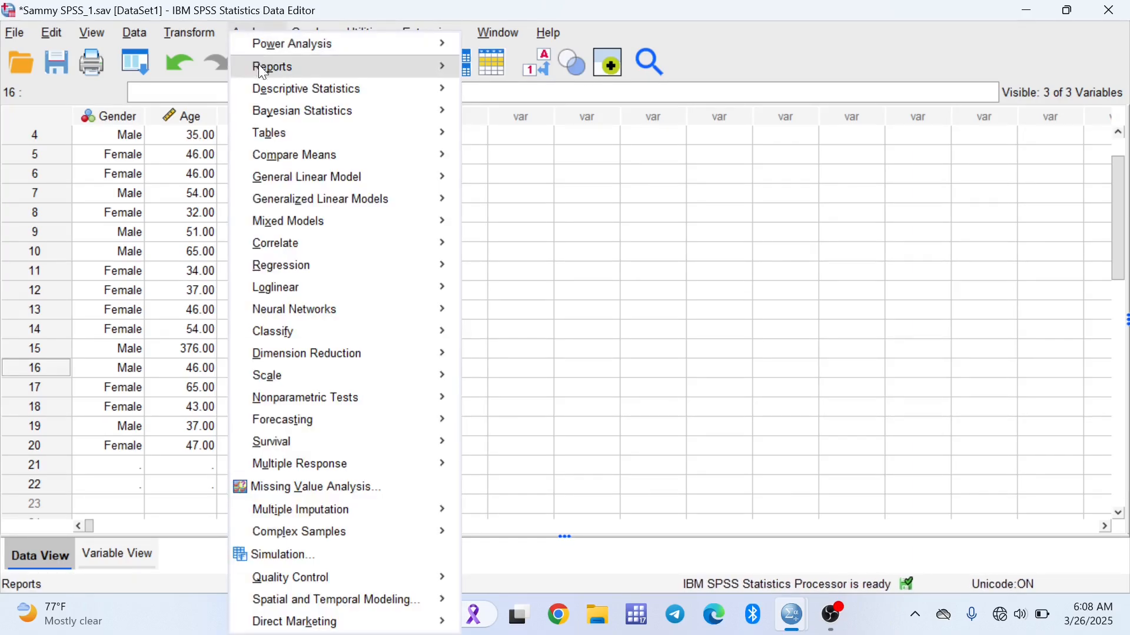
mouse_move(292, 85)
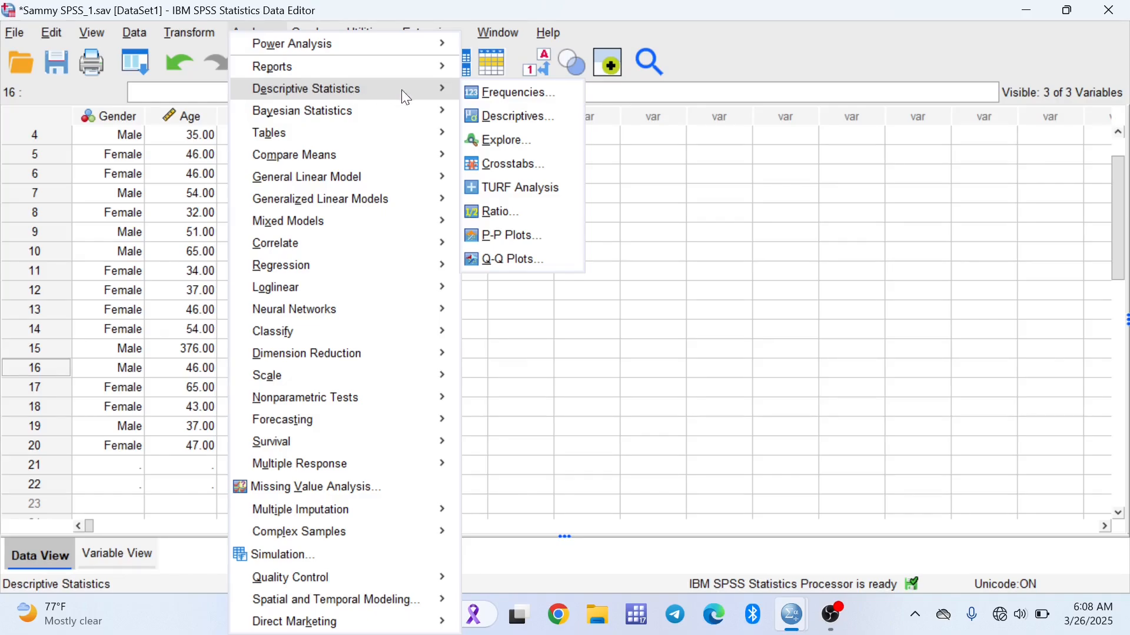
click(485, 97)
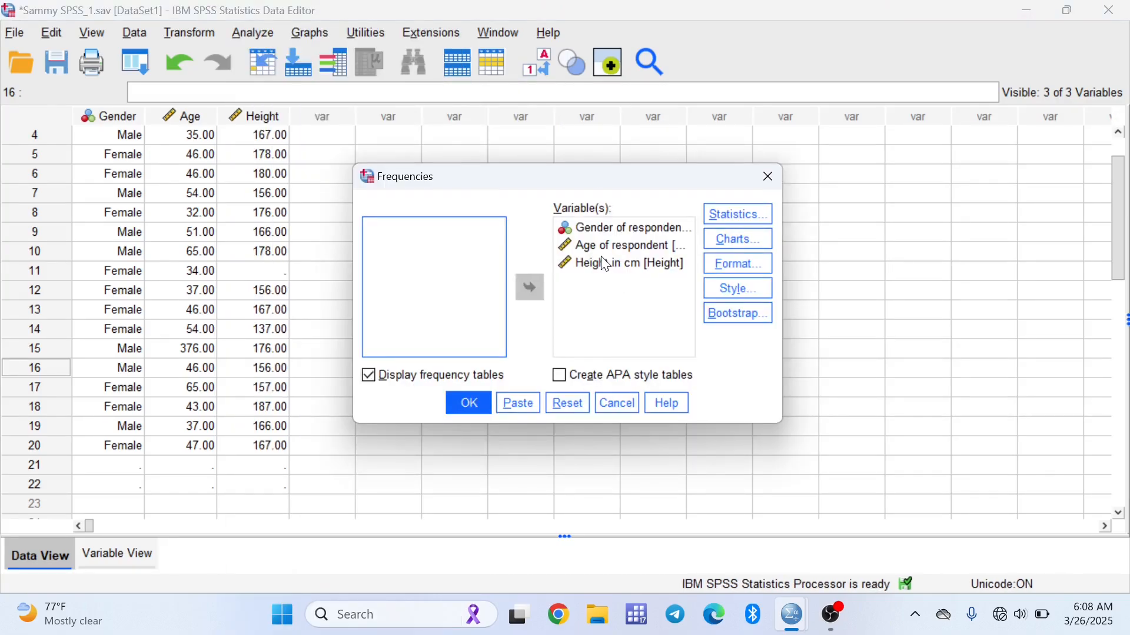
click(467, 403)
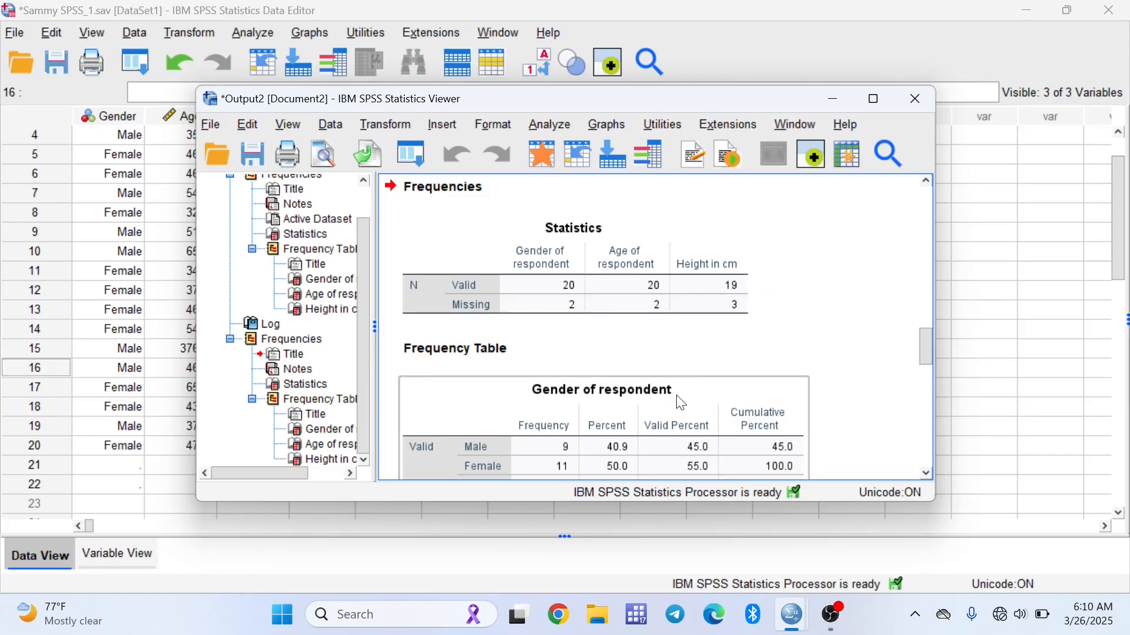
Review the valid and missing counts in the Statistics and Gender frequency tables of the output
scroll(623, 400, down, 3)
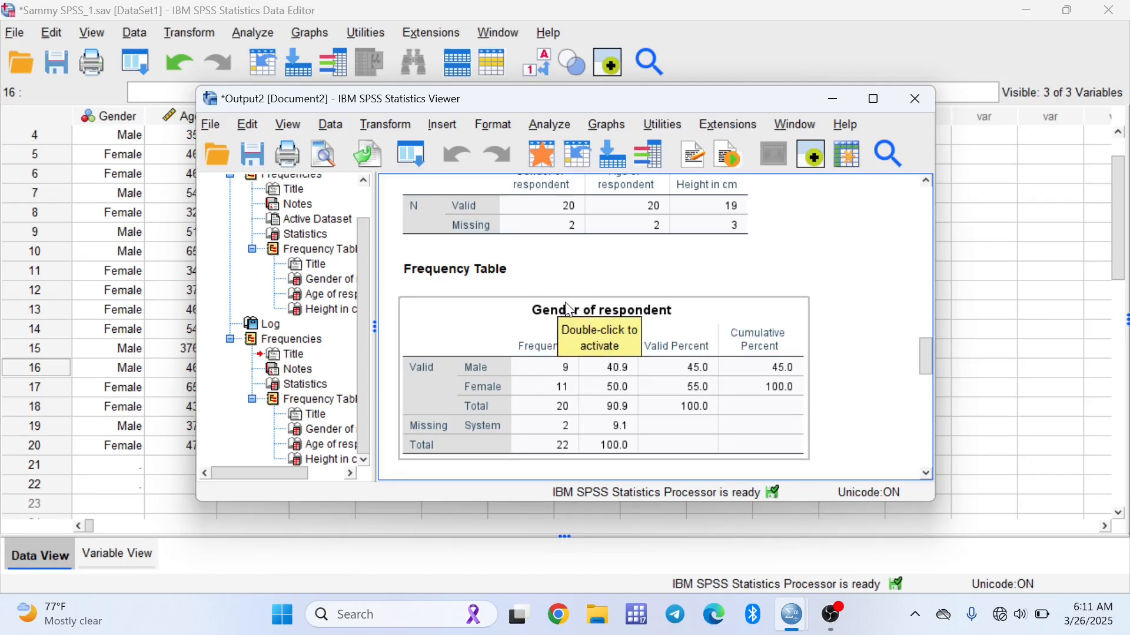
click(585, 285)
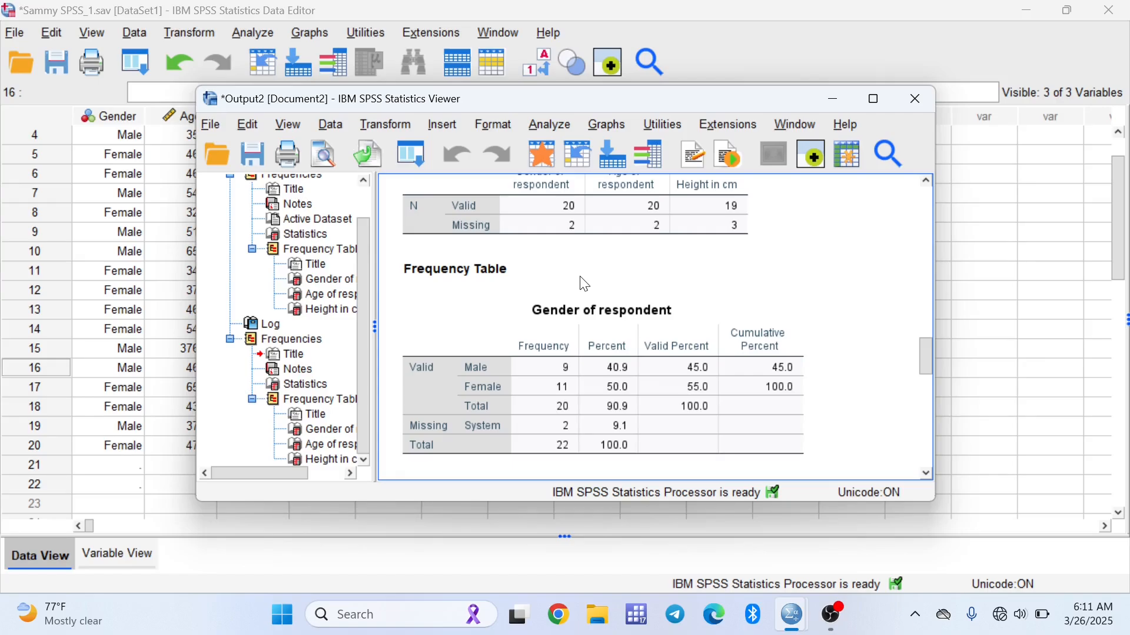
click(541, 385)
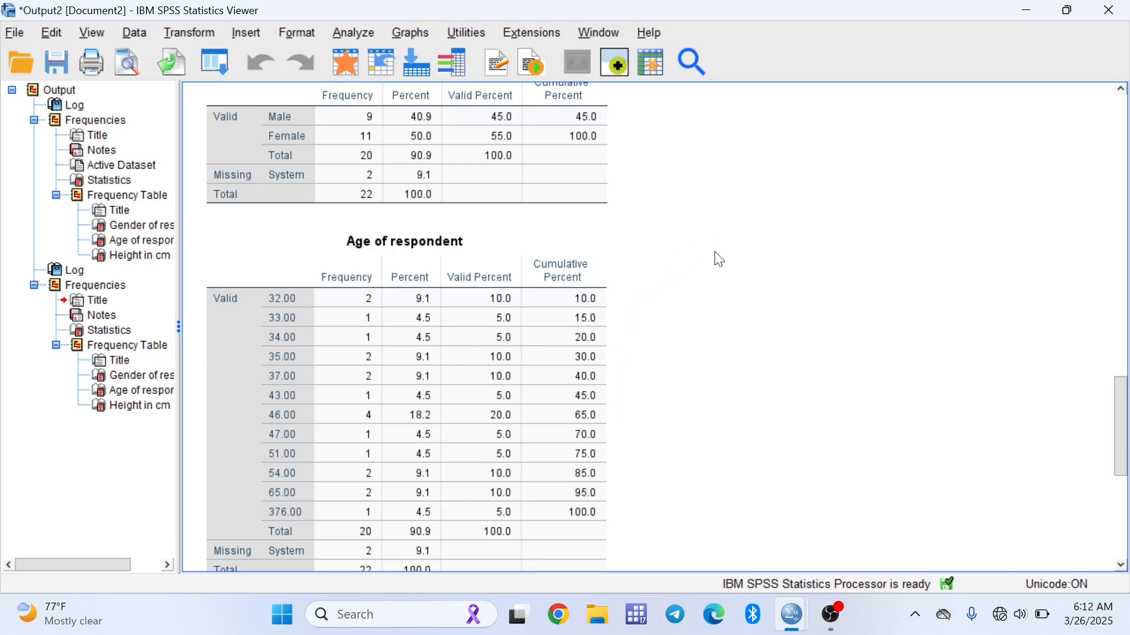
click(1097, 7)
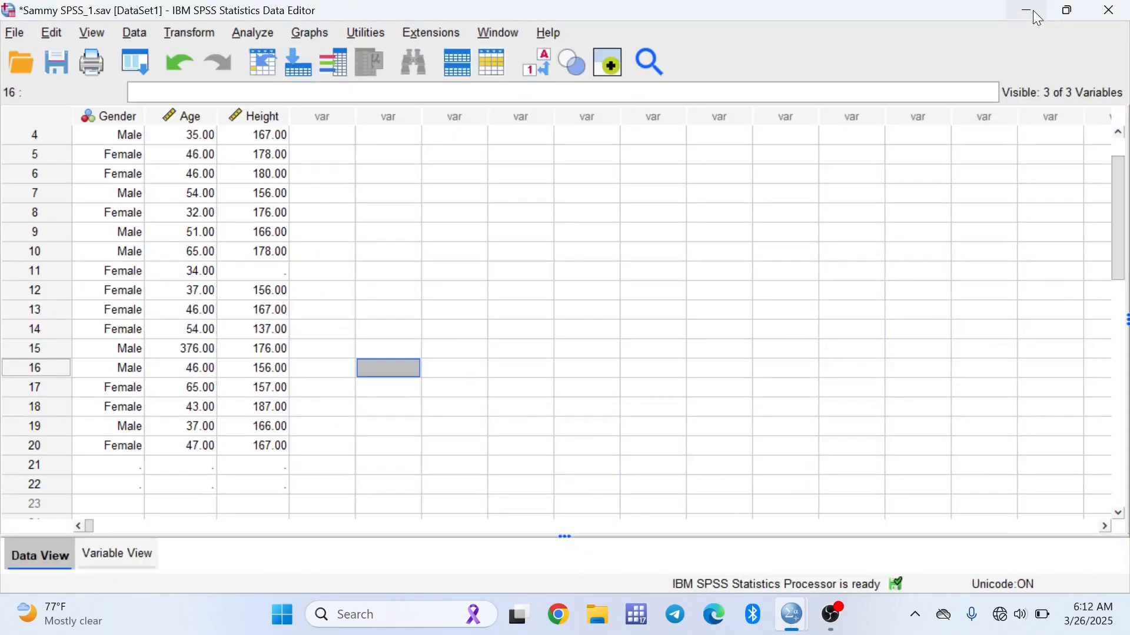
Set Gender to Female for cases 21 and 22
click(135, 466)
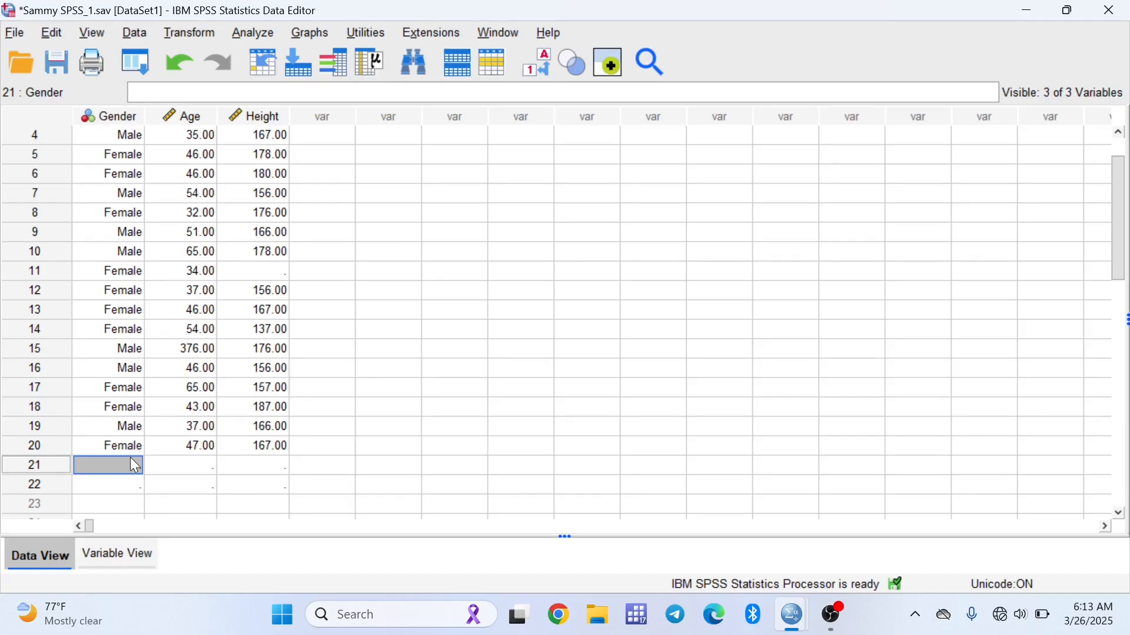
text(2)
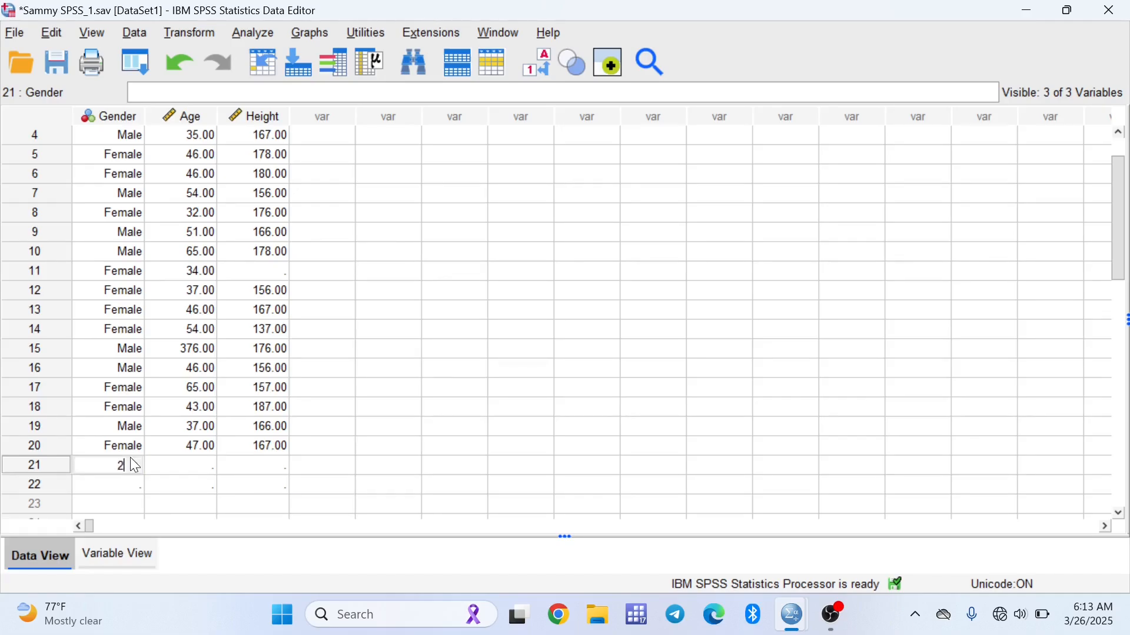
key(Return)
text(2)
key(Return)
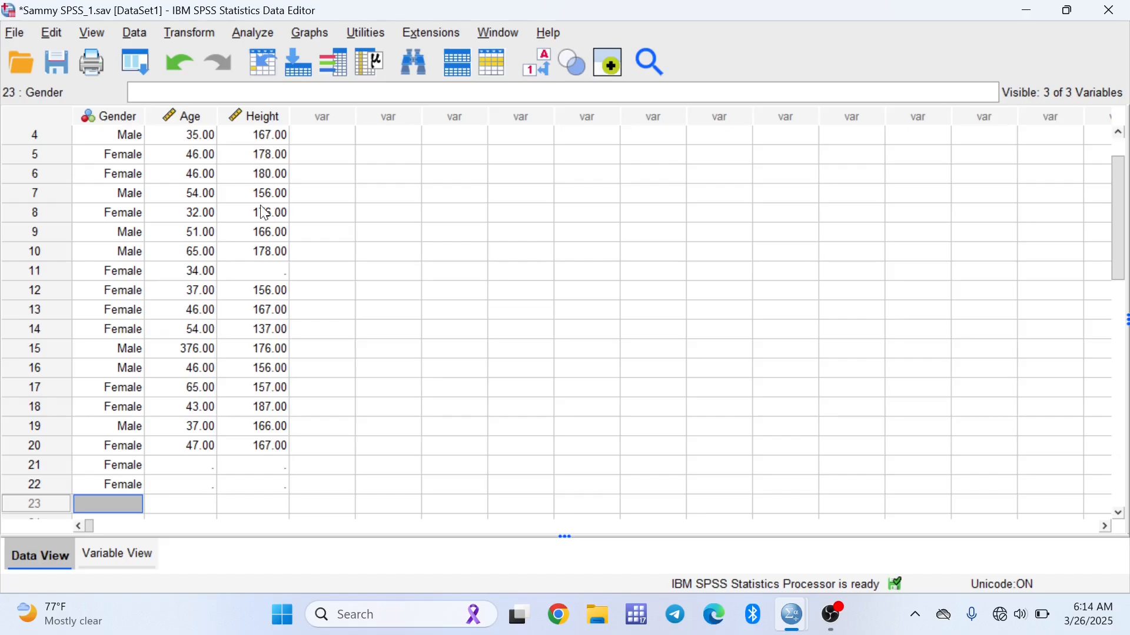
Open Frequencies again and remove Gender, keeping Age and Height as the analysed variables
click(203, 353)
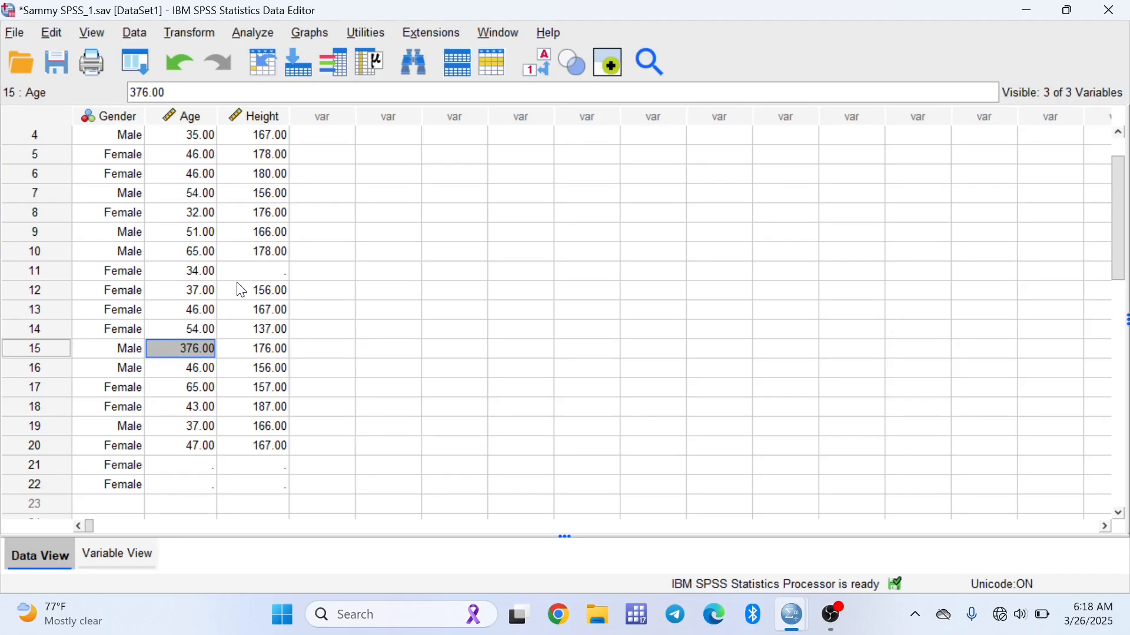
click(252, 35)
mouse_move(292, 98)
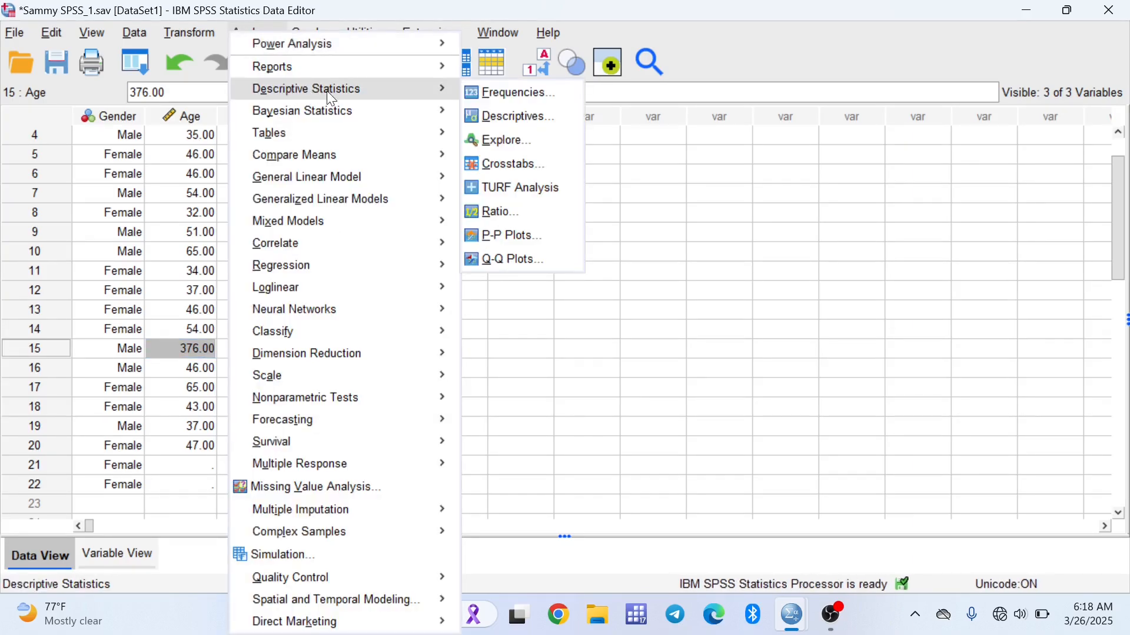
click(494, 92)
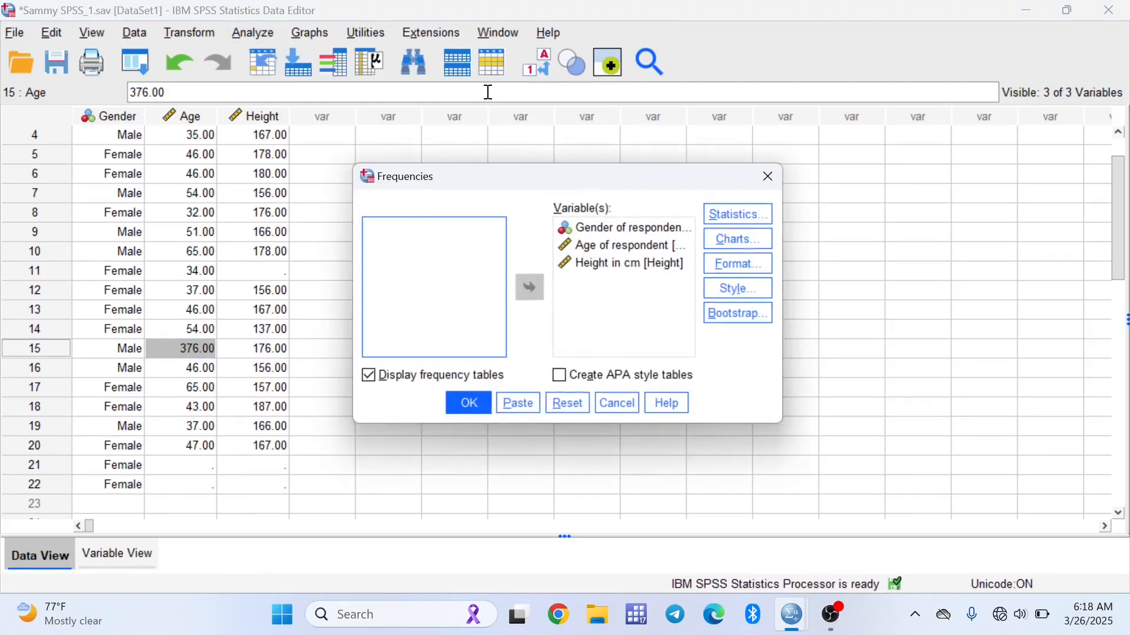
click(609, 228)
click(530, 288)
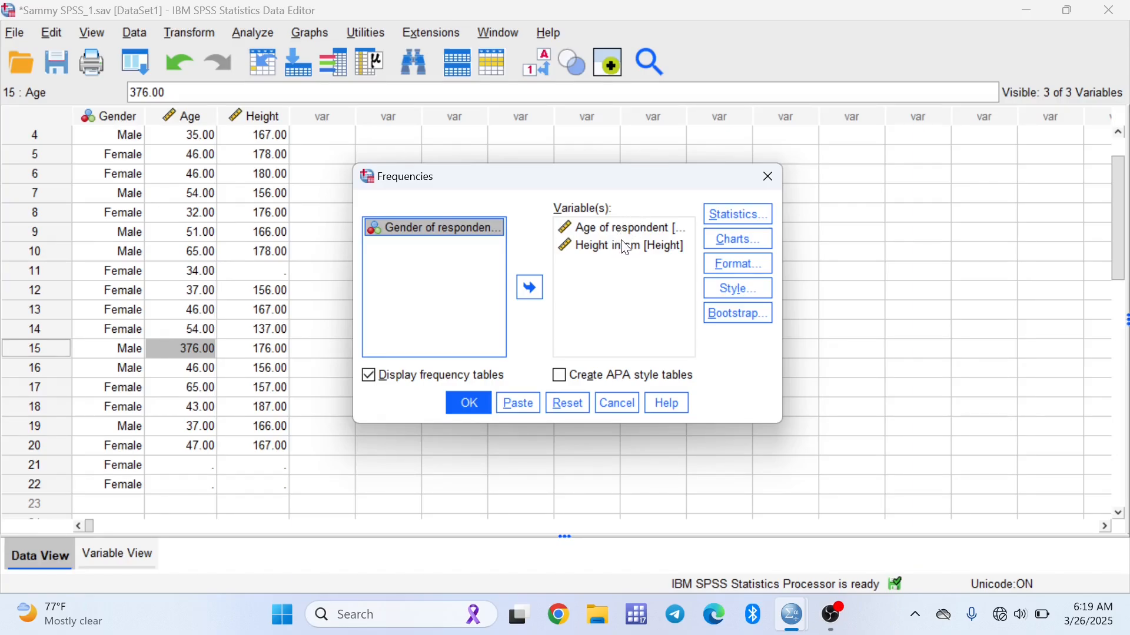
Run Frequencies on Age and Height without frequency tables, requesting histograms with normal curves
click(373, 377)
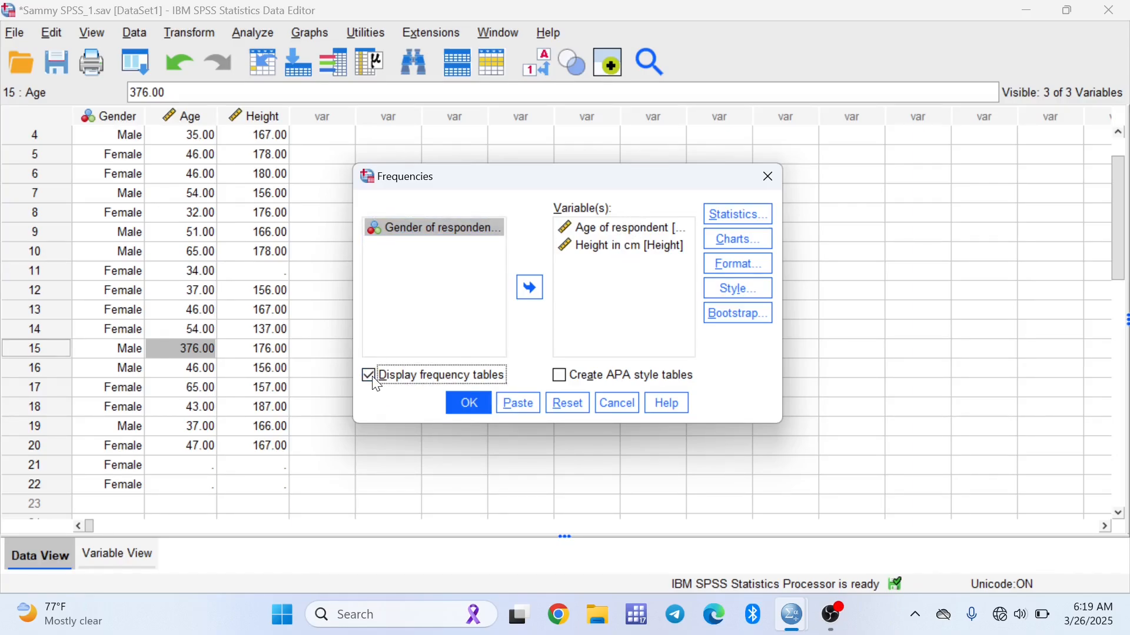
click(370, 377)
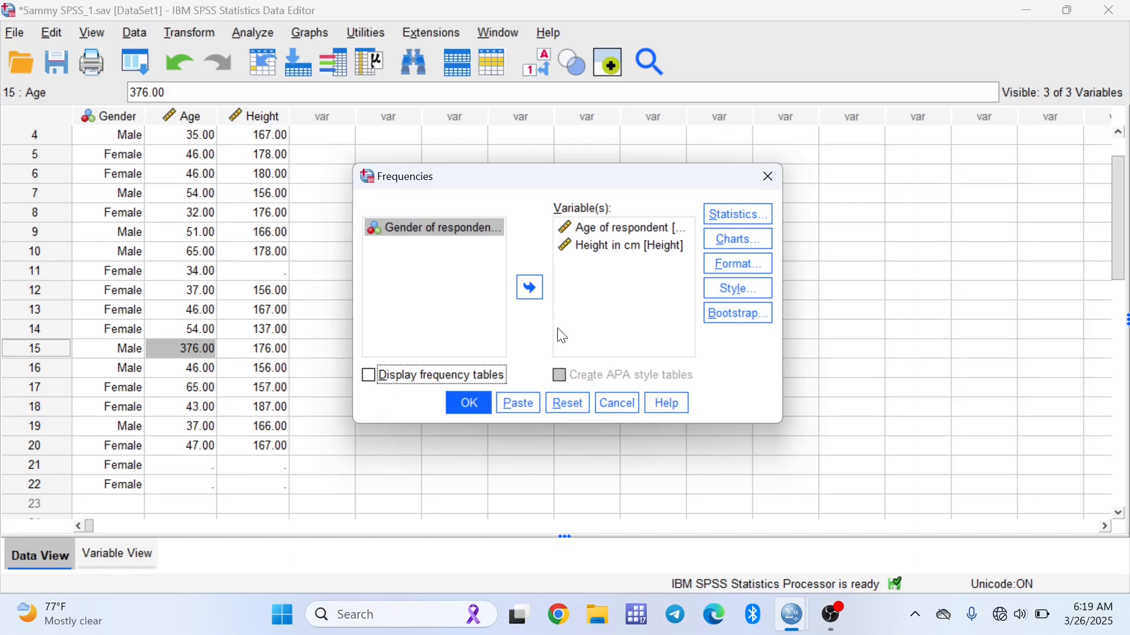
click(737, 252)
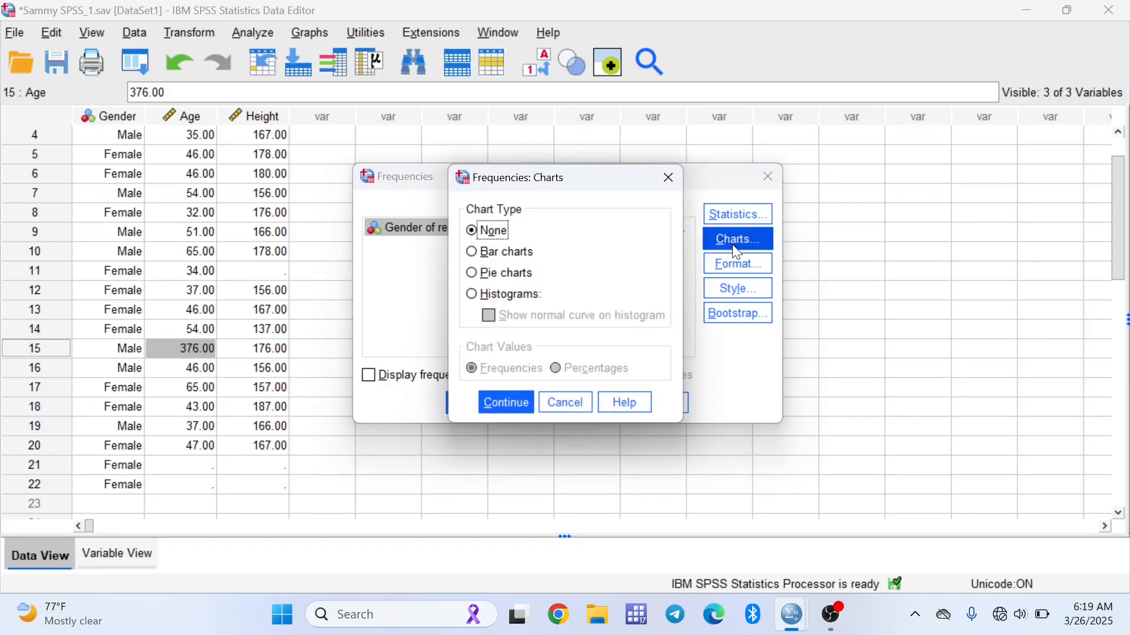
click(472, 294)
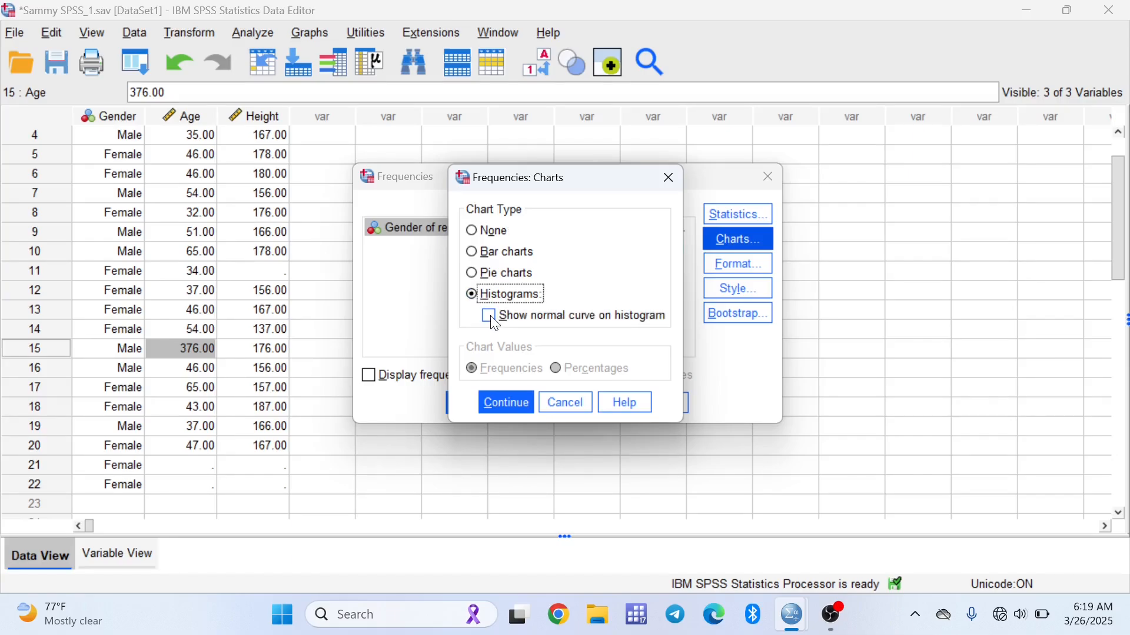
click(494, 323)
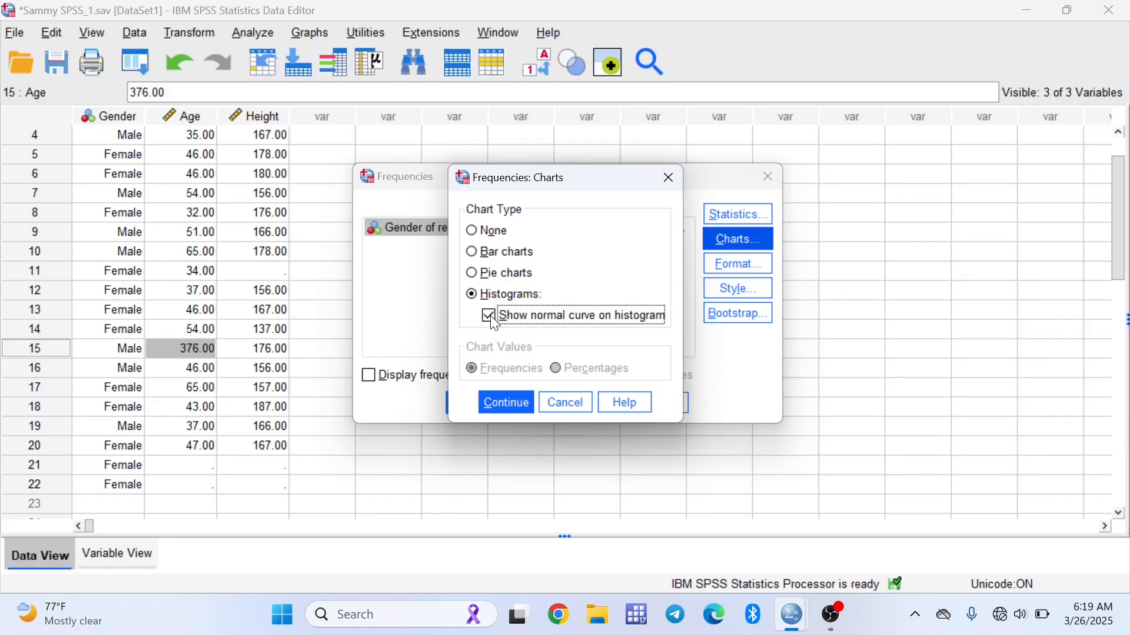
click(501, 399)
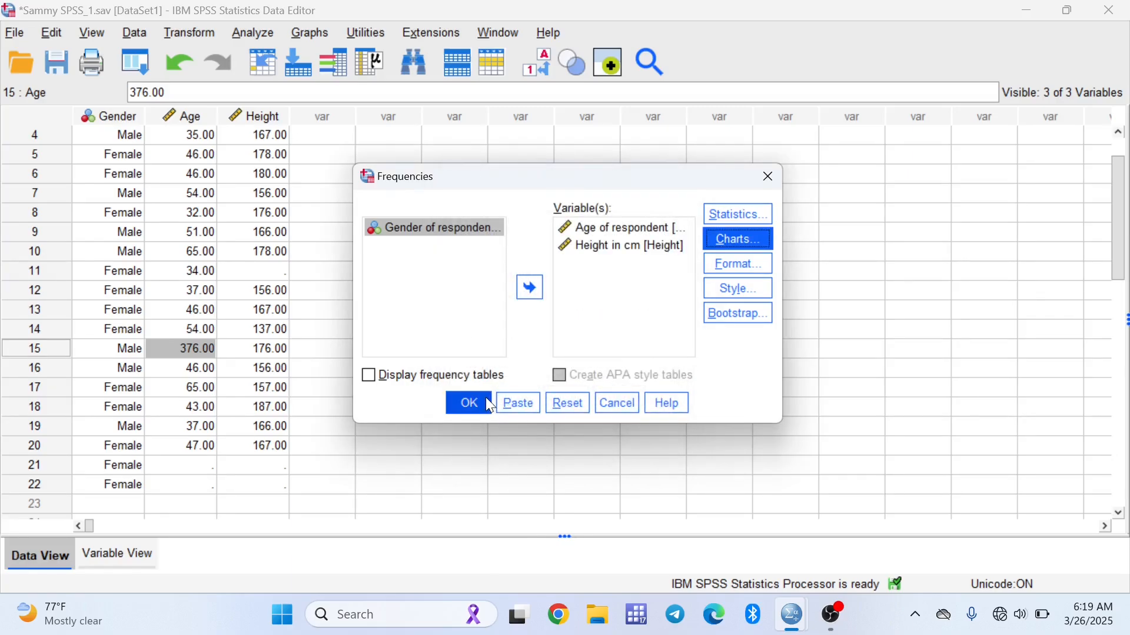
click(486, 398)
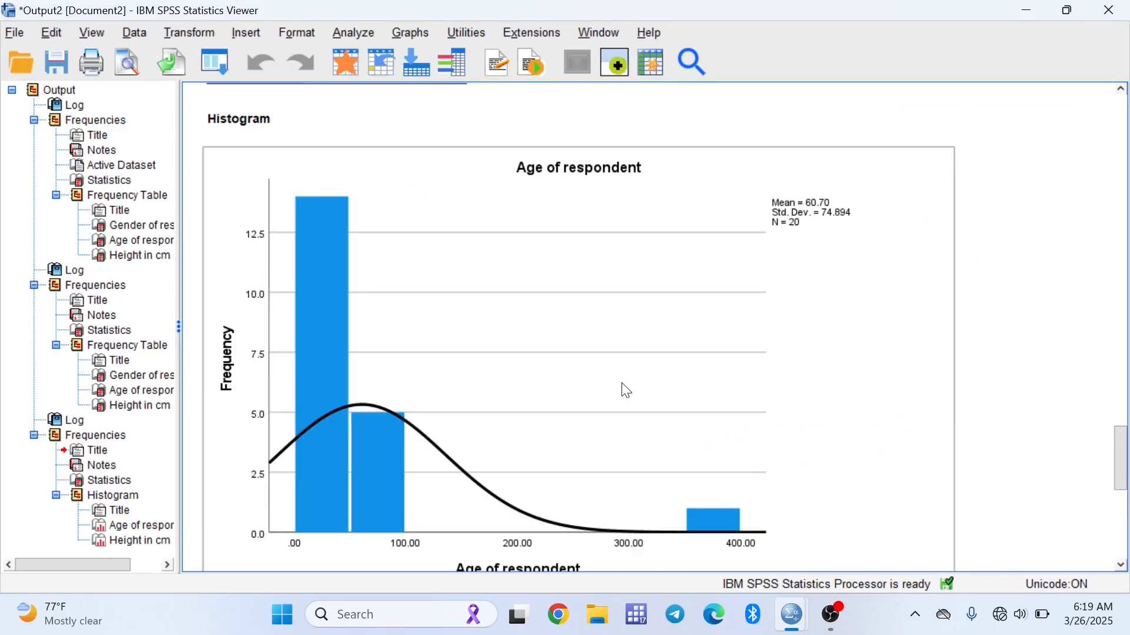
Examine the Age and Height histograms with normal curves in the output
scroll(626, 390, down, 3)
scroll(624, 388, up, 3)
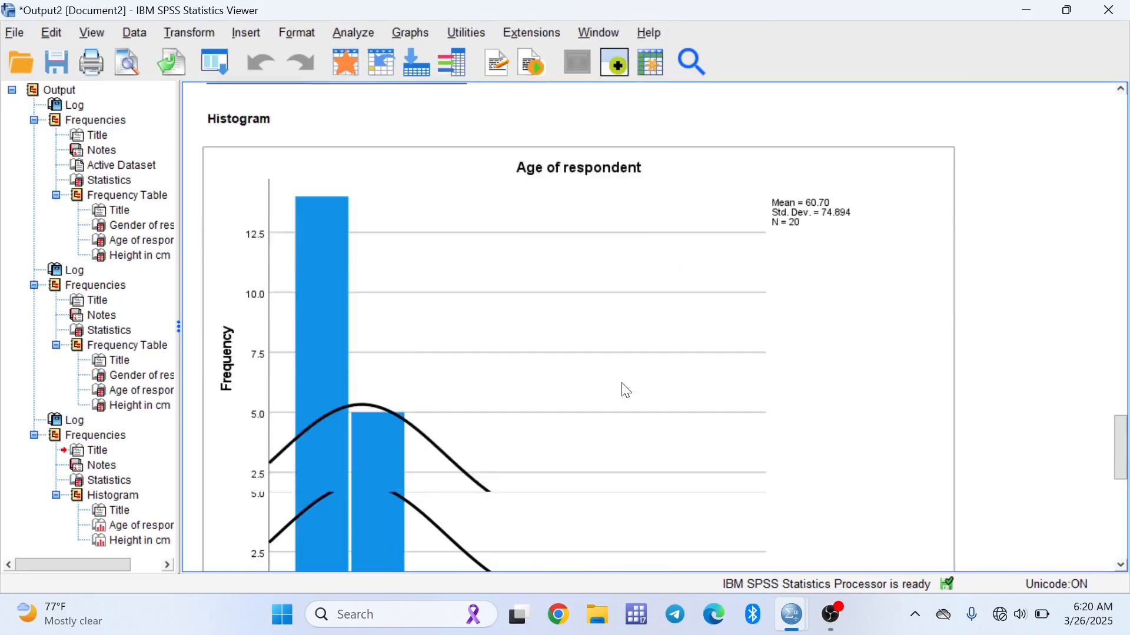
scroll(622, 388, down, 1)
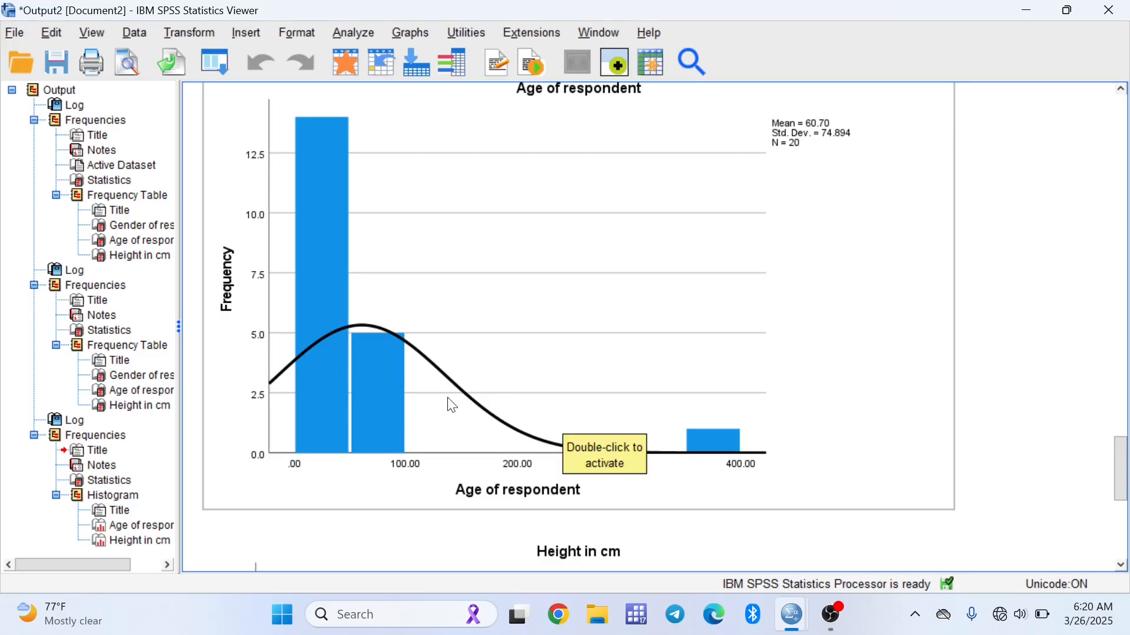
click(878, 385)
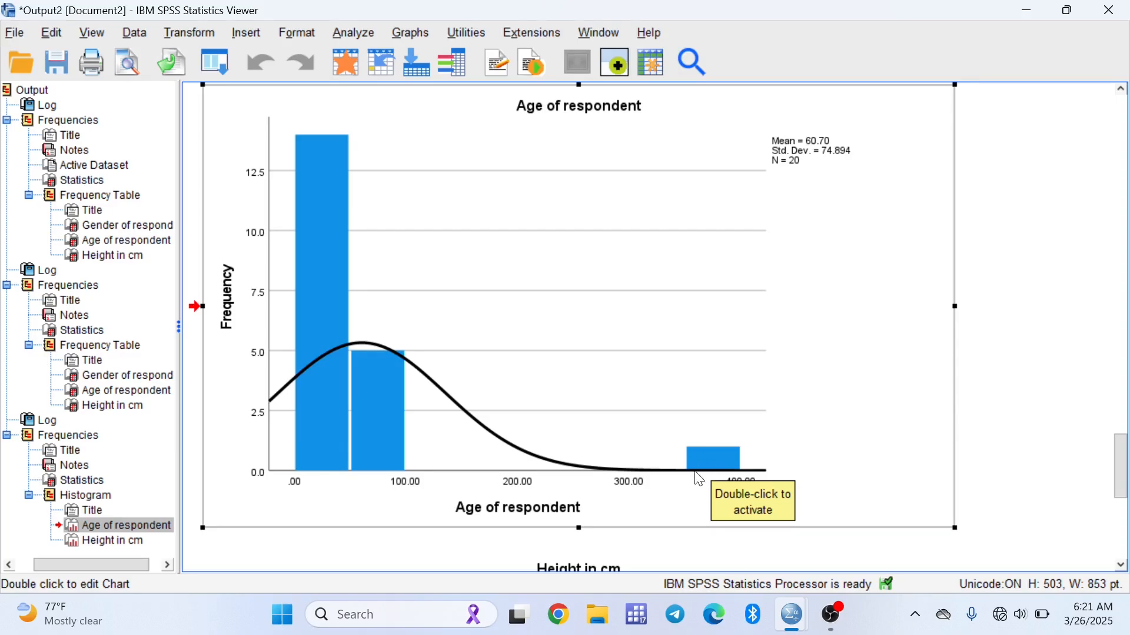
scroll(703, 474, down, 5)
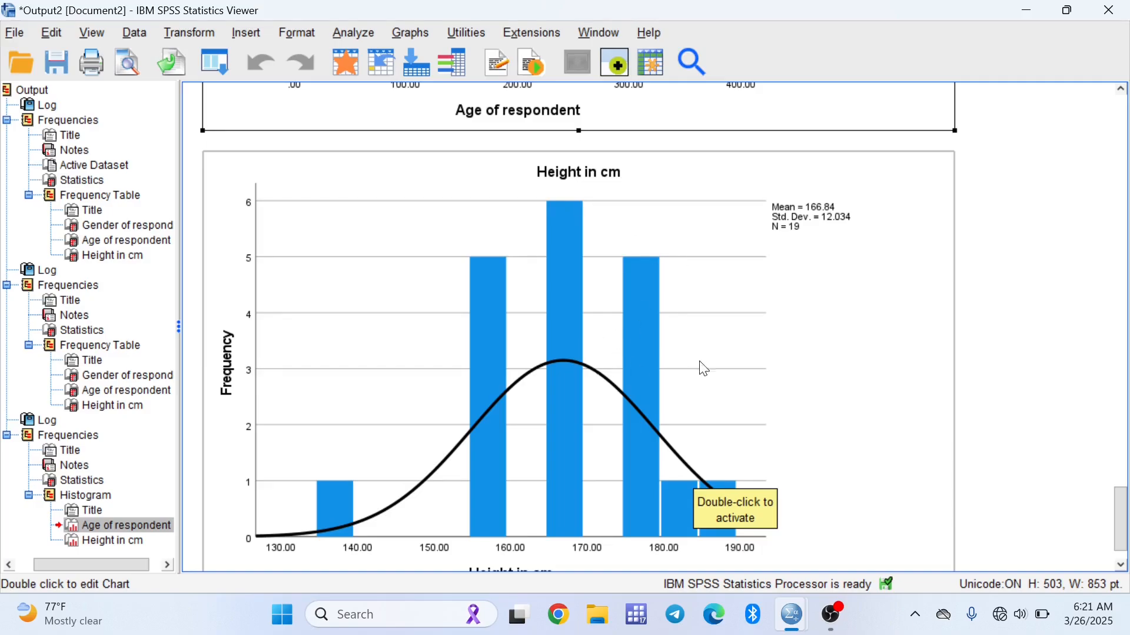
click(921, 457)
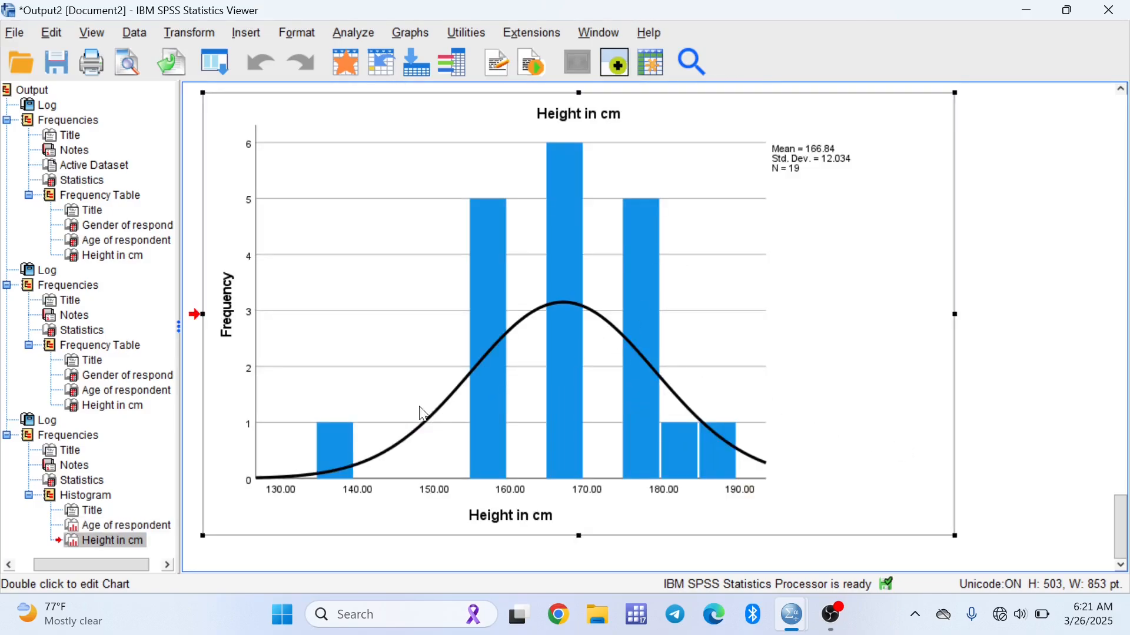
scroll(643, 385, up, 1)
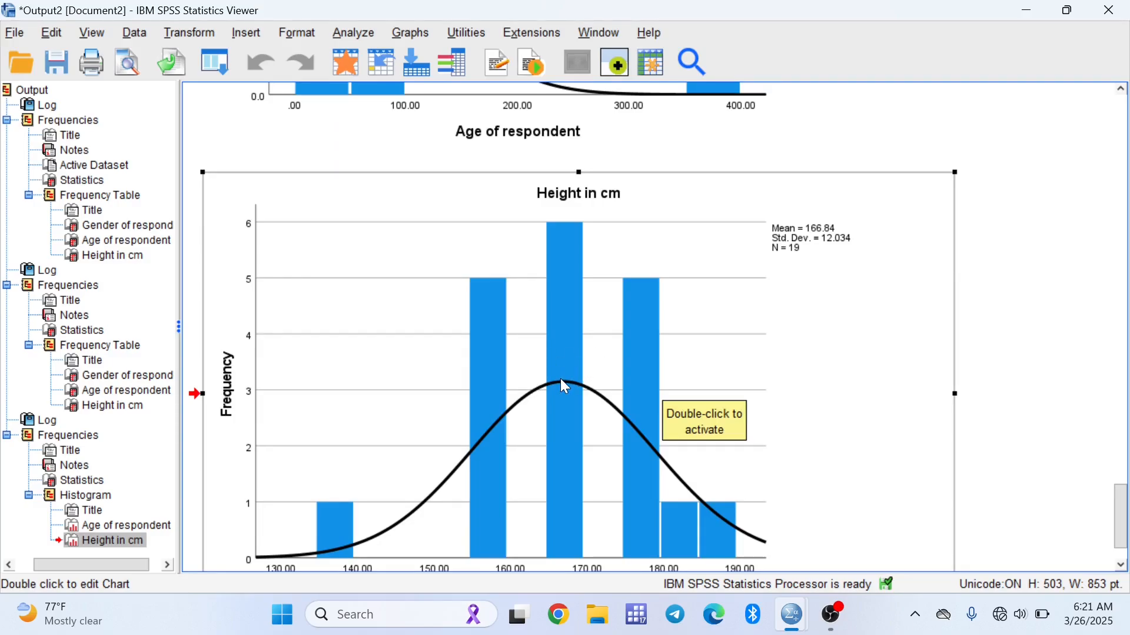
scroll(565, 386, up, 4)
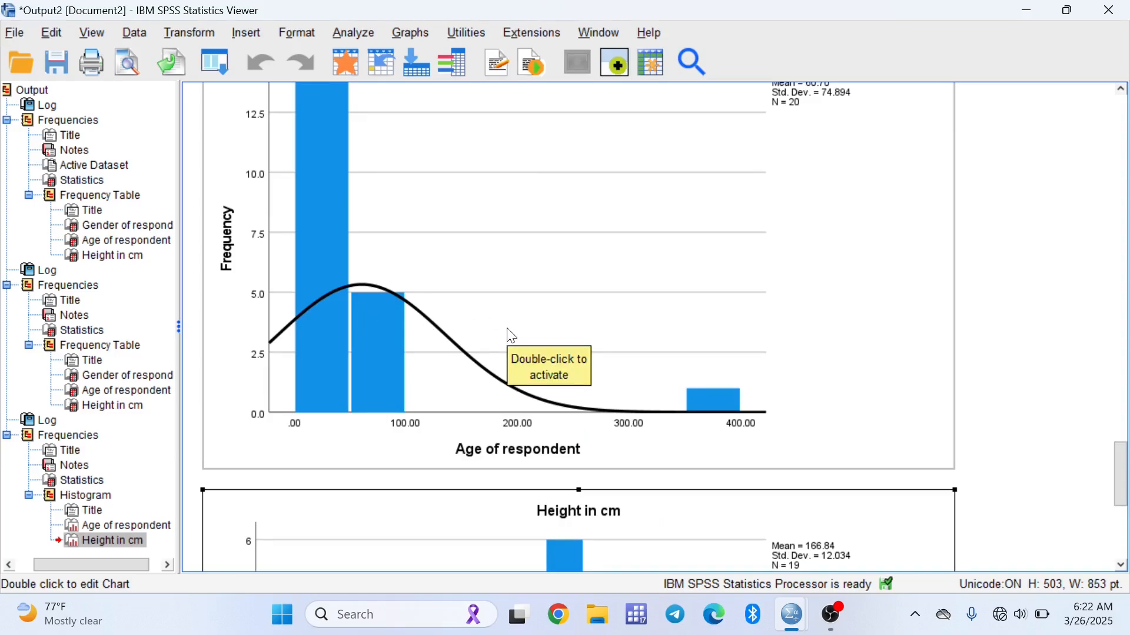
Return to the data and clear the outlying Age value of 376 for case 15
click(1026, 10)
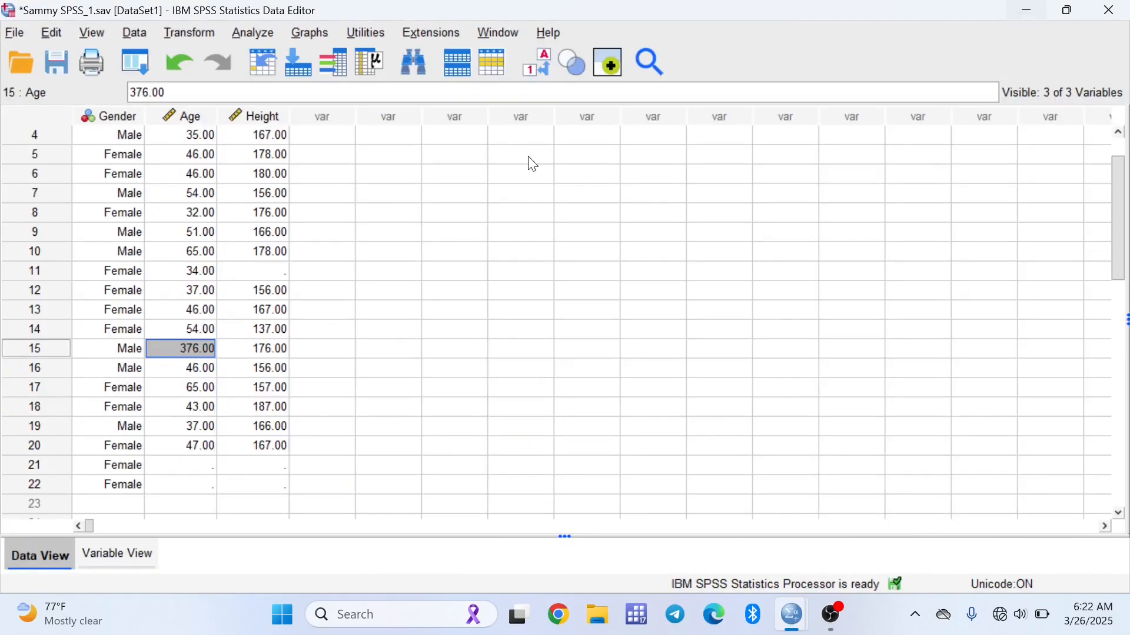
key(BackSpace)
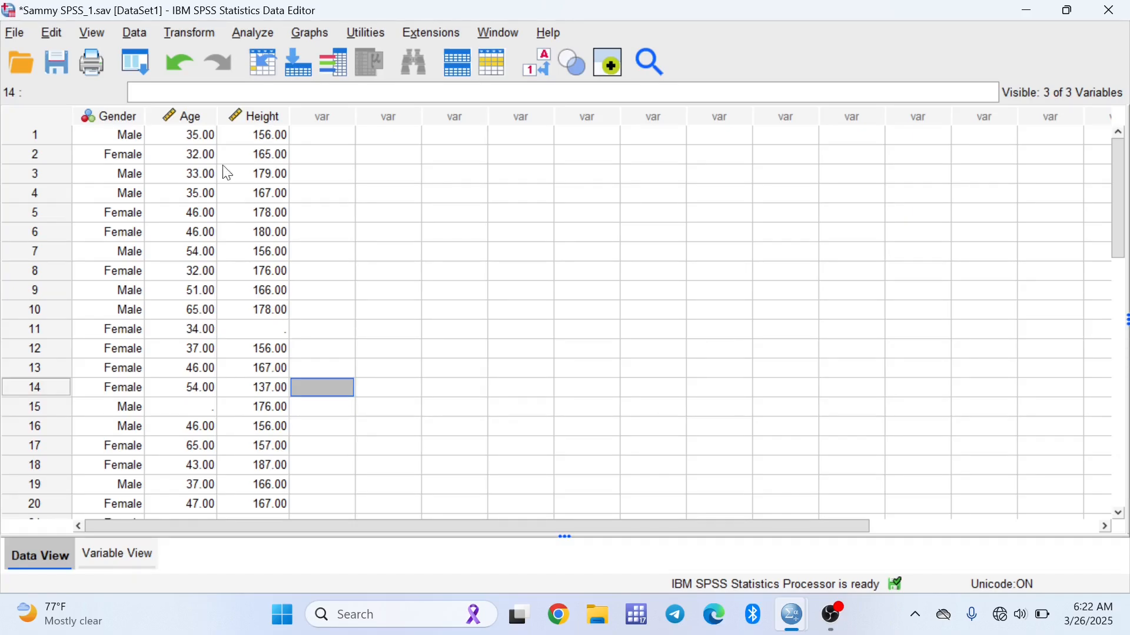
Rerun Frequencies on Age and Height with histograms and normal curves
click(250, 32)
mouse_move(304, 90)
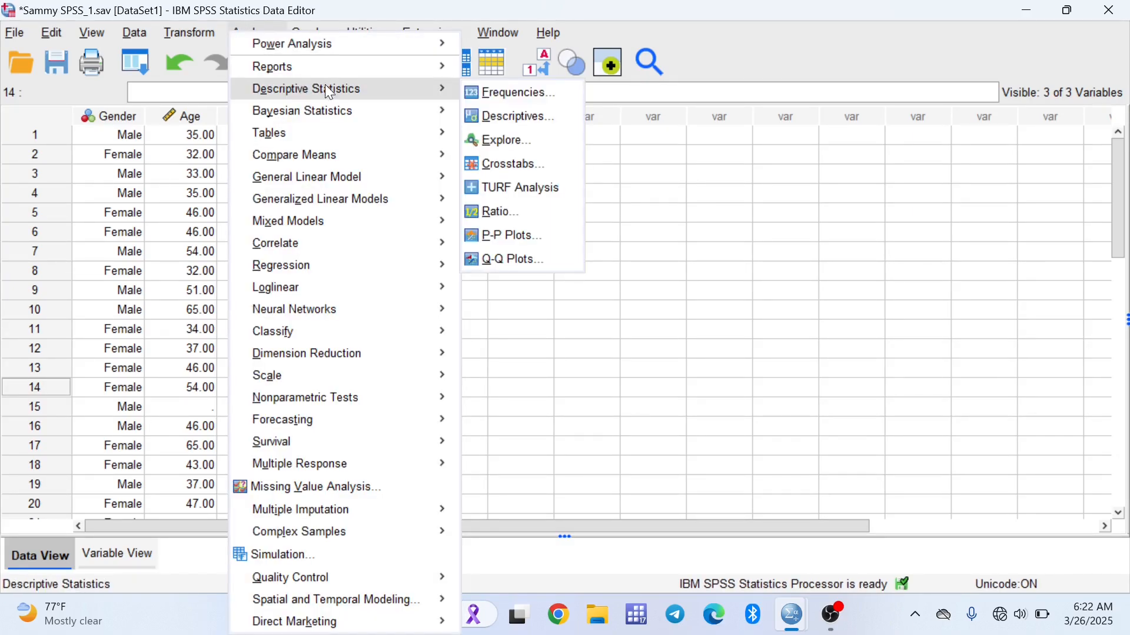
click(492, 93)
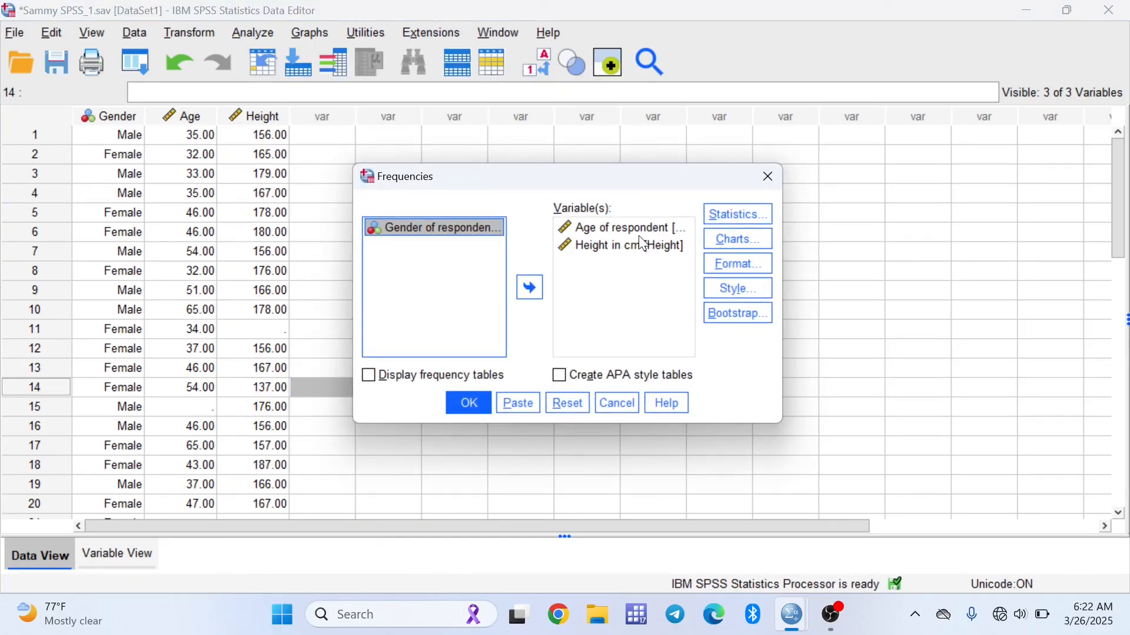
click(714, 237)
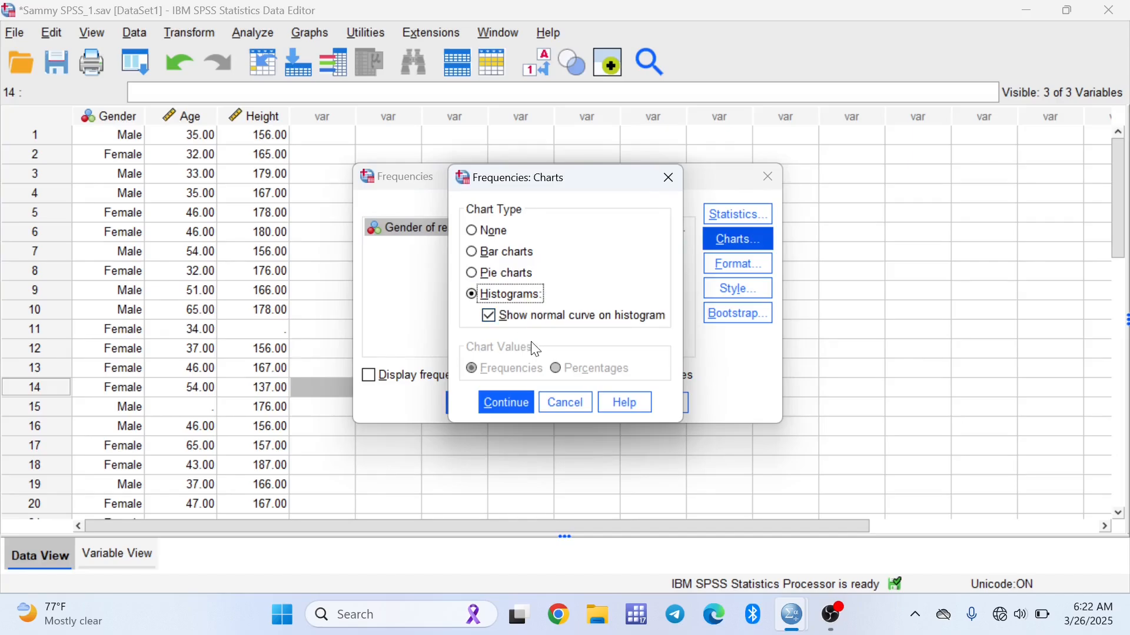
click(507, 403)
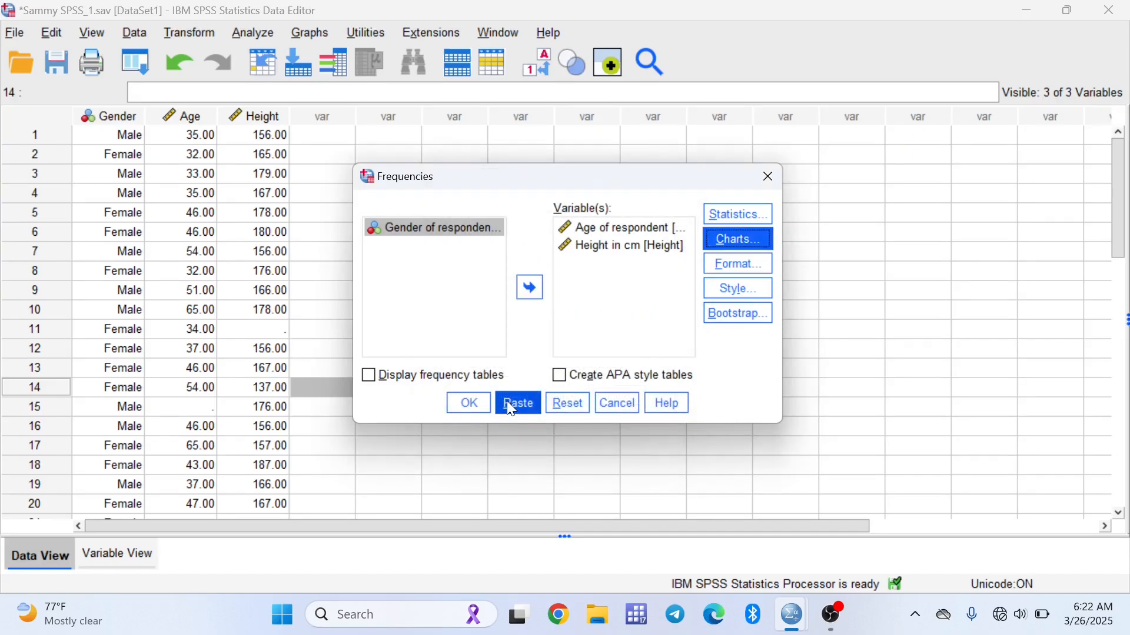
click(468, 402)
Examine the updated Age and Height histograms in the output
click(874, 99)
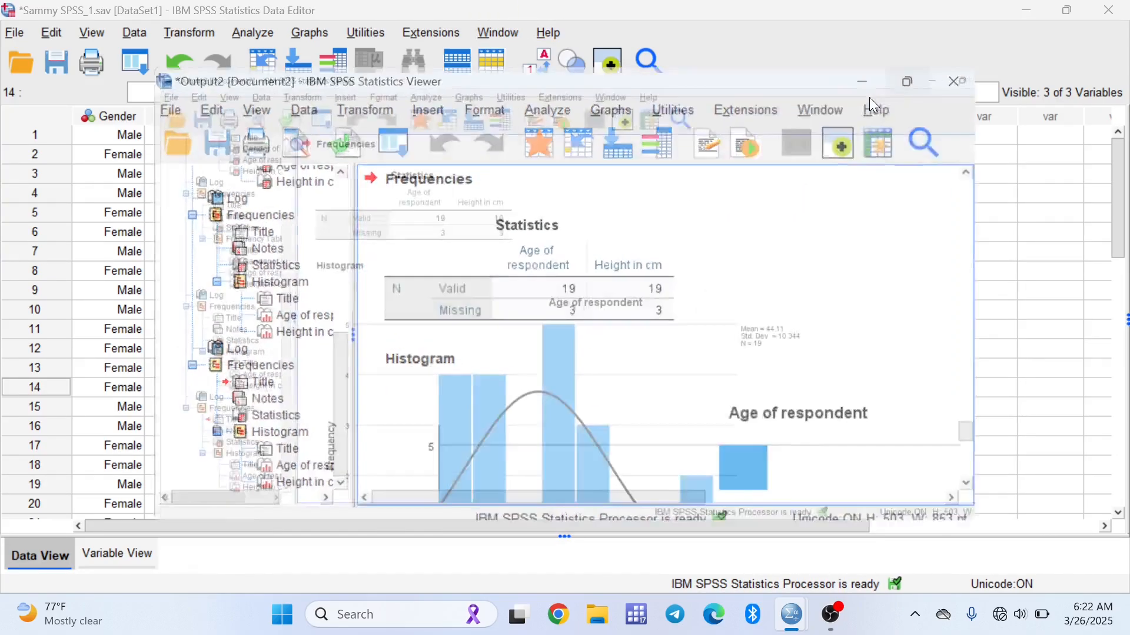
scroll(693, 237, down, 3)
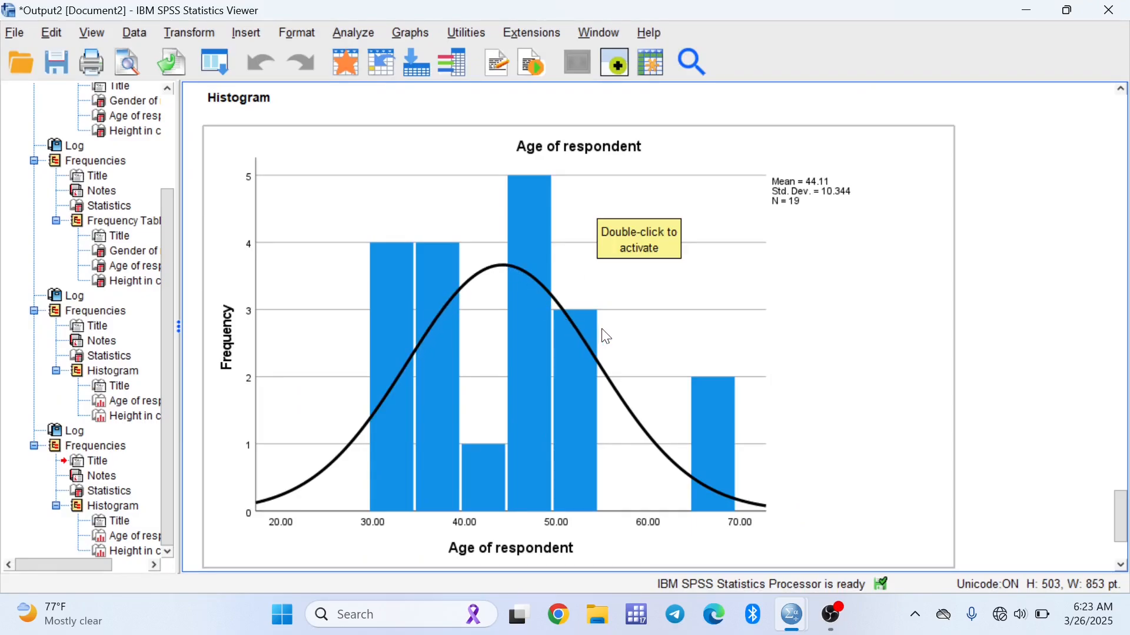
scroll(585, 347, down, 7)
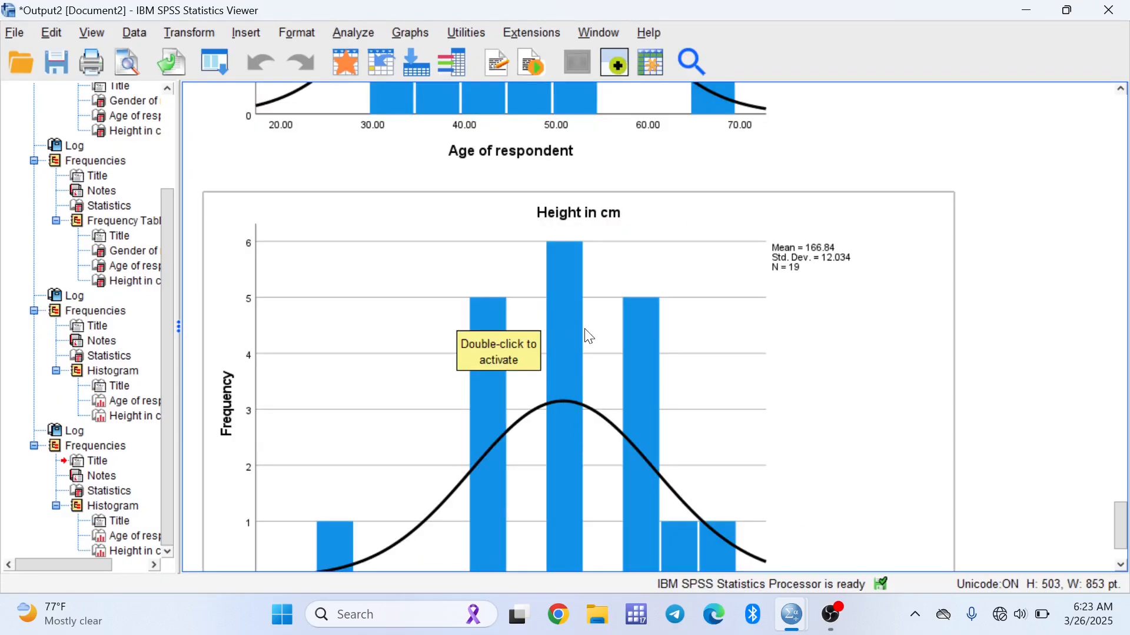
scroll(677, 352, down, 2)
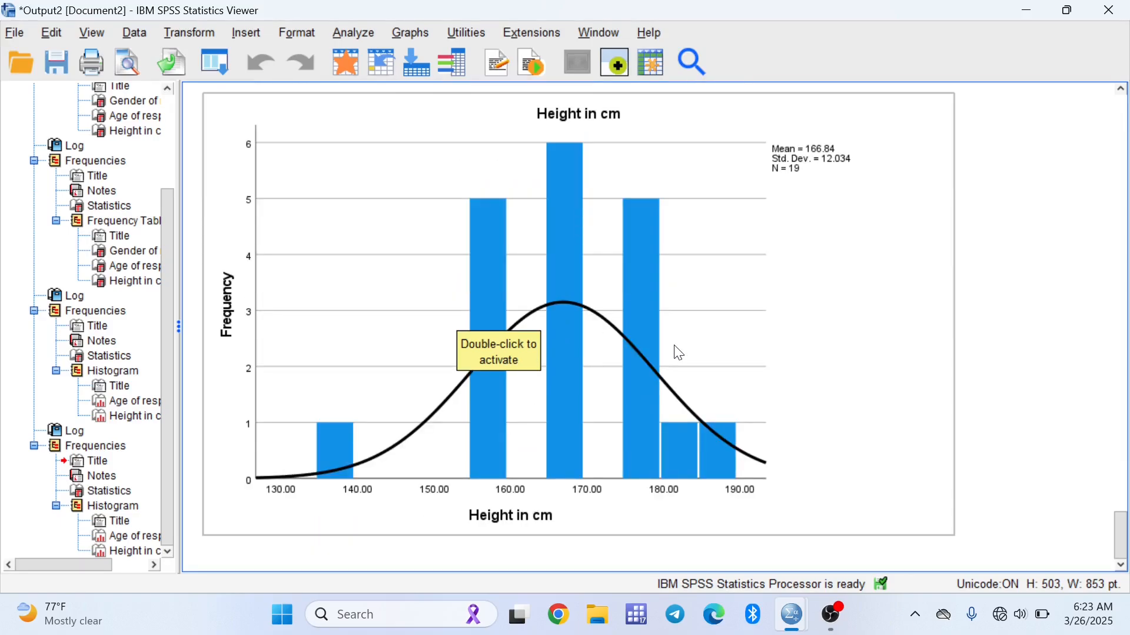
click(1025, 11)
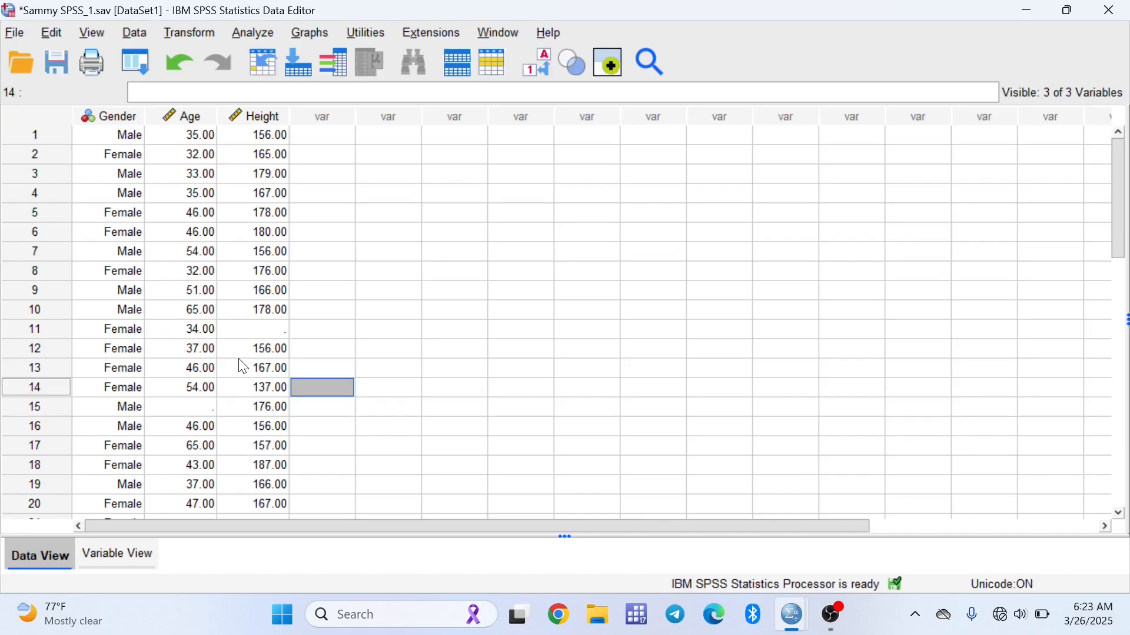
Replace missing values in Age and Height with the series mean as new variables
click(189, 33)
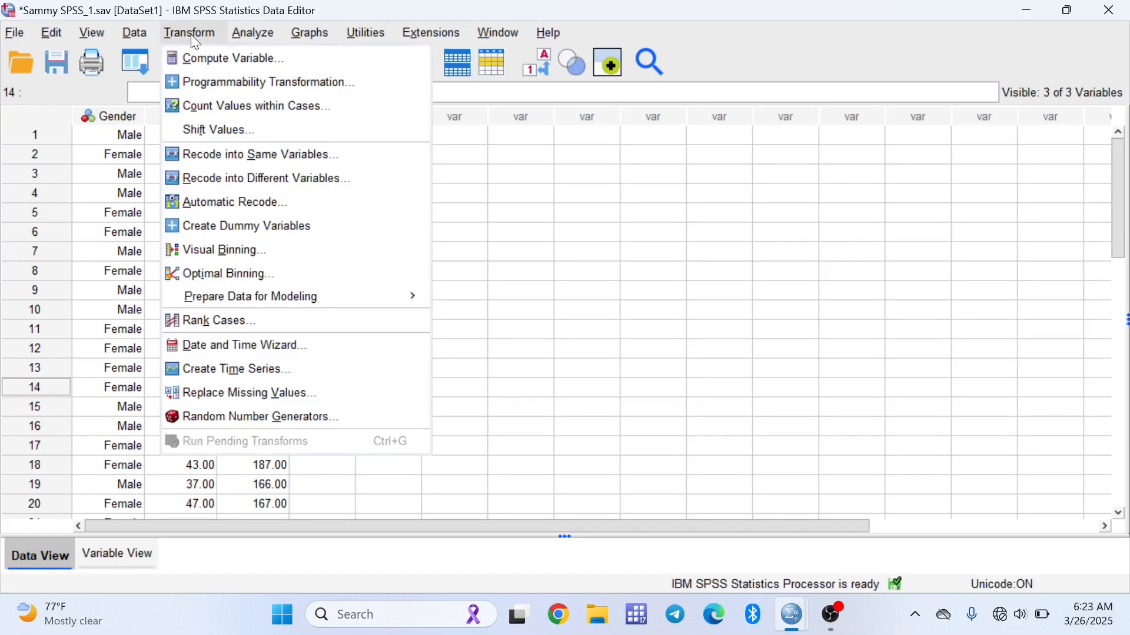
click(229, 406)
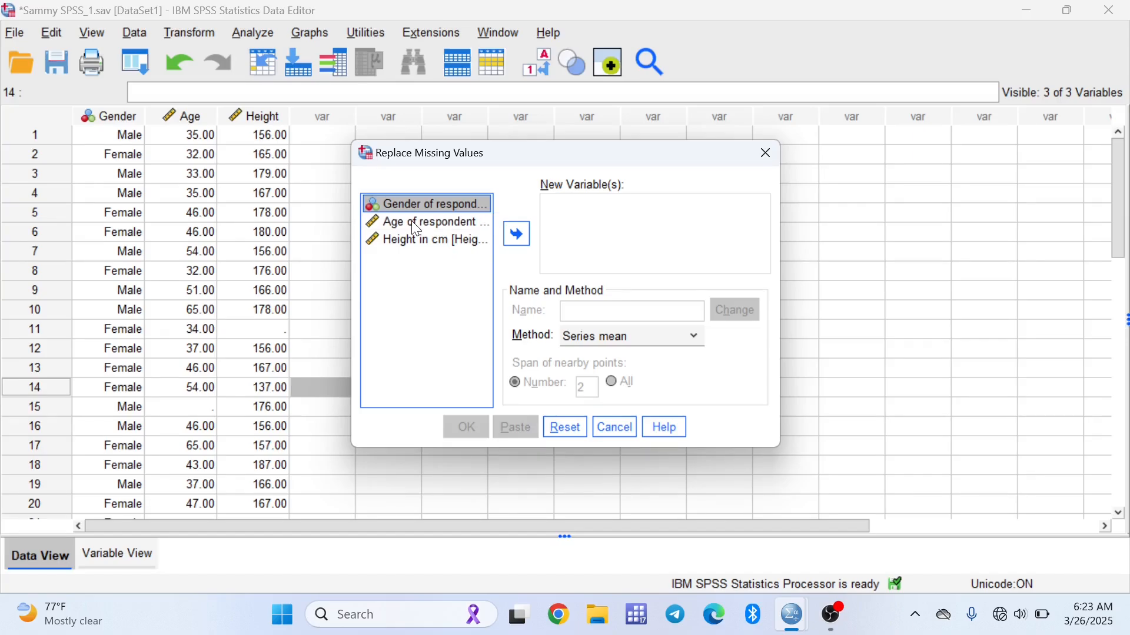
click(411, 222)
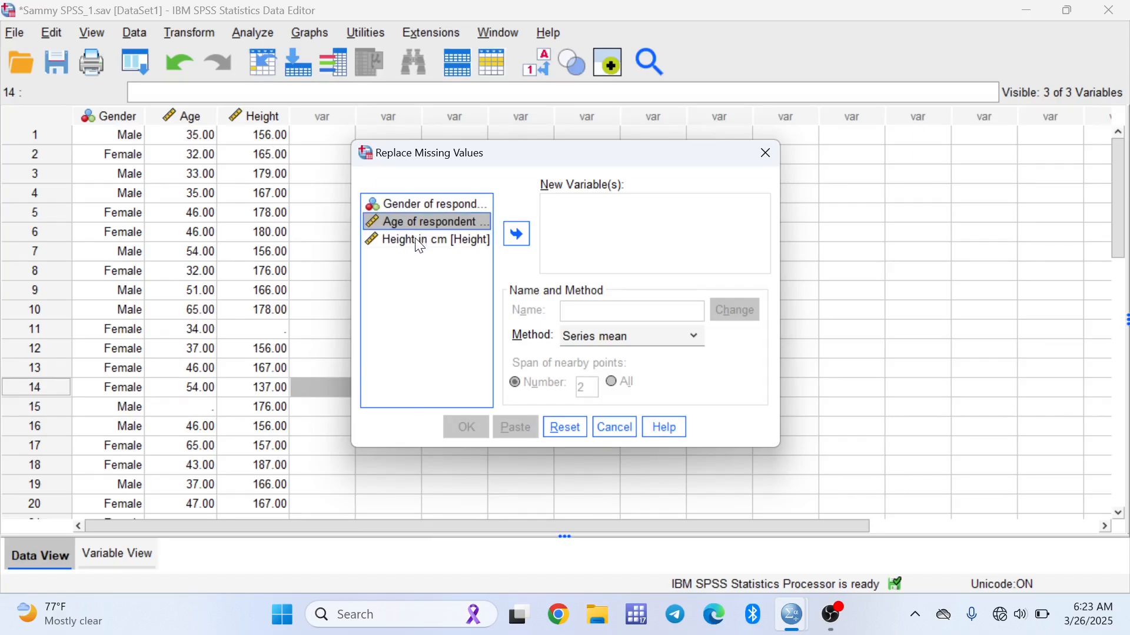
shift+click(420, 243)
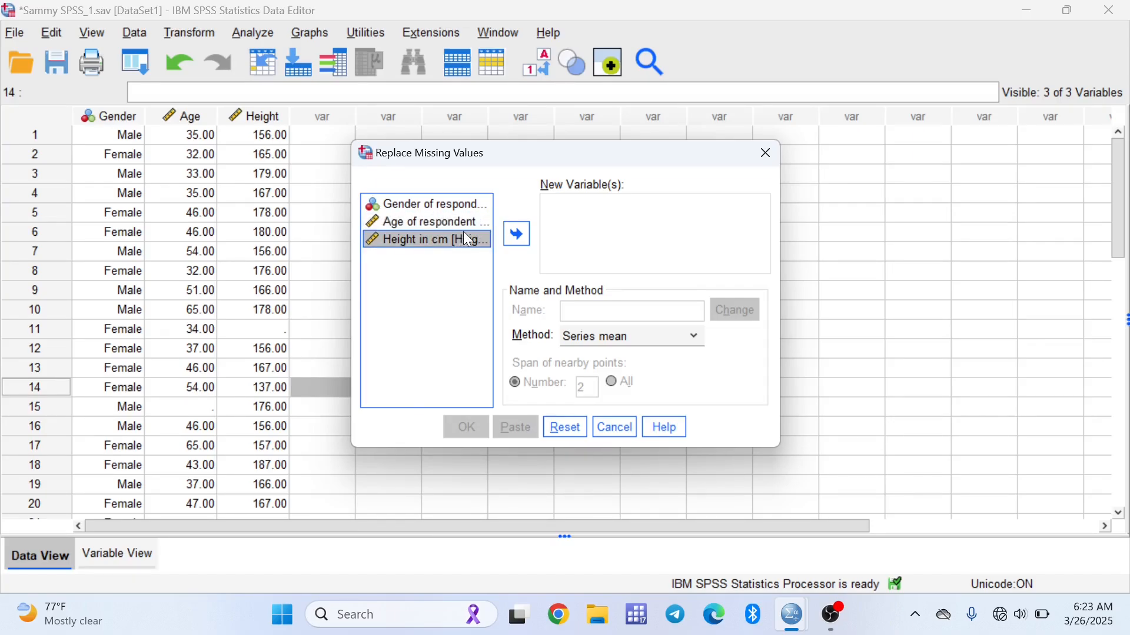
click(516, 235)
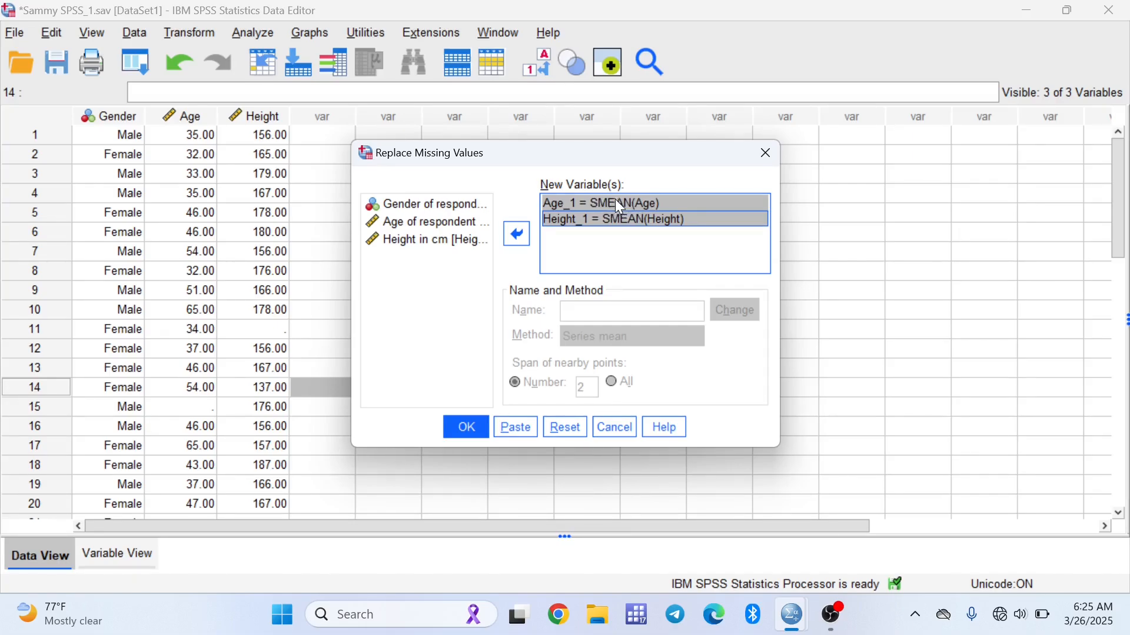
ctrl+click(646, 203)
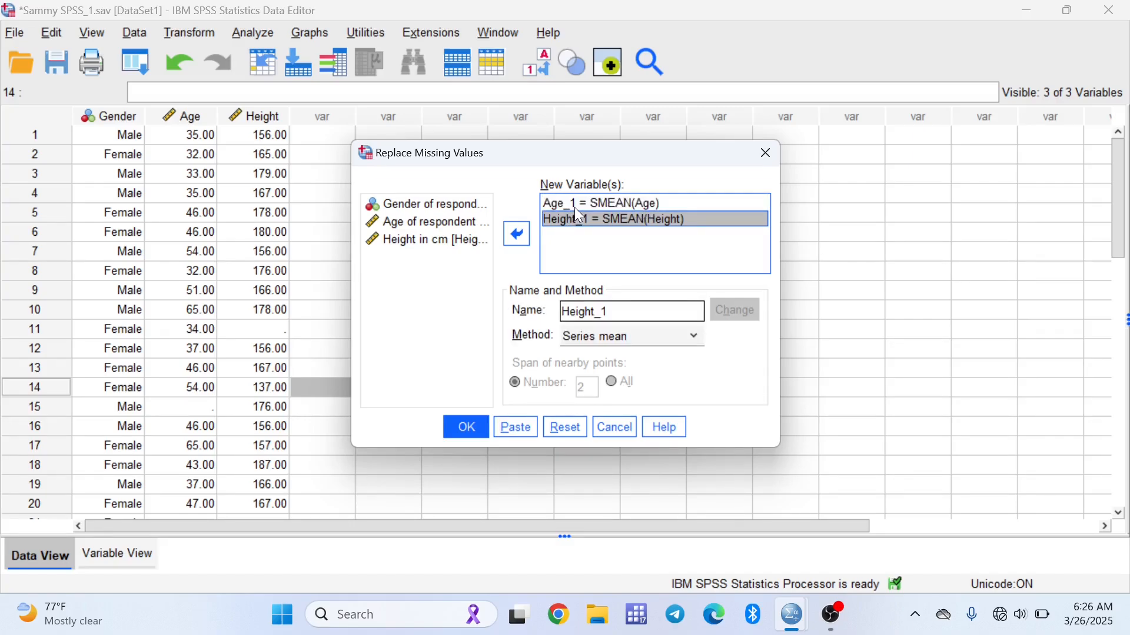
click(575, 207)
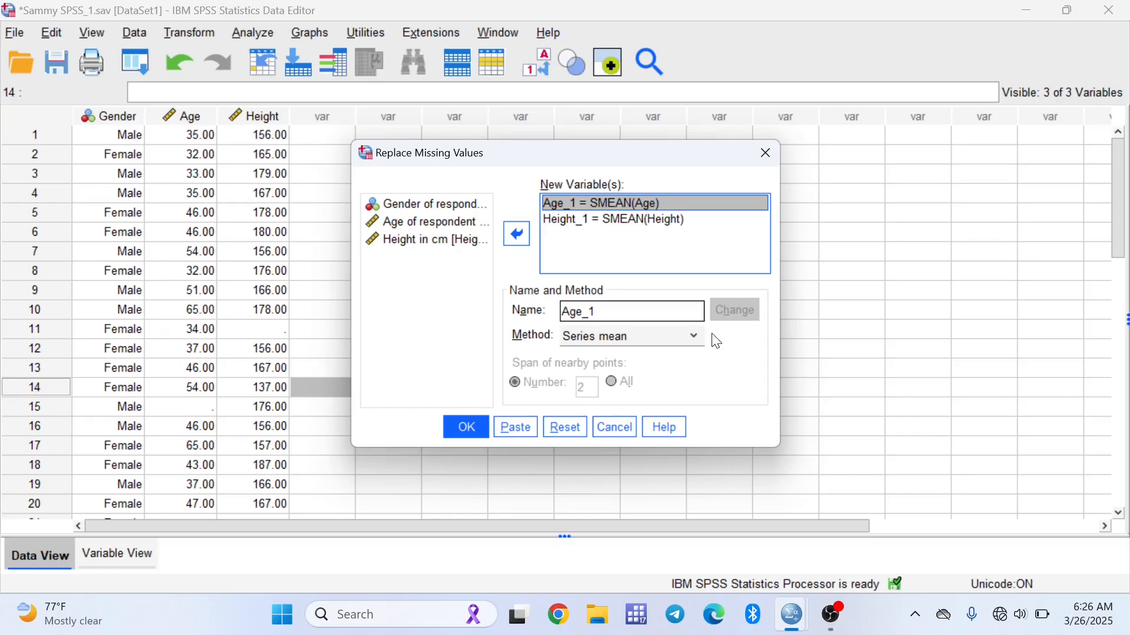
click(689, 336)
click(692, 340)
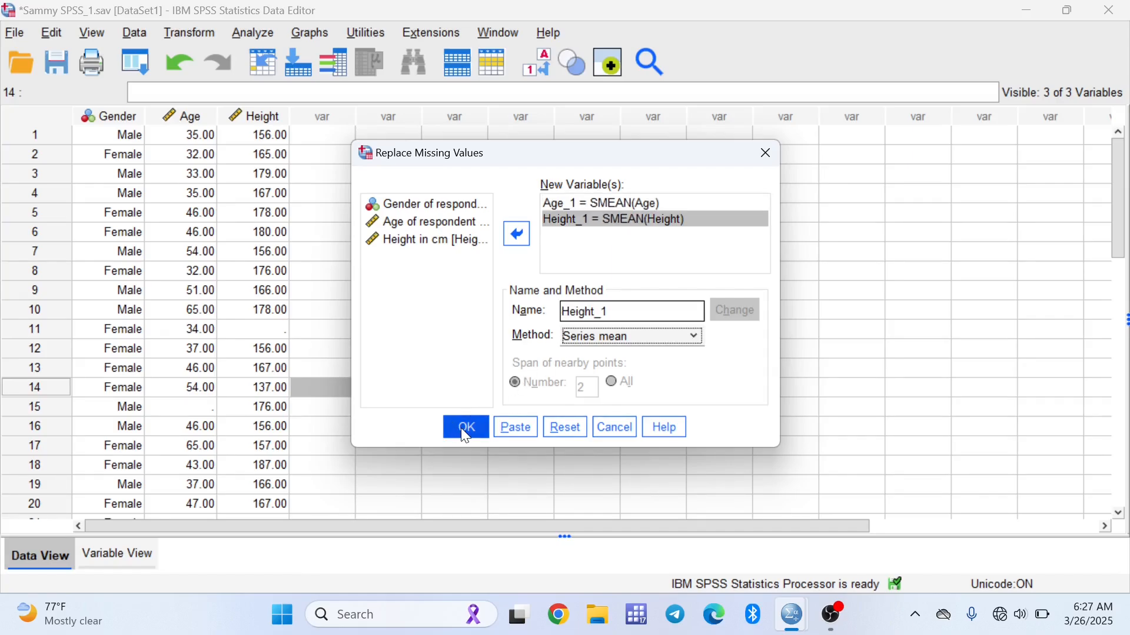
click(465, 429)
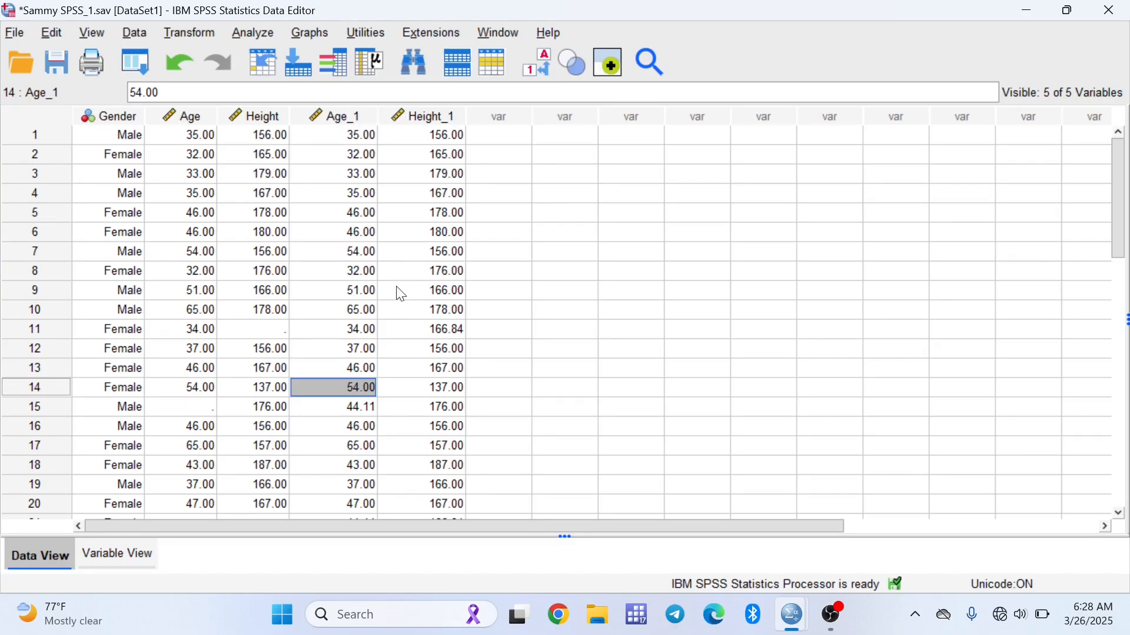
scroll(403, 297, down, 2)
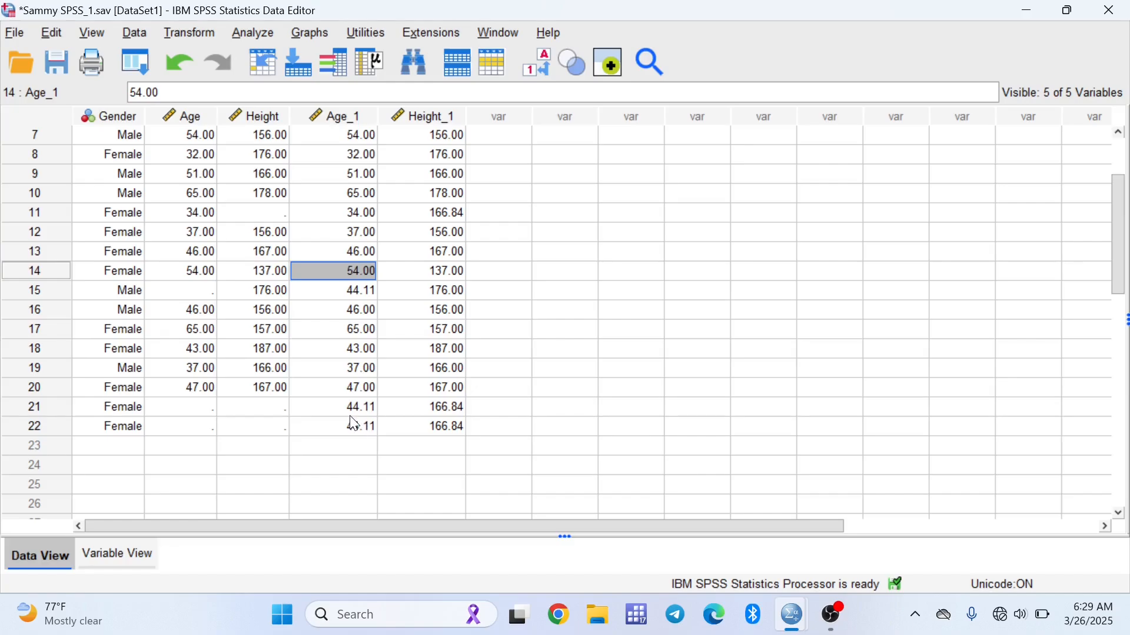
Enter 376 again as the Age value for case 15 in the data
scroll(361, 418, up, 1)
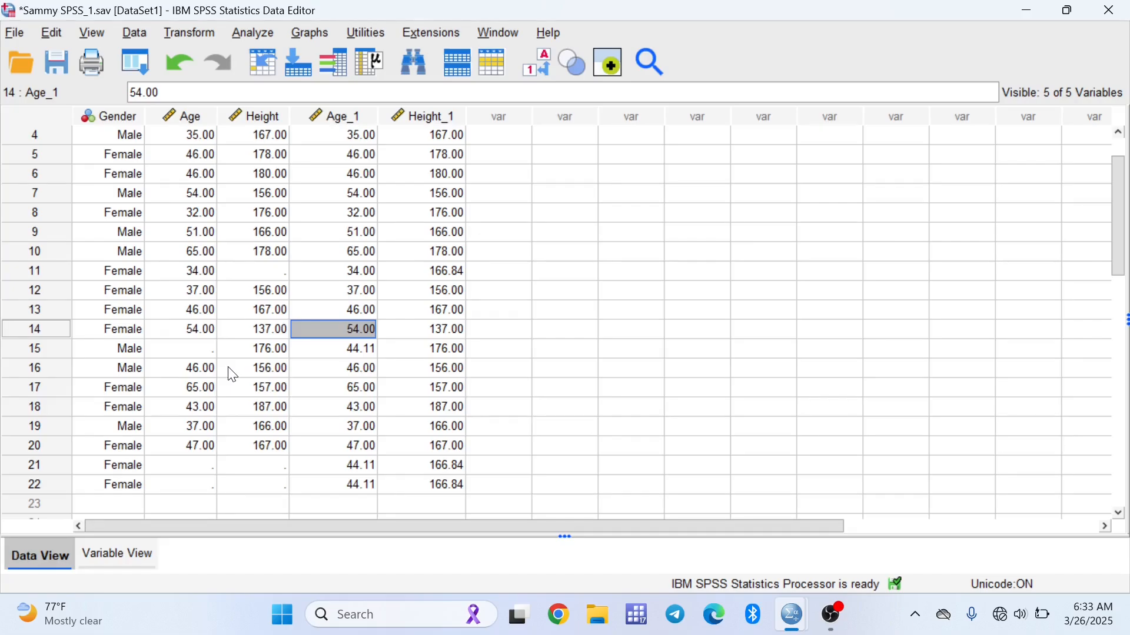
click(200, 349)
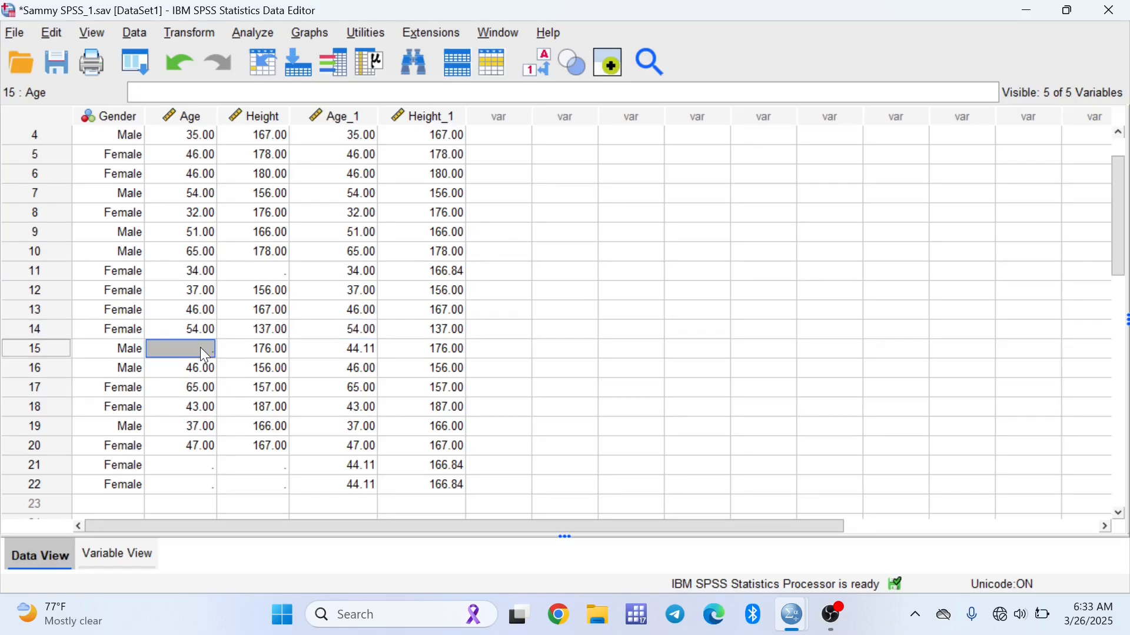
text(376)
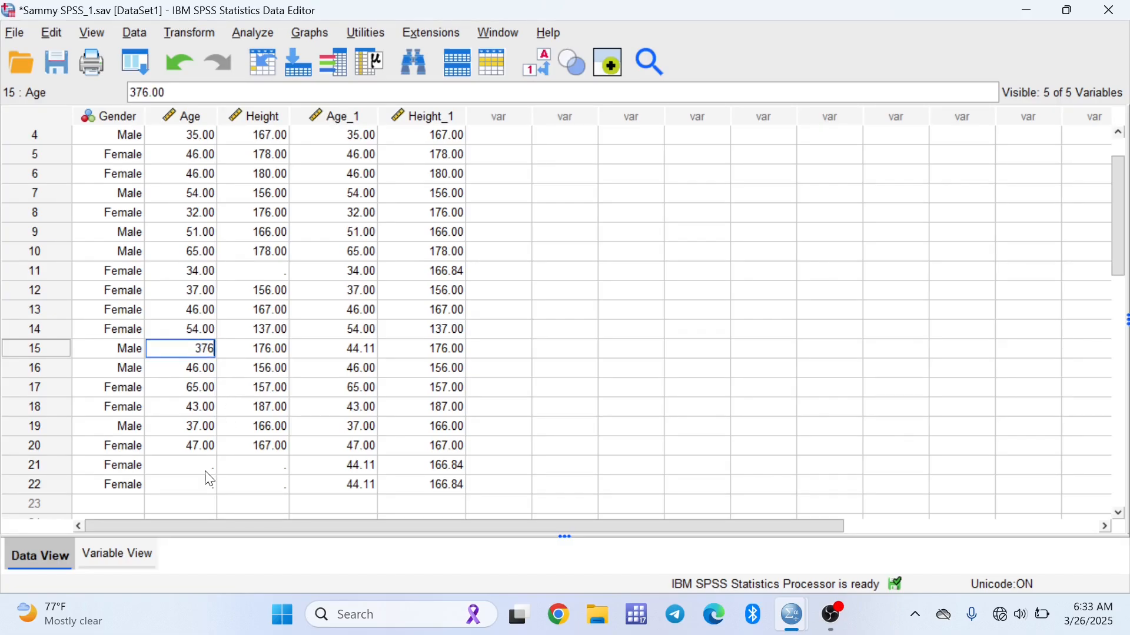
key(Return)
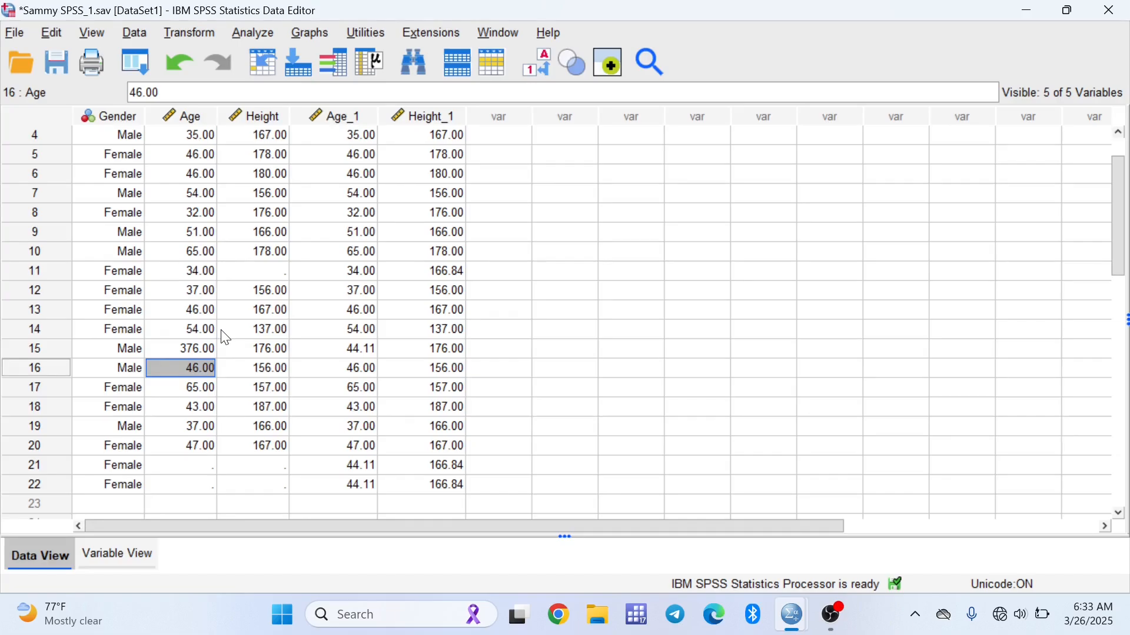
click(630, 213)
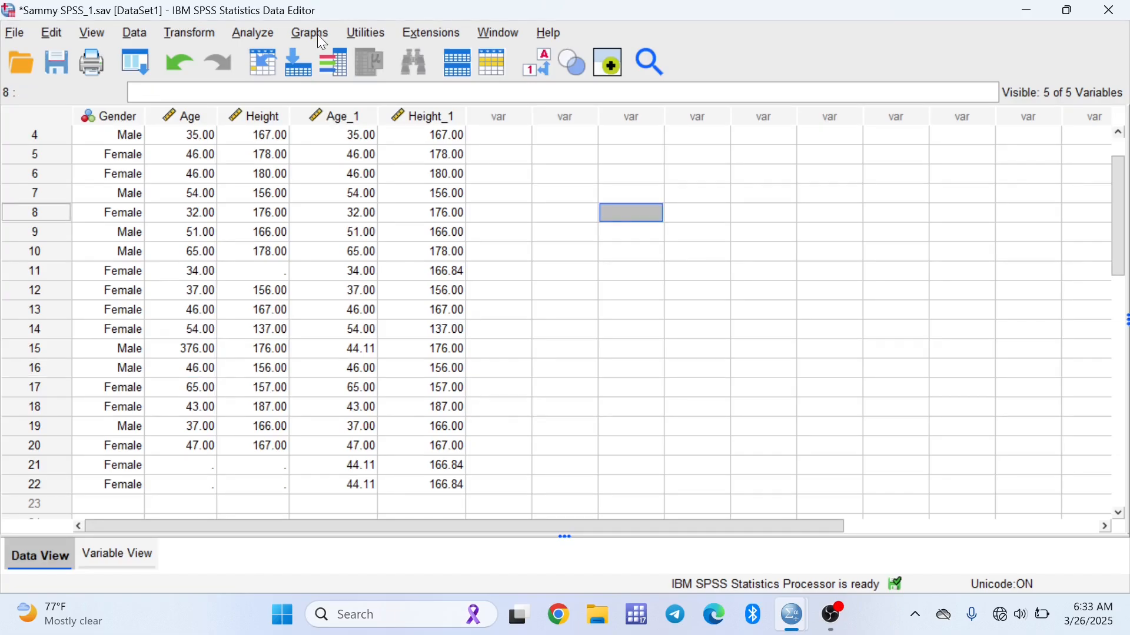
Create a simple boxplot of Age and Height as summaries of separate variables and review it
click(310, 33)
mouse_move(402, 187)
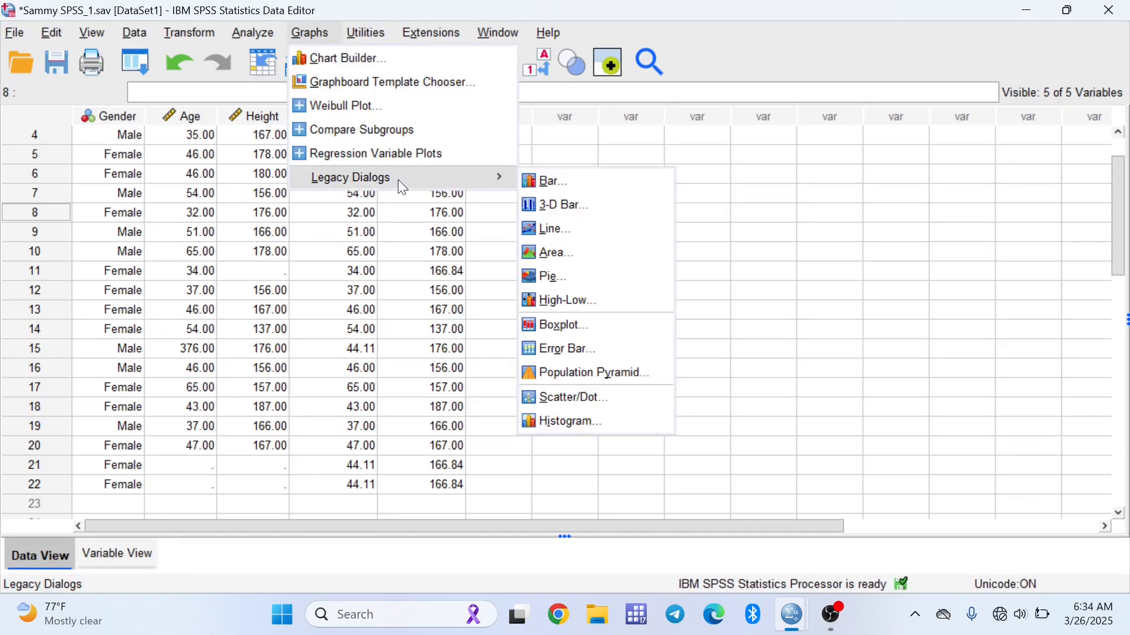
click(569, 329)
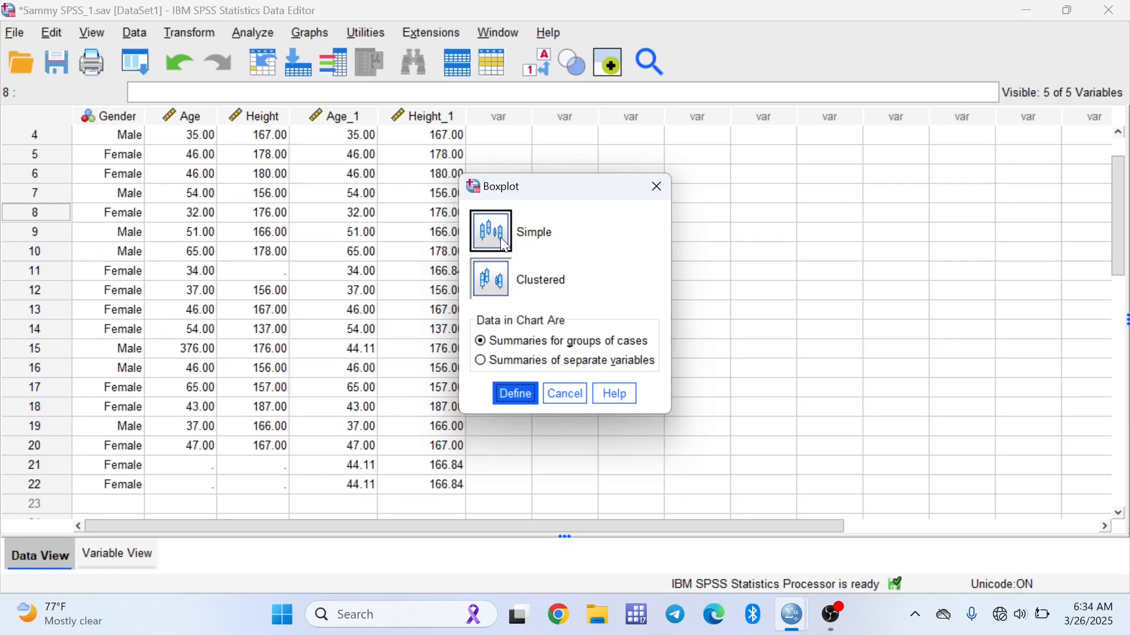
click(485, 362)
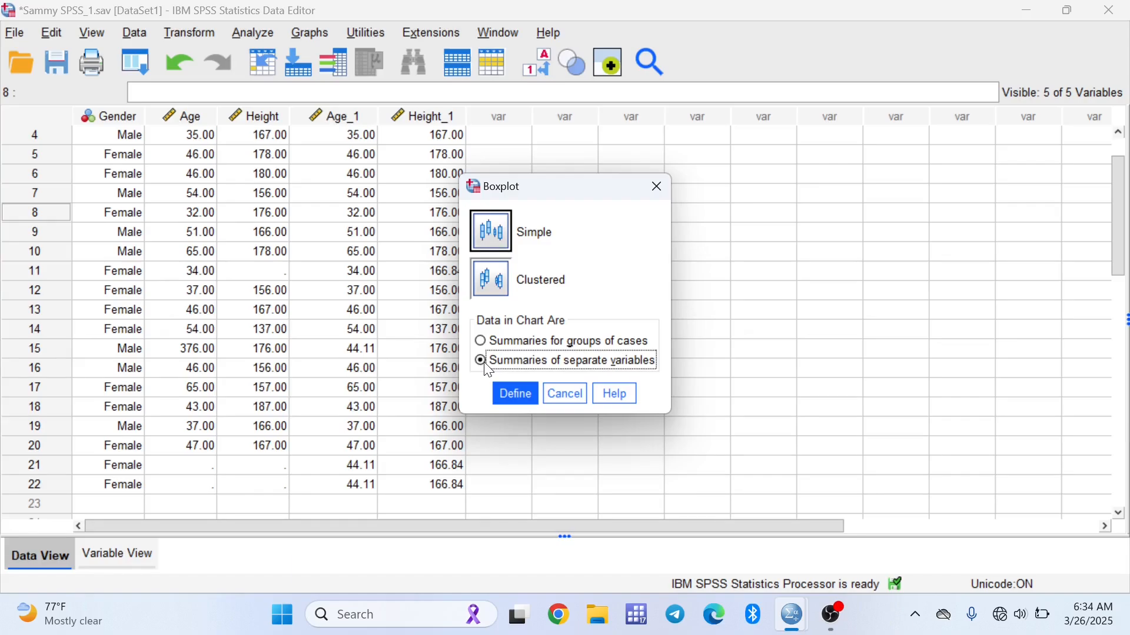
click(507, 392)
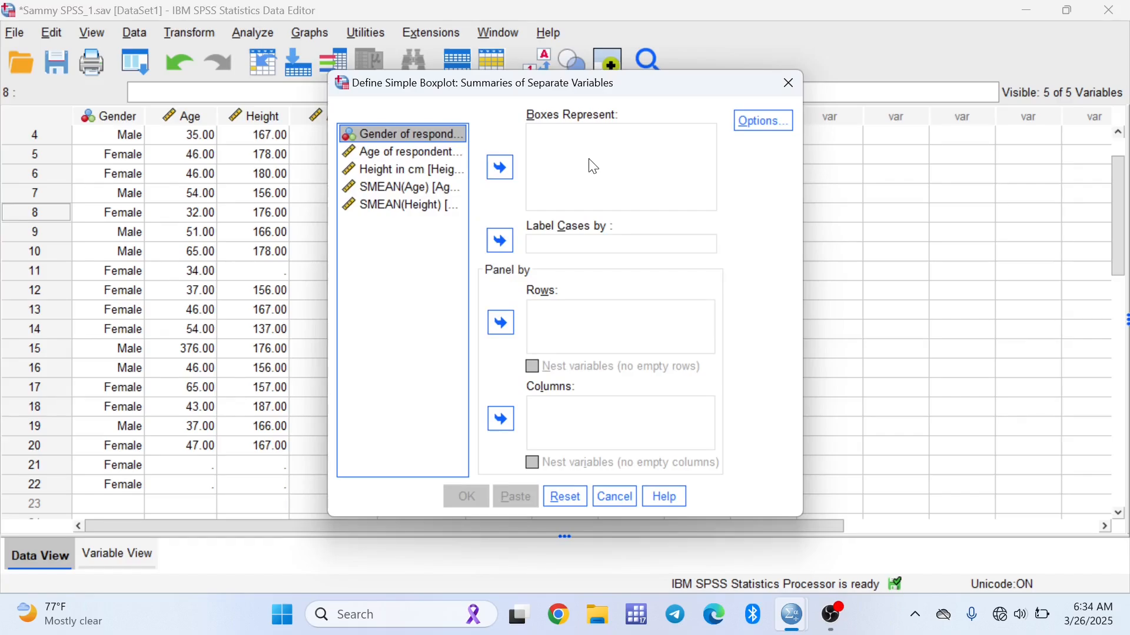
click(390, 151)
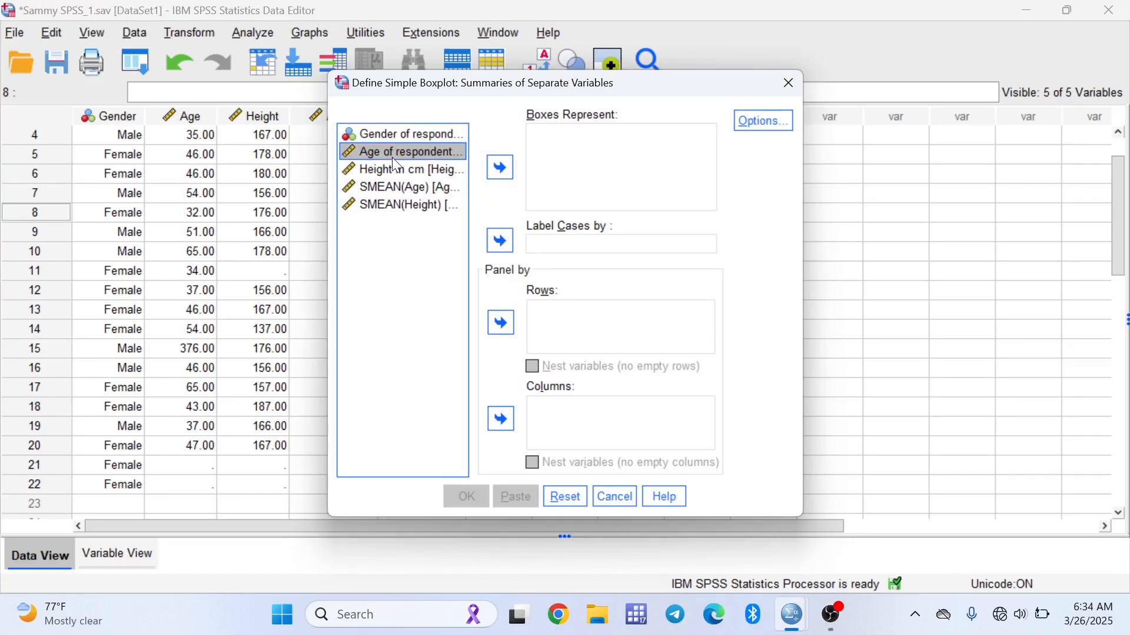
shift+click(394, 166)
click(500, 167)
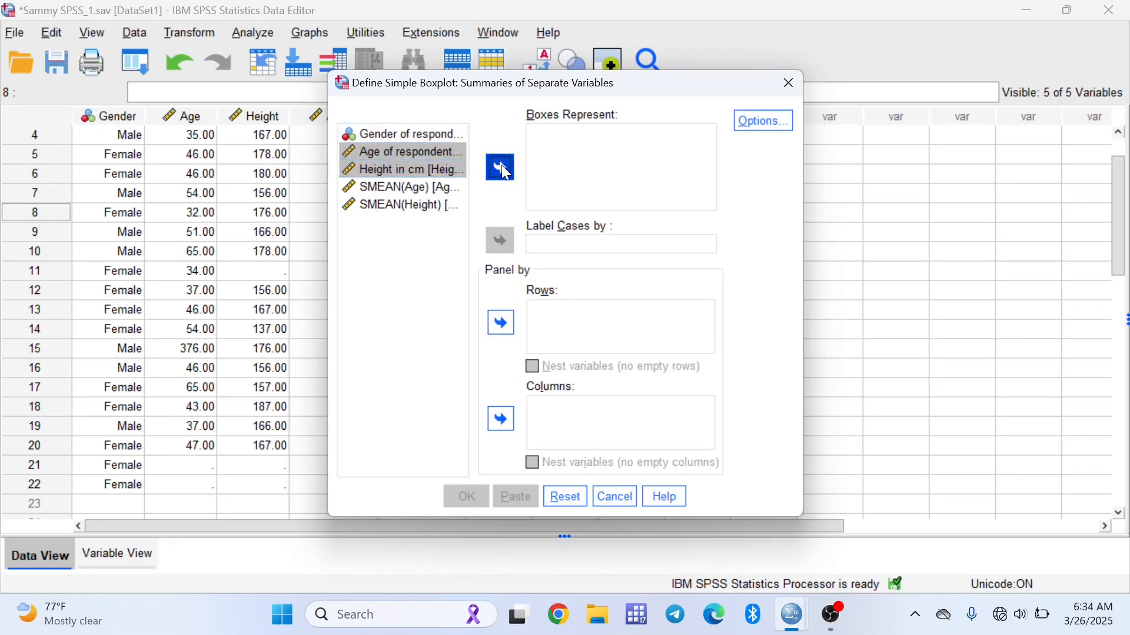
click(466, 494)
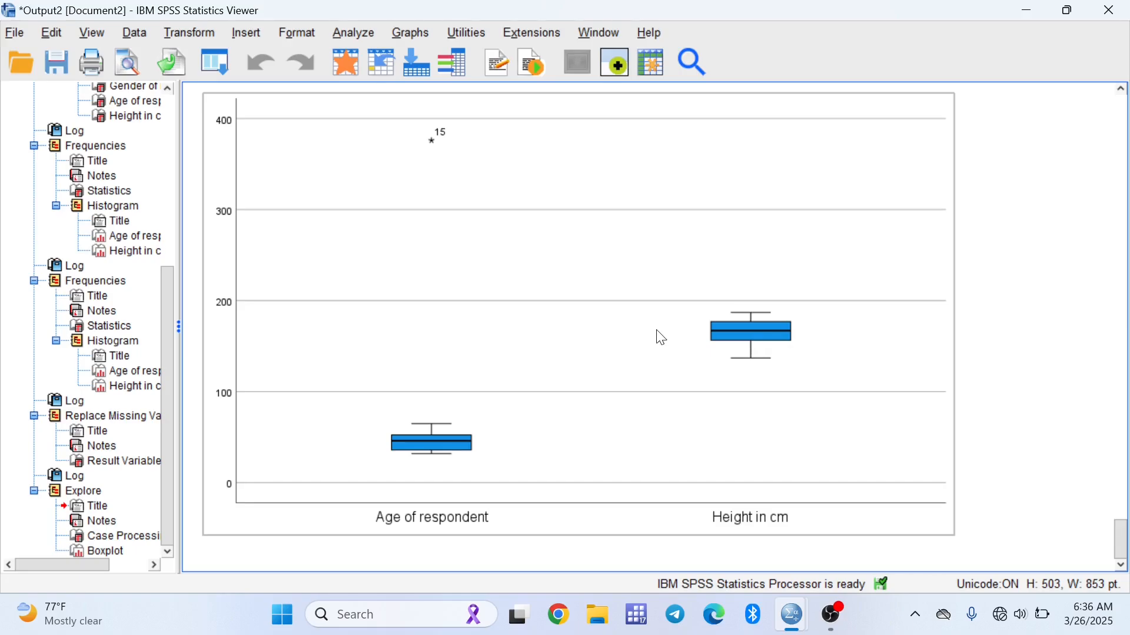
click(1026, 13)
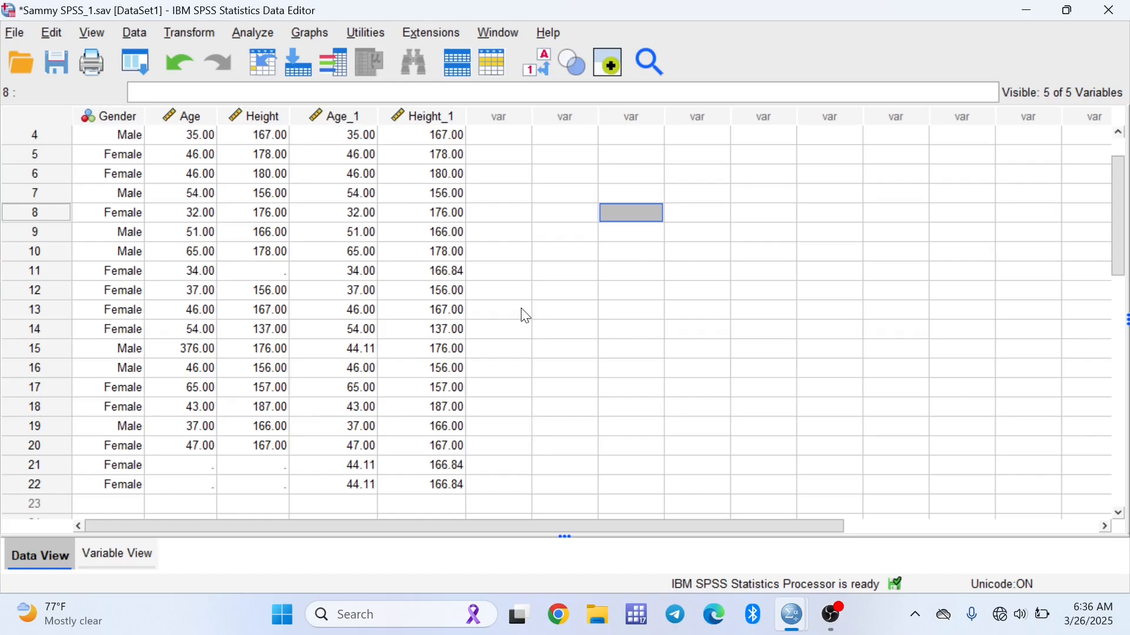
Open Recode into Different Variables with SMEAN(Age) as input and name the output variable AgeGroup
click(540, 276)
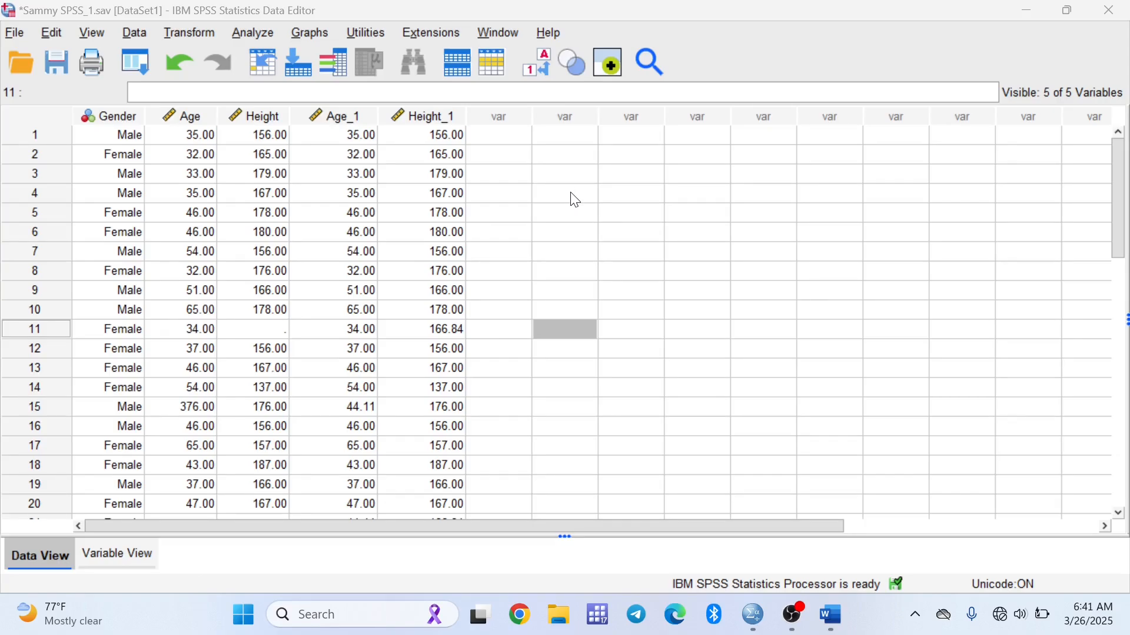
click(194, 34)
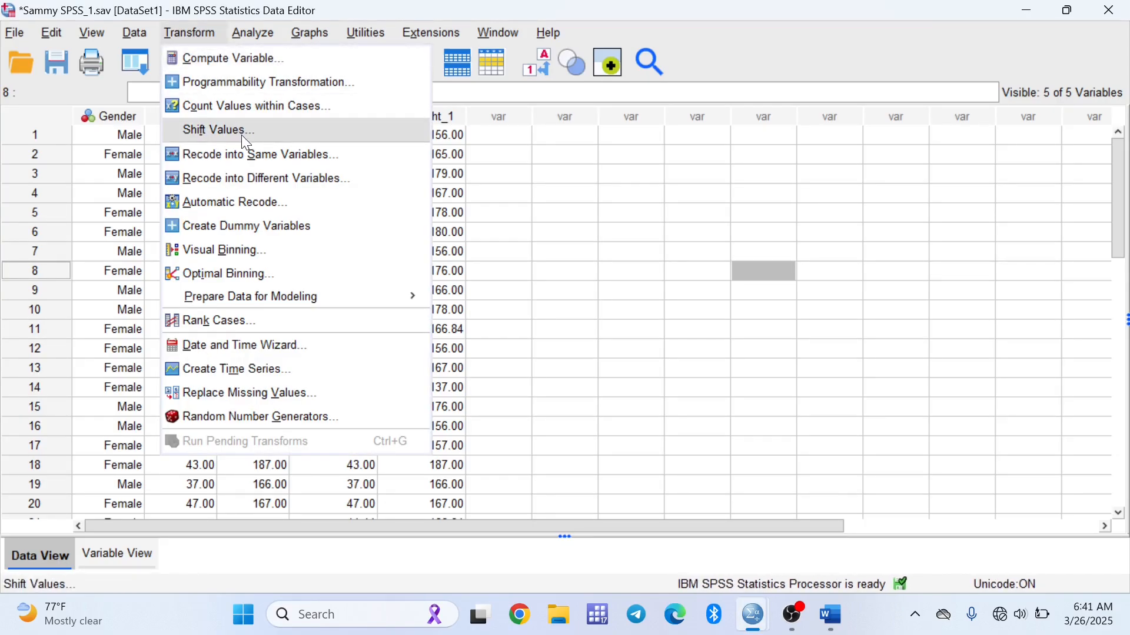
click(243, 175)
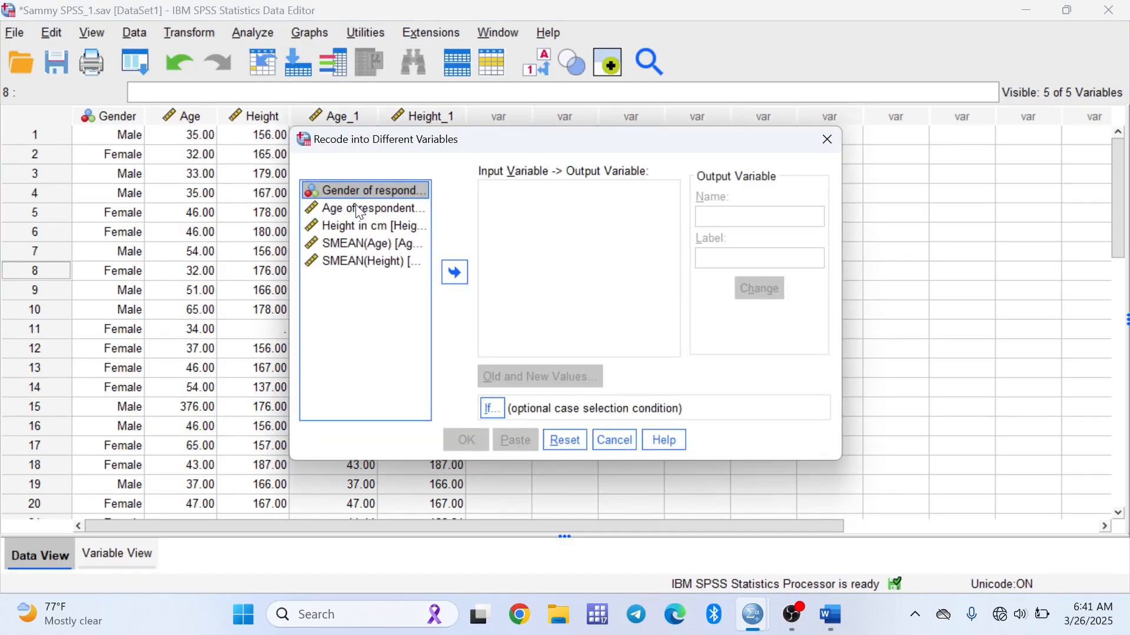
click(371, 244)
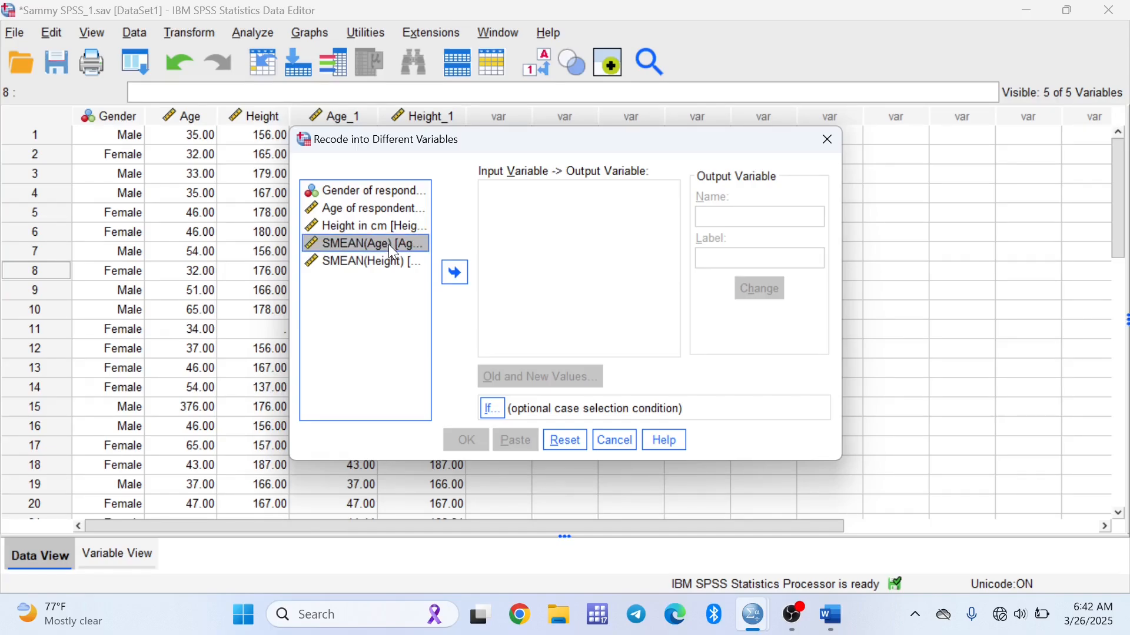
click(455, 272)
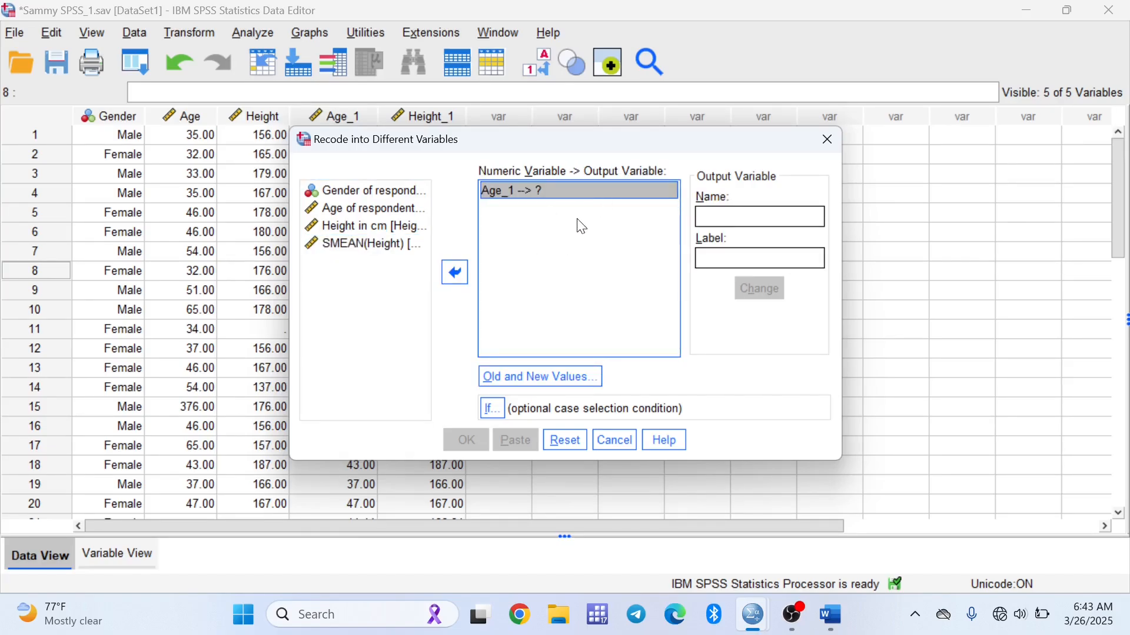
click(710, 215)
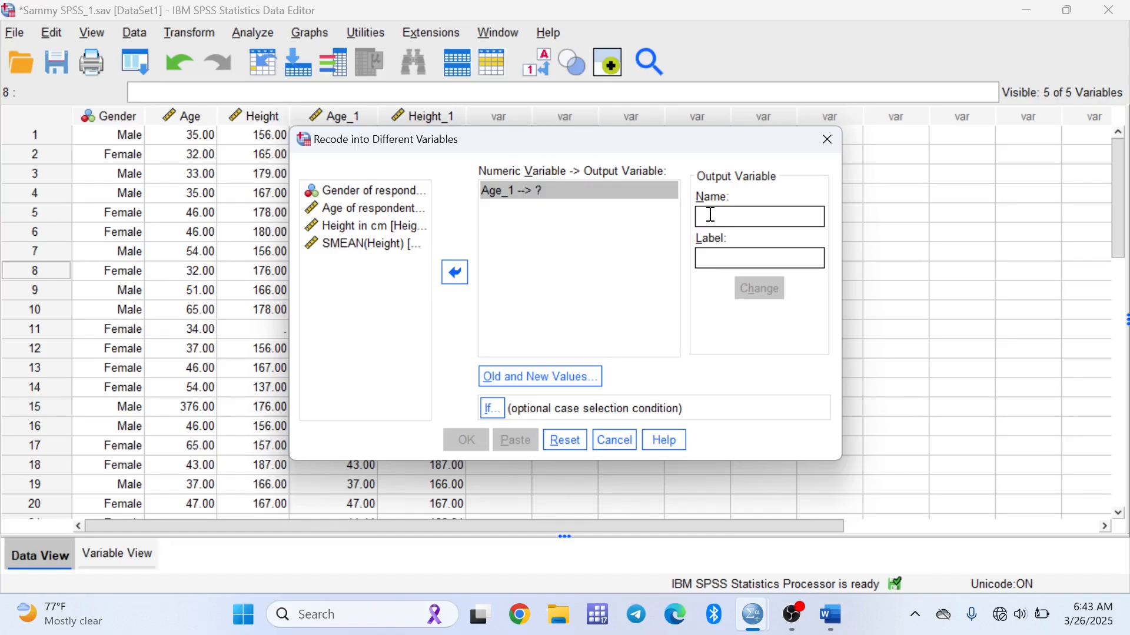
text(Ag)
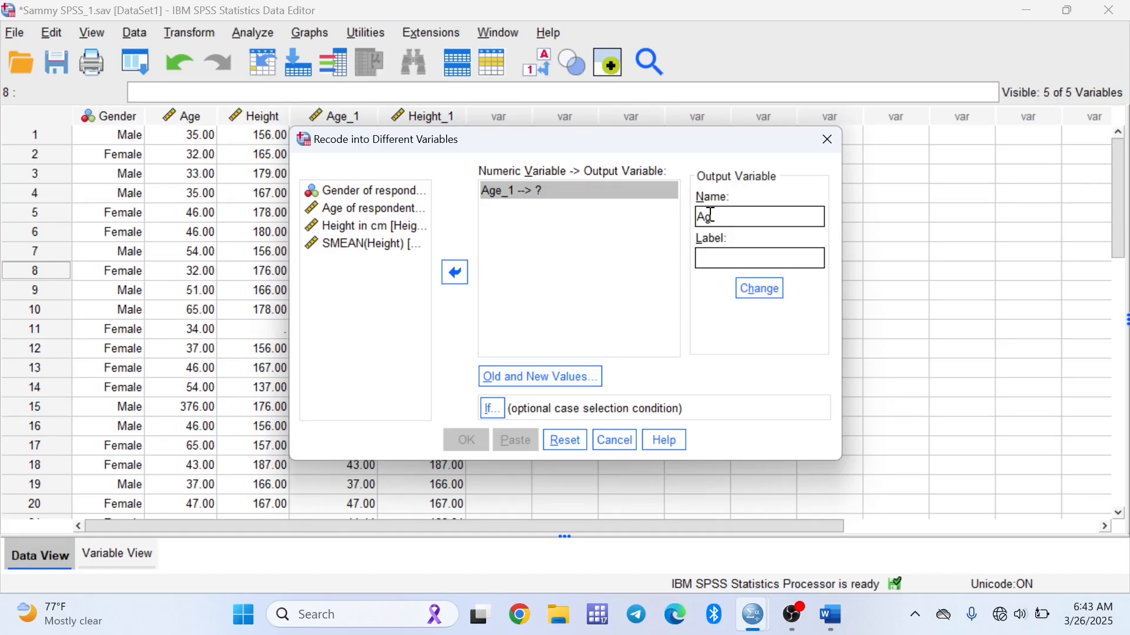
text(eGroup)
click(745, 286)
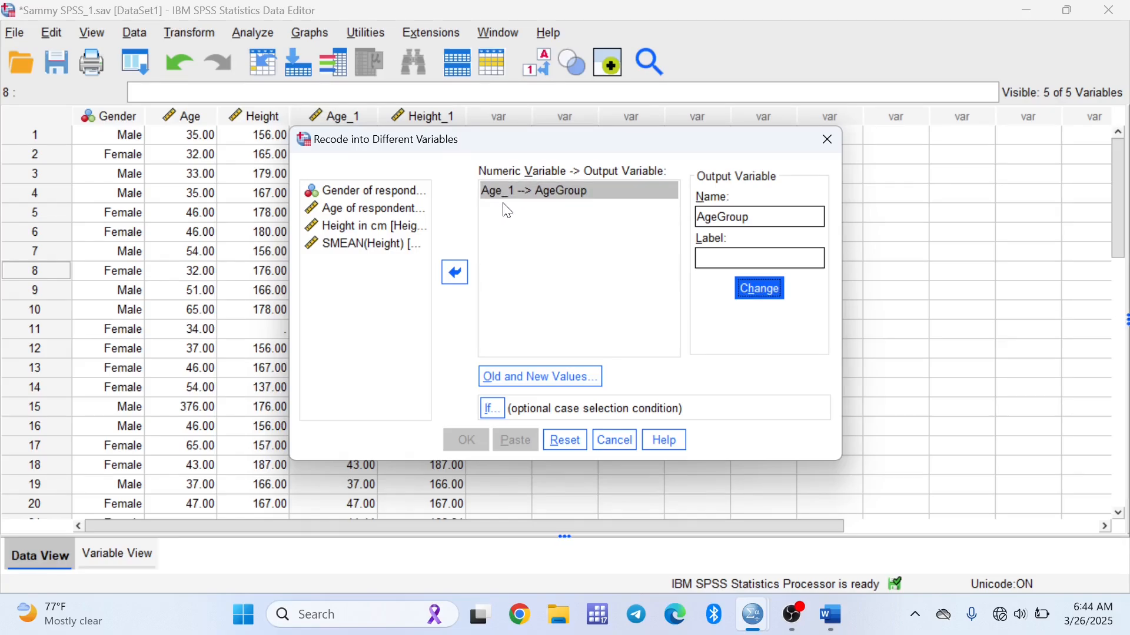
Add a recode rule mapping lowest through 35 to the new value 1
click(528, 379)
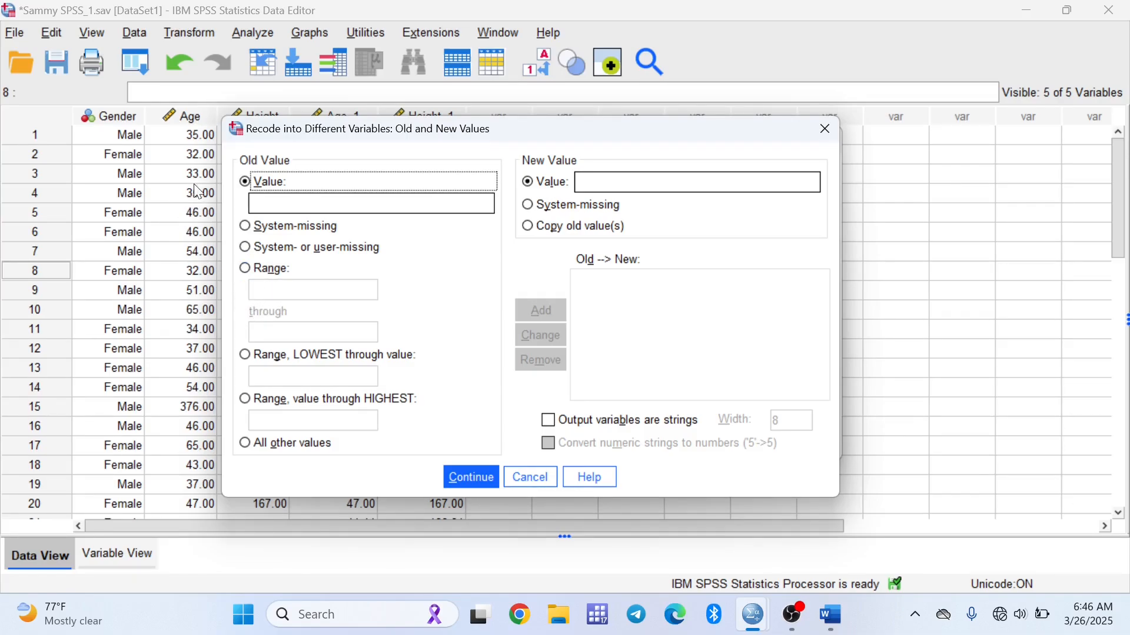
click(245, 272)
click(260, 290)
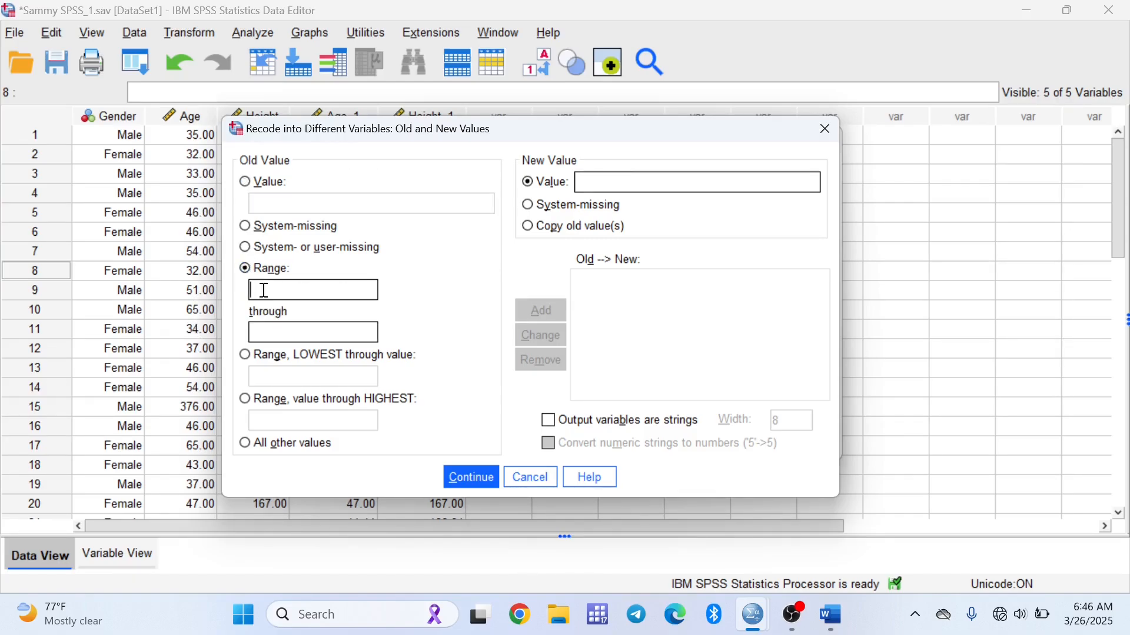
click(264, 339)
click(245, 356)
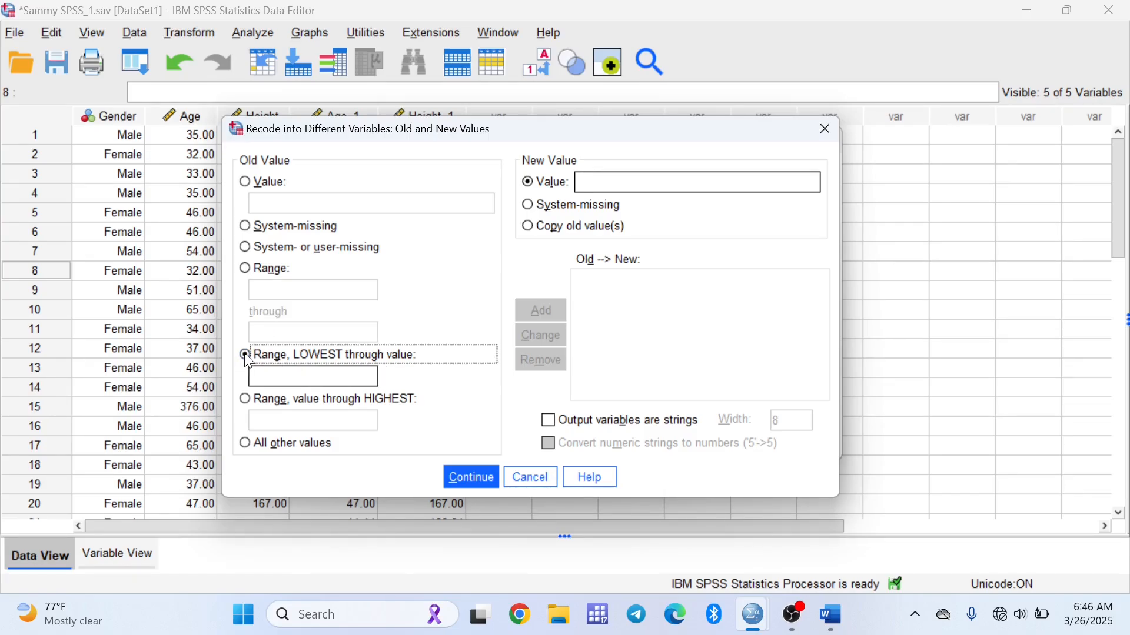
click(321, 374)
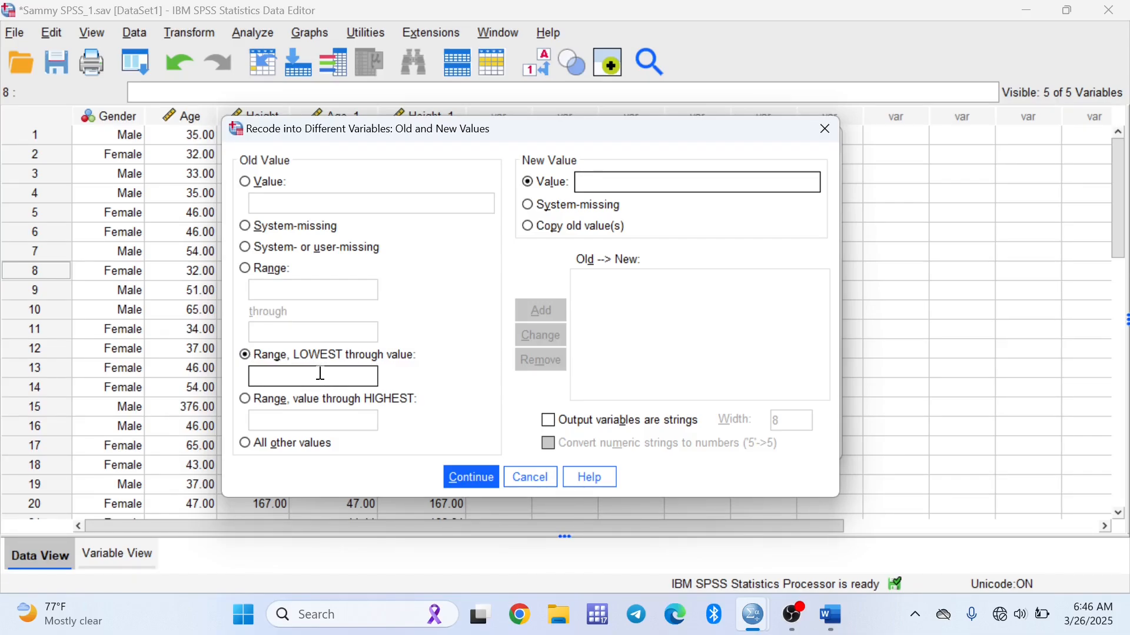
text(35)
click(620, 173)
text(1)
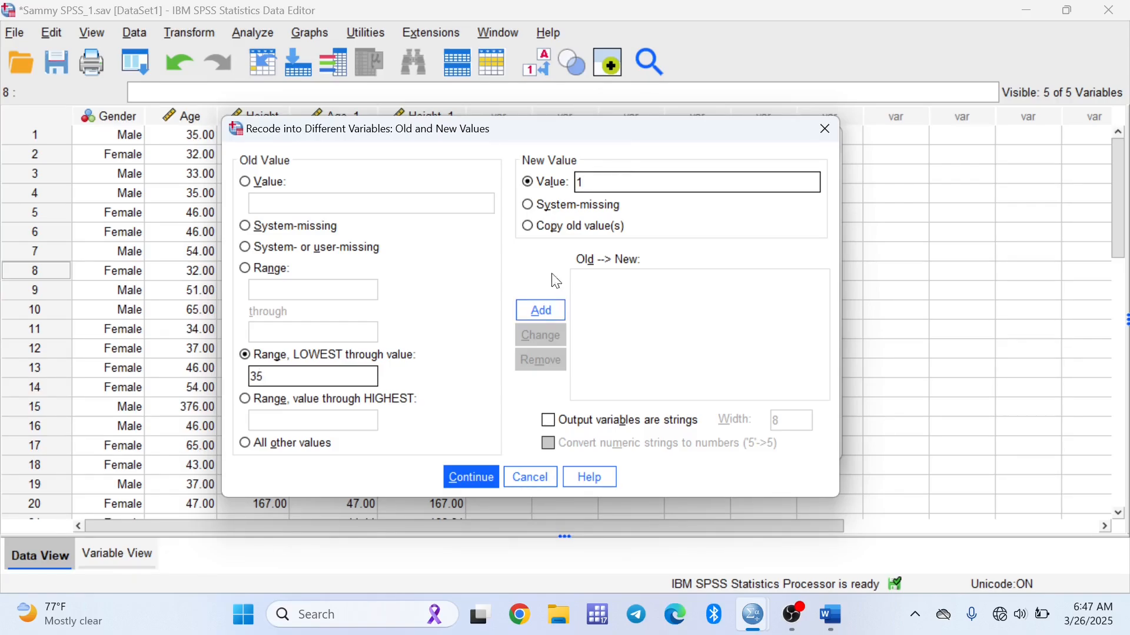
click(544, 311)
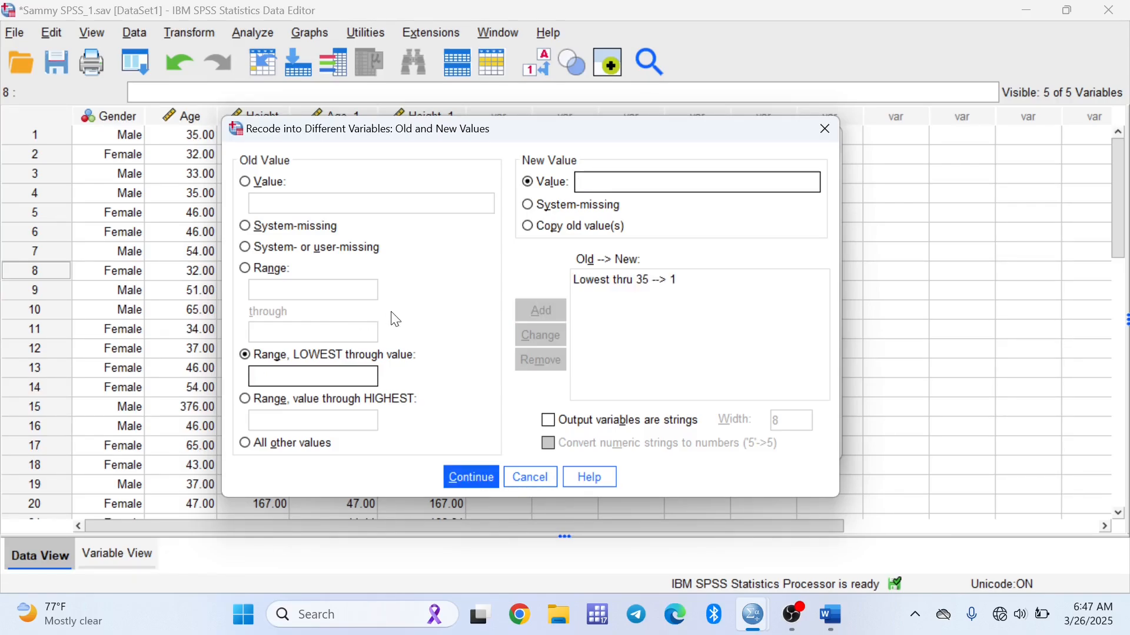
Add a recode rule mapping the range 36 through 45 to 2
click(245, 269)
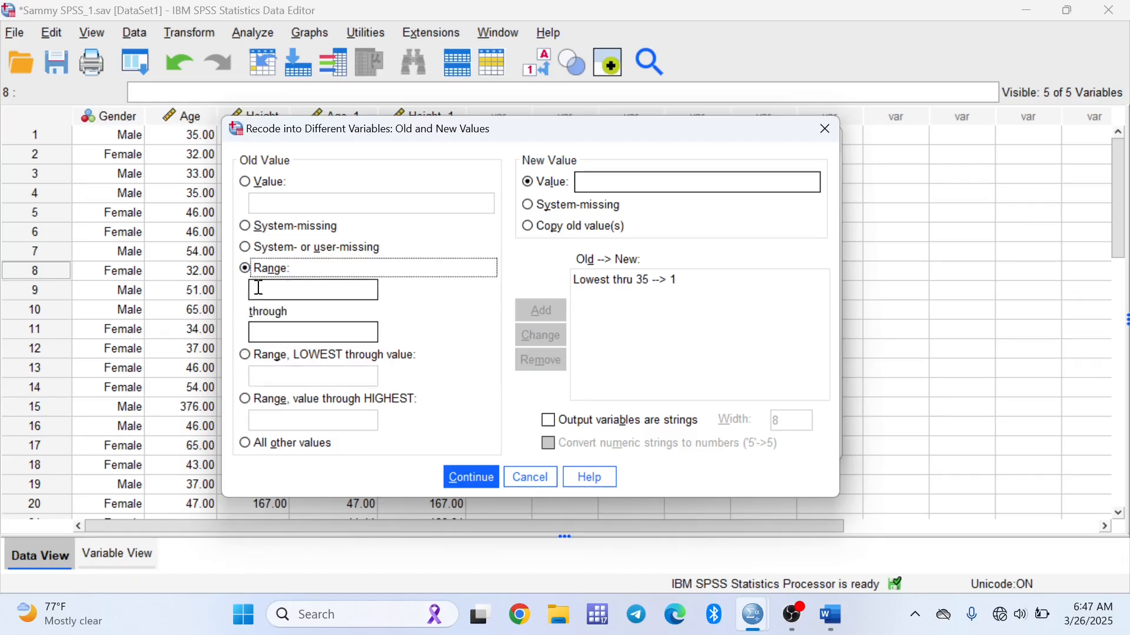
click(269, 293)
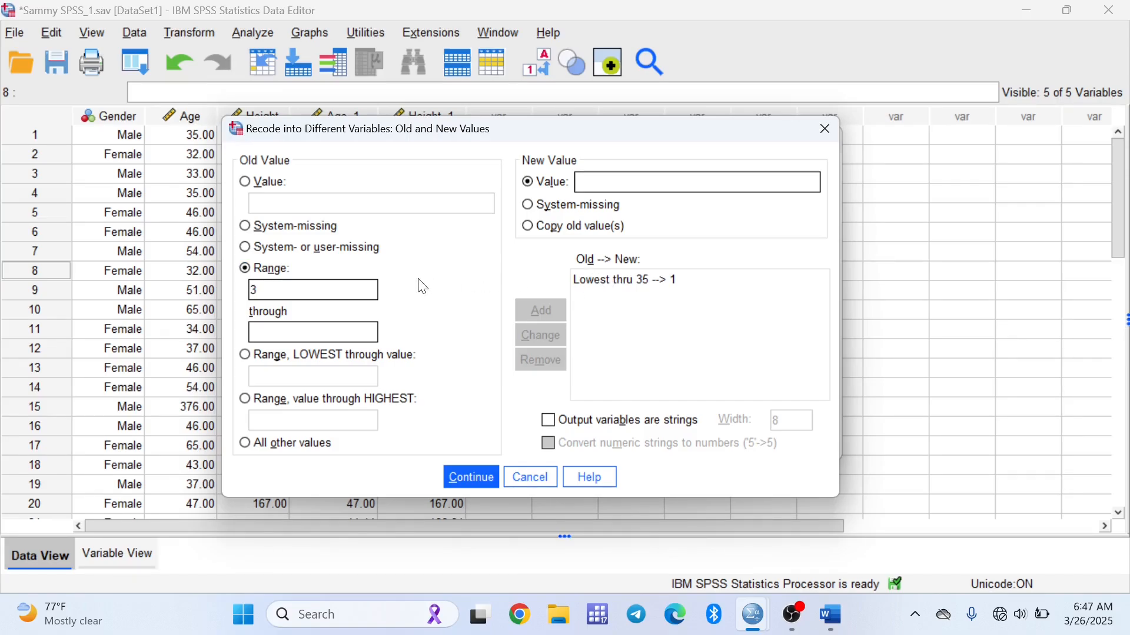
text(36)
click(355, 333)
text(45)
click(650, 177)
text(2)
click(551, 306)
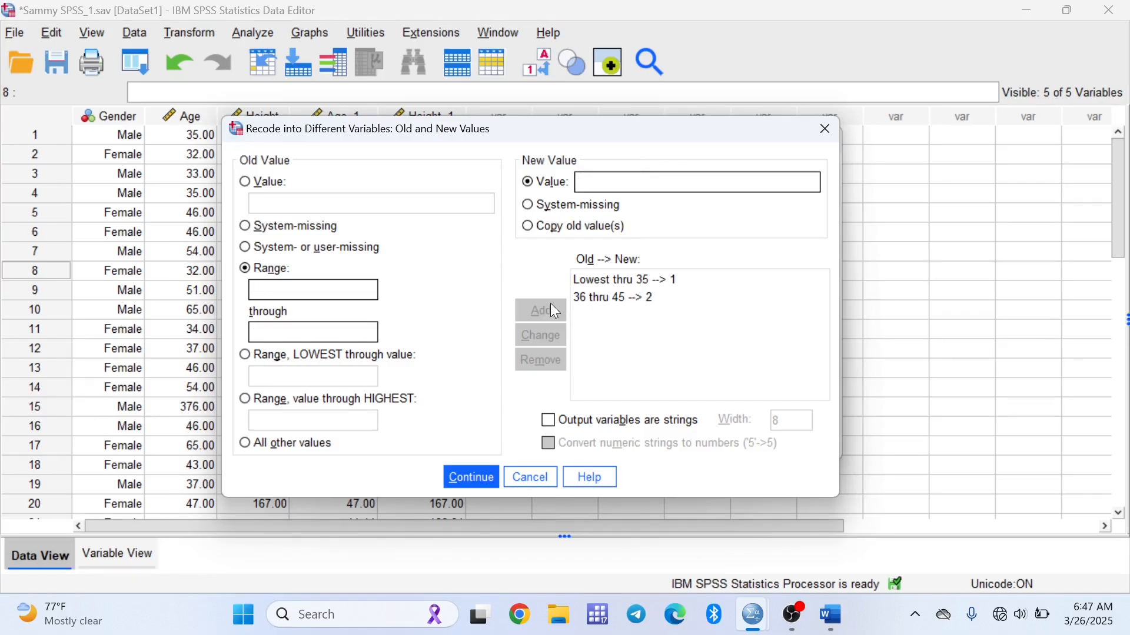
Add a recode rule mapping the range 46 through 55 to 3
click(330, 292)
text(46)
click(299, 331)
text(55)
text(3)
click(546, 312)
Add a recode rule mapping 56 through highest to 4
click(302, 288)
click(246, 400)
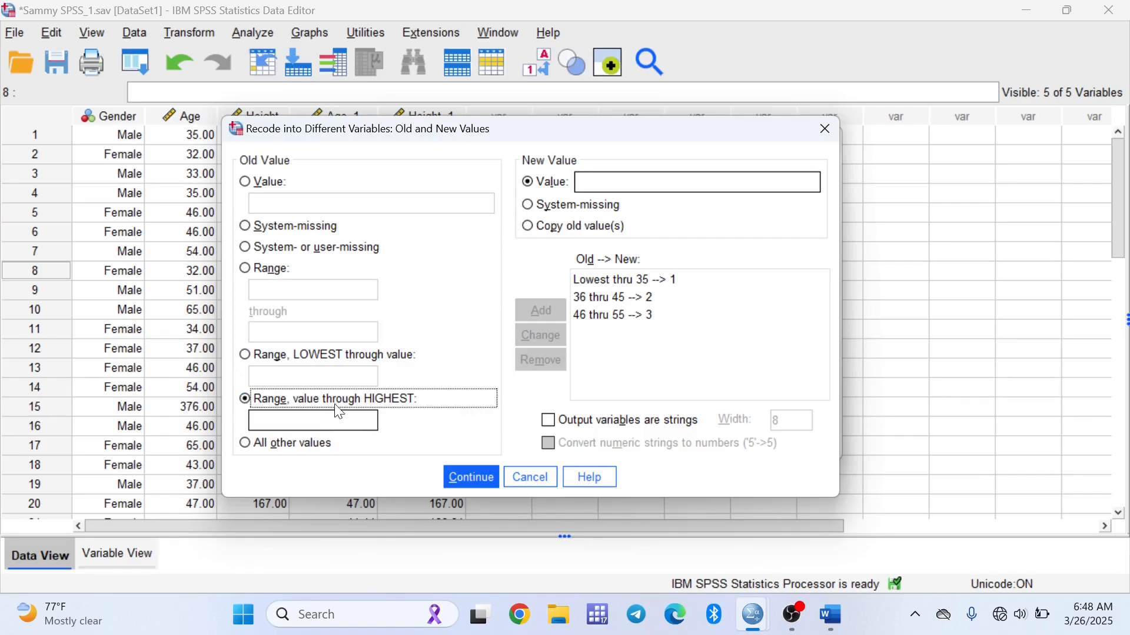
click(312, 420)
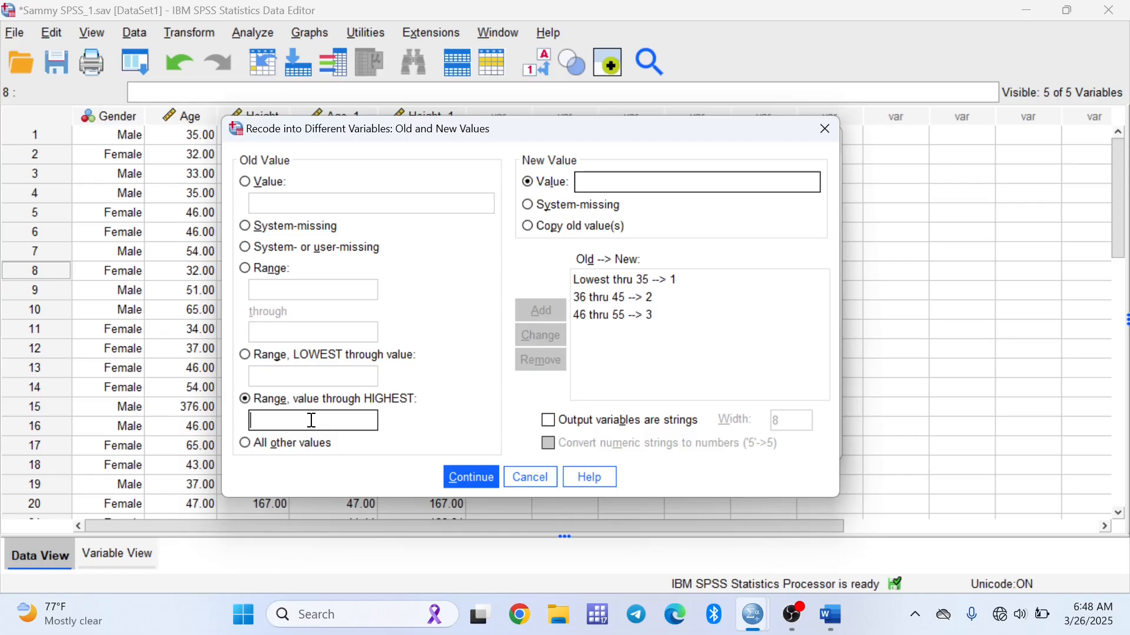
text(56)
click(592, 179)
text(4)
click(543, 310)
Run the recode to create the AgeGroup variable and return to the data
click(471, 479)
click(471, 440)
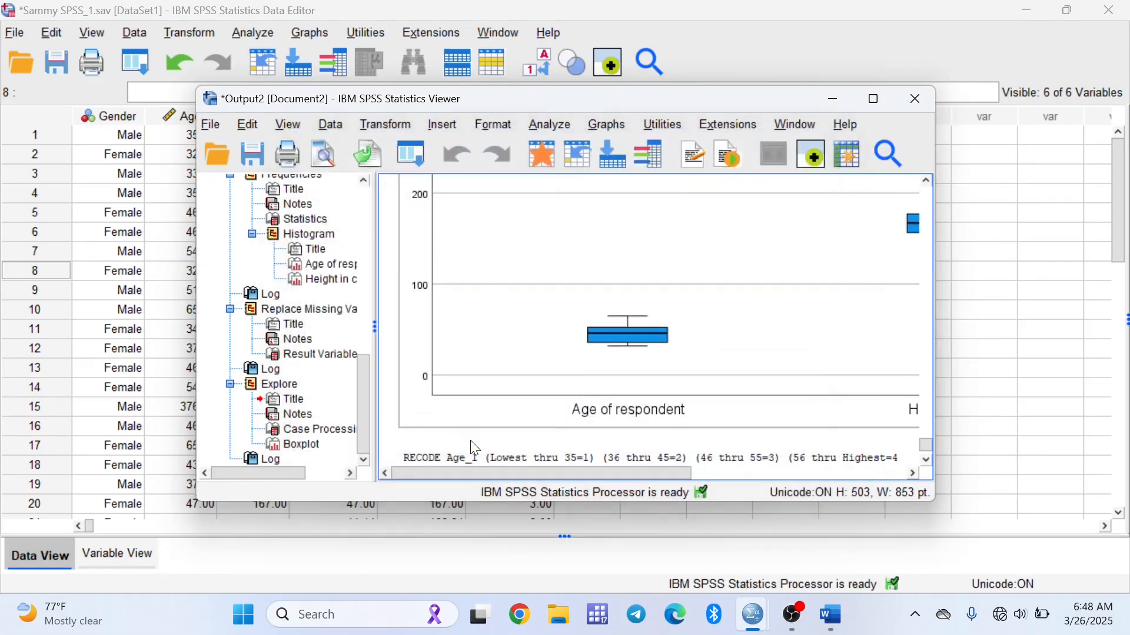
click(836, 103)
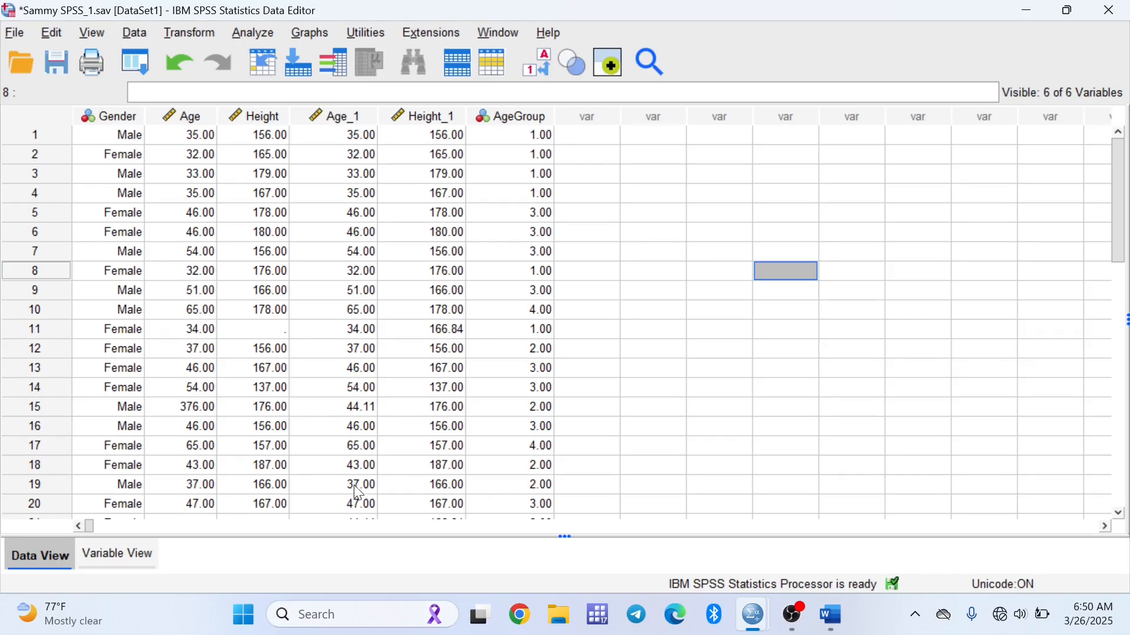
Label the AgeGroup value 1 as "Below 35 years" in the variable's value labels
scroll(363, 494, down, 1)
scroll(531, 358, up, 1)
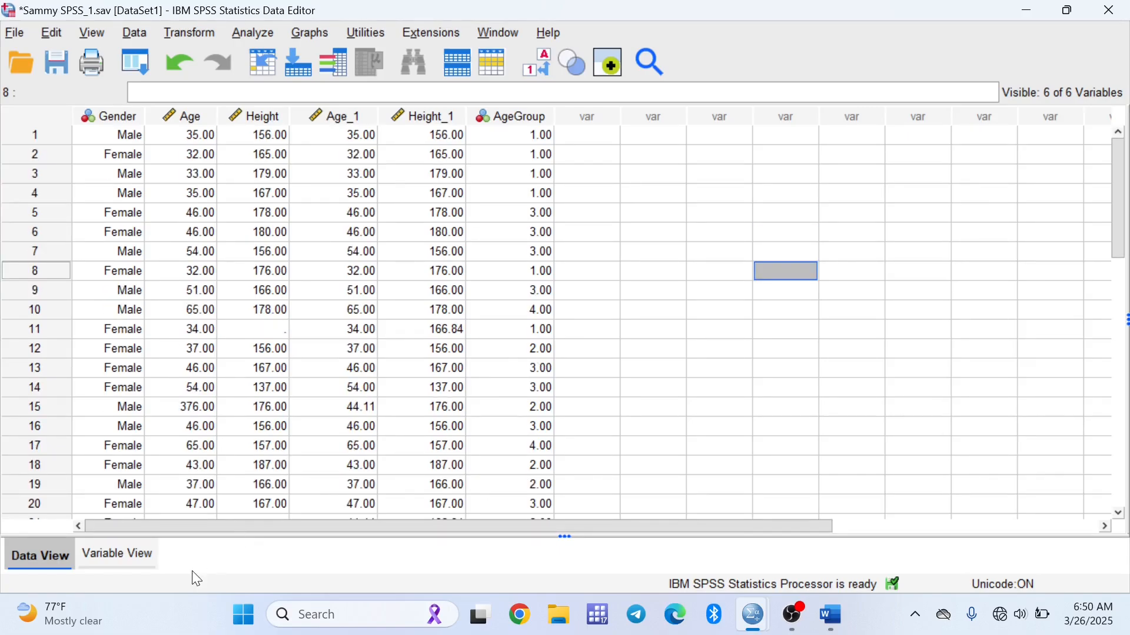
click(117, 563)
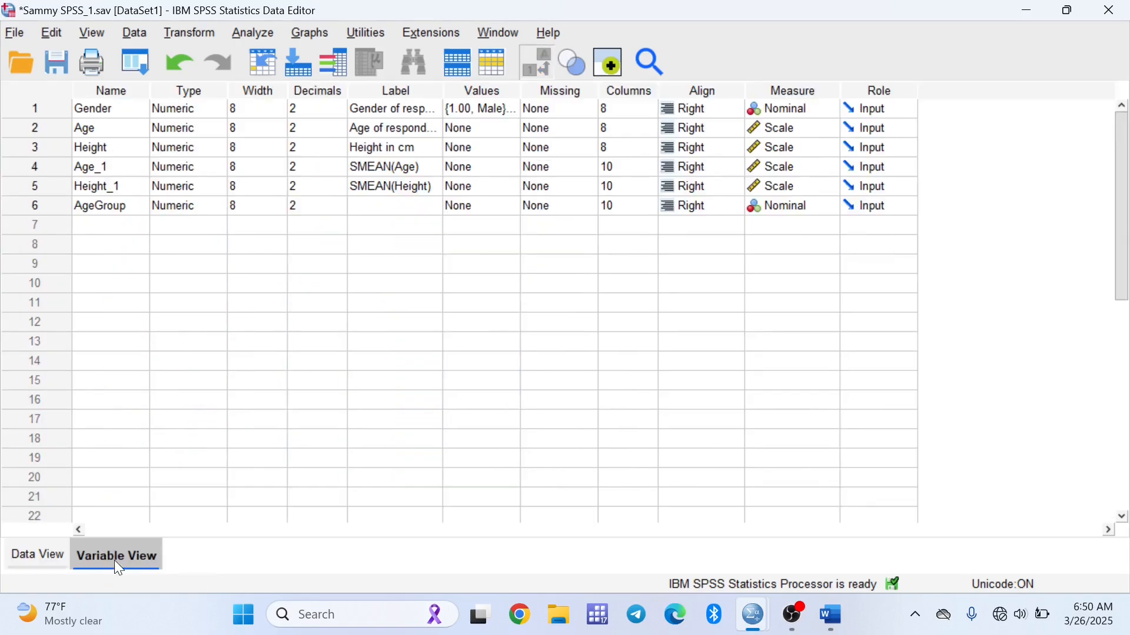
click(491, 207)
click(510, 208)
text(1)
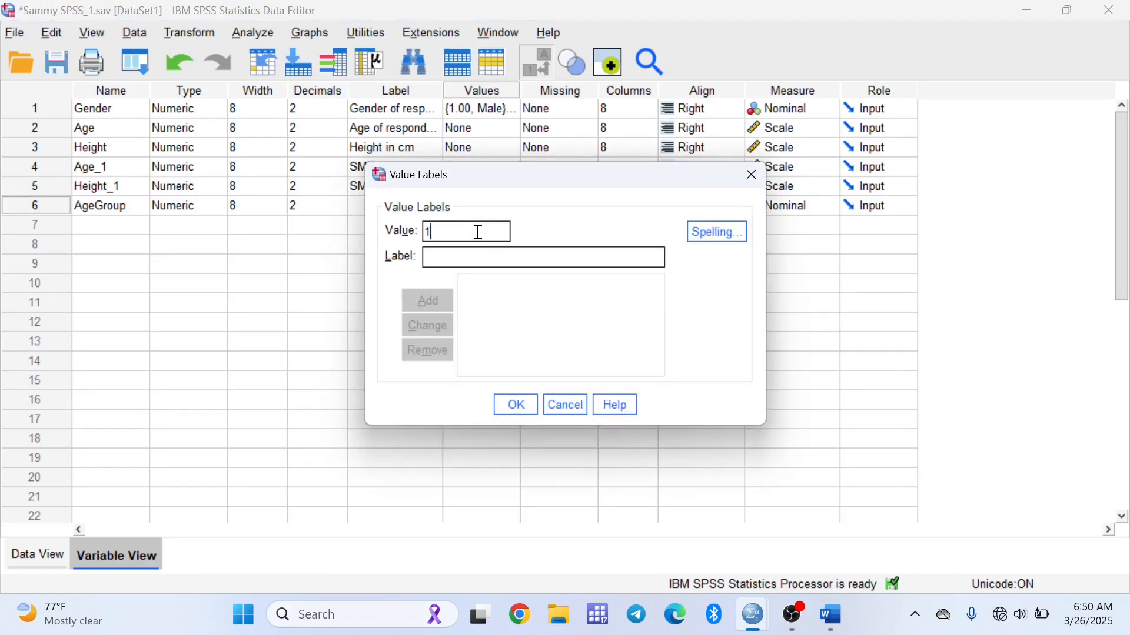
click(450, 266)
text(Be)
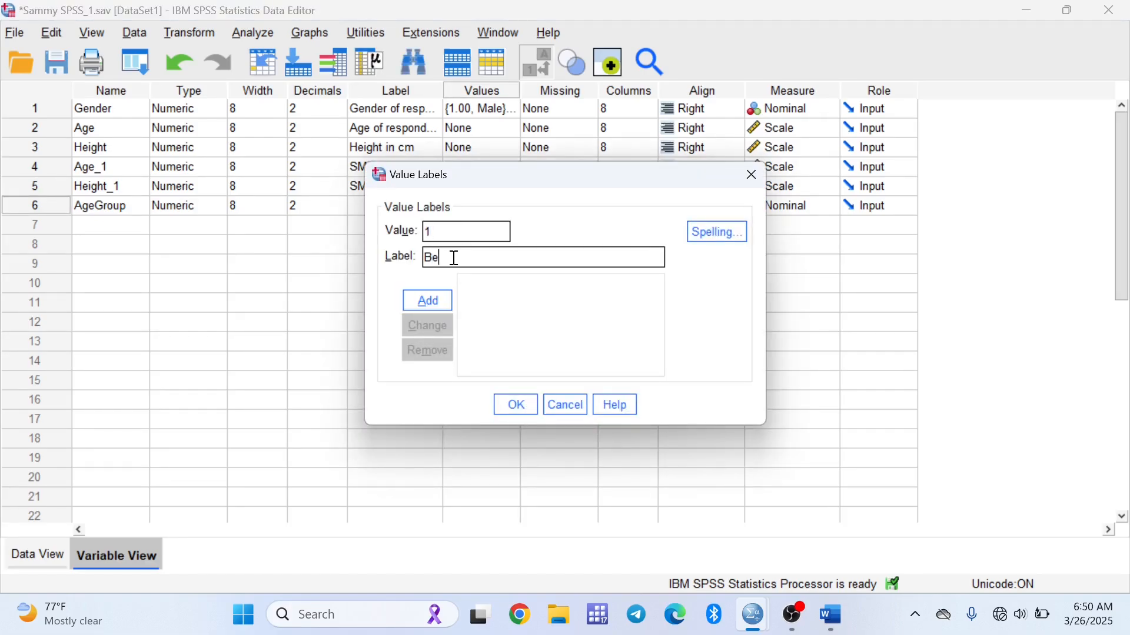
text(low 35 years)
click(437, 306)
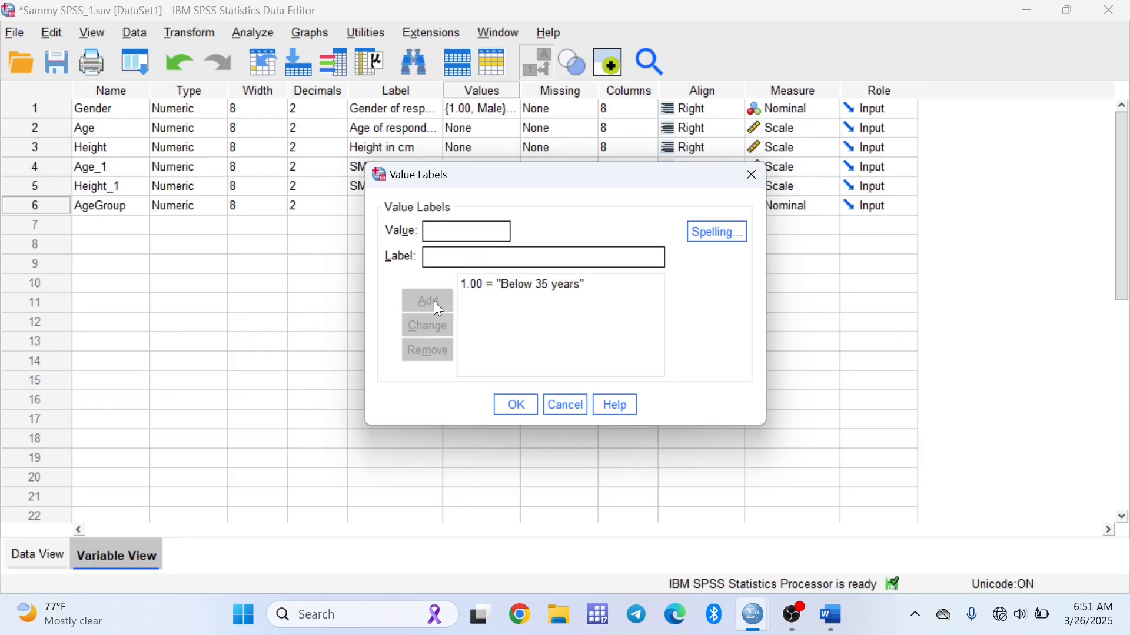
key(Return)
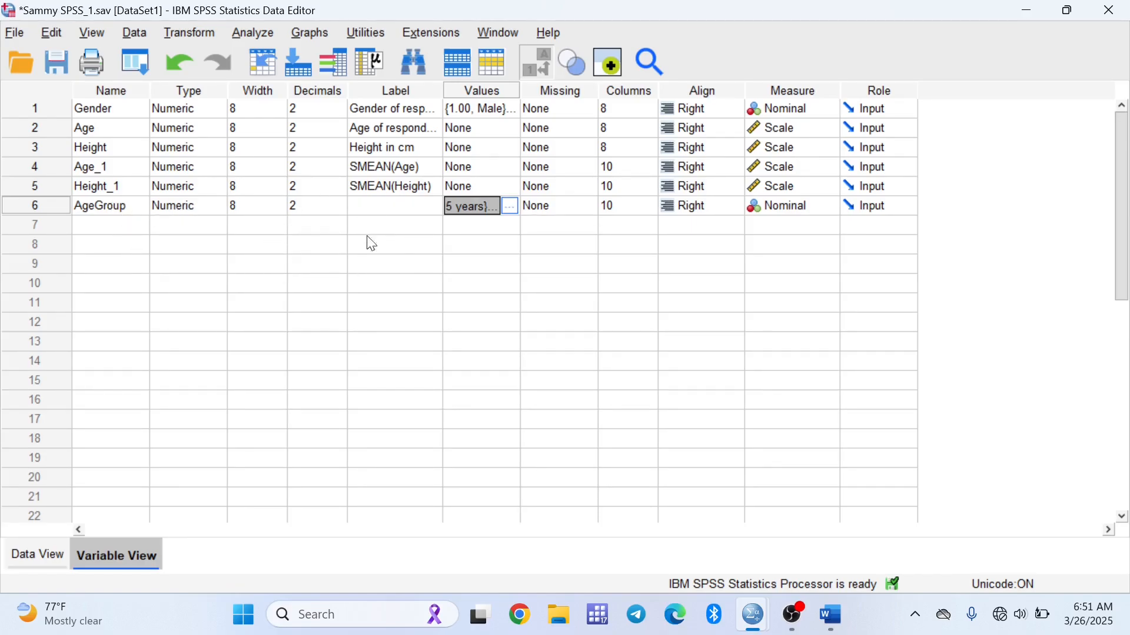
click(511, 207)
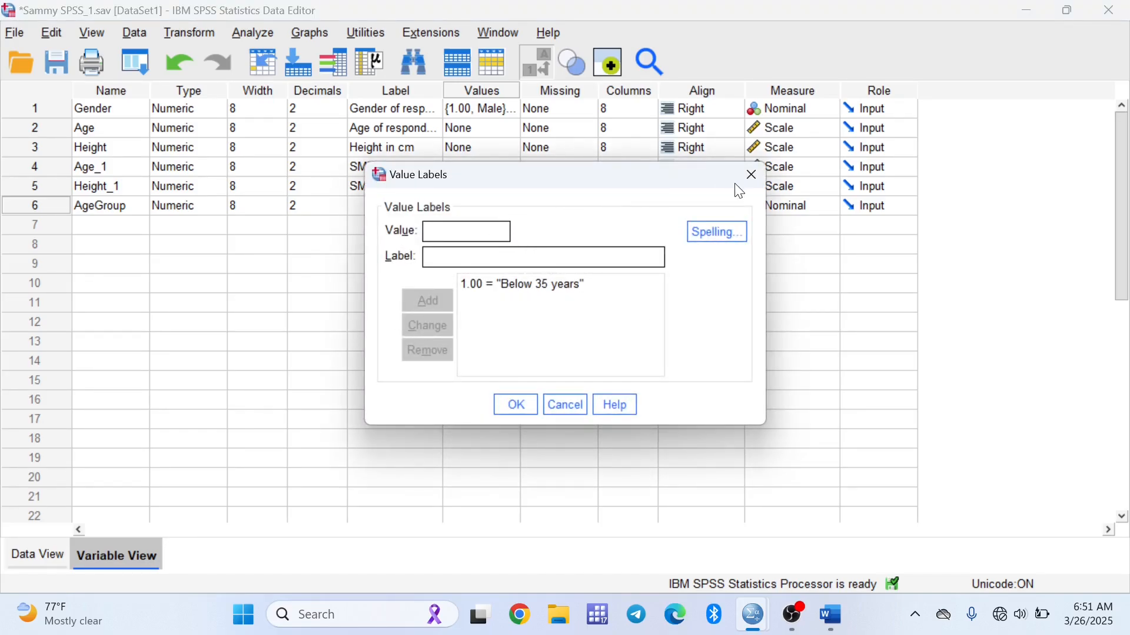
click(751, 175)
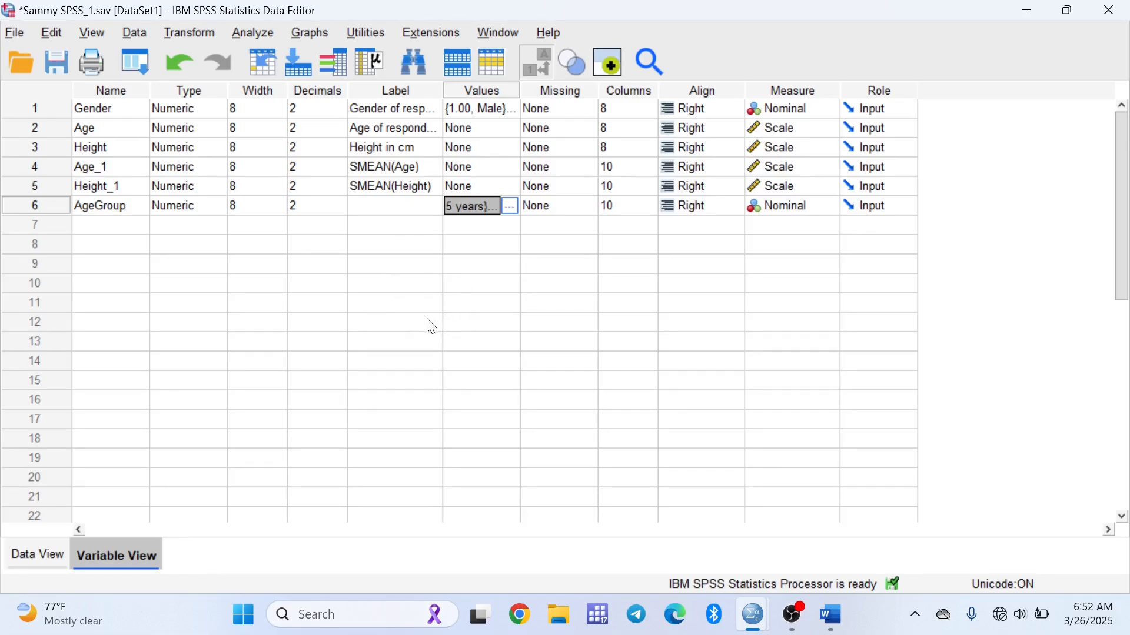
Import the Excel file STUDENTS DATA.xlsx from the Desktop, reading variable names from the first row
click(10, 34)
mouse_move(78, 80)
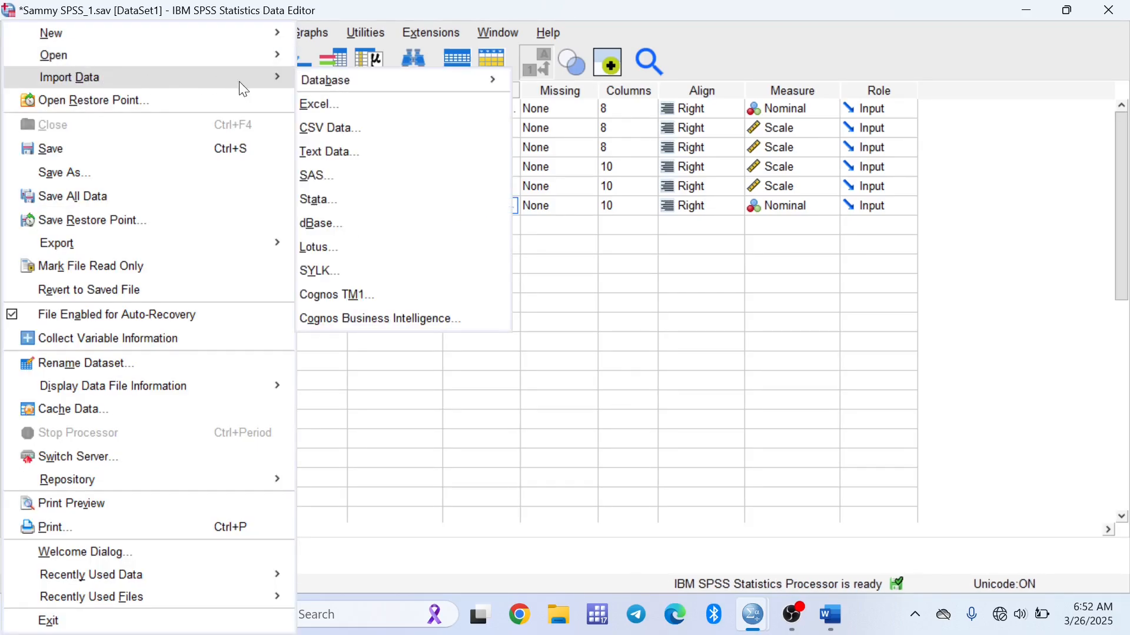
click(317, 102)
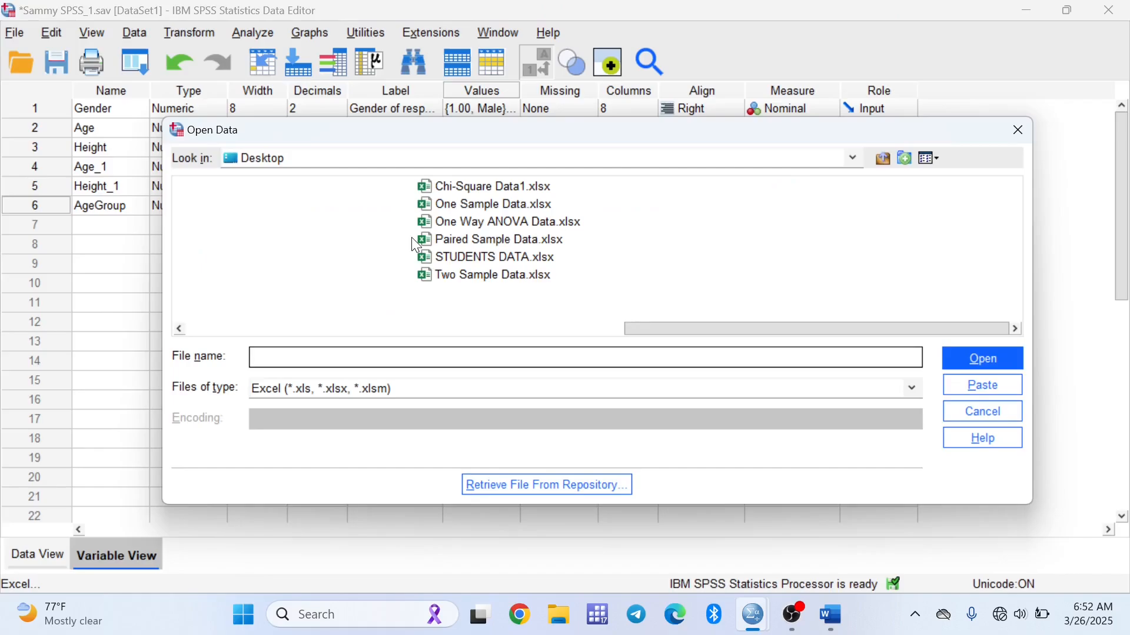
double_click(467, 257)
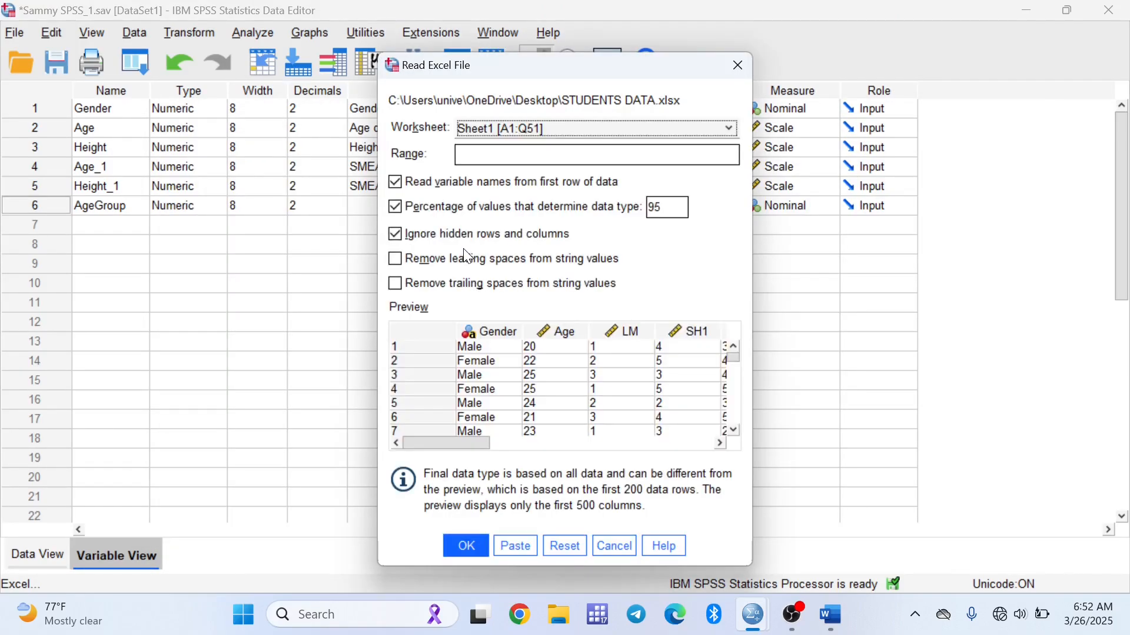
click(467, 546)
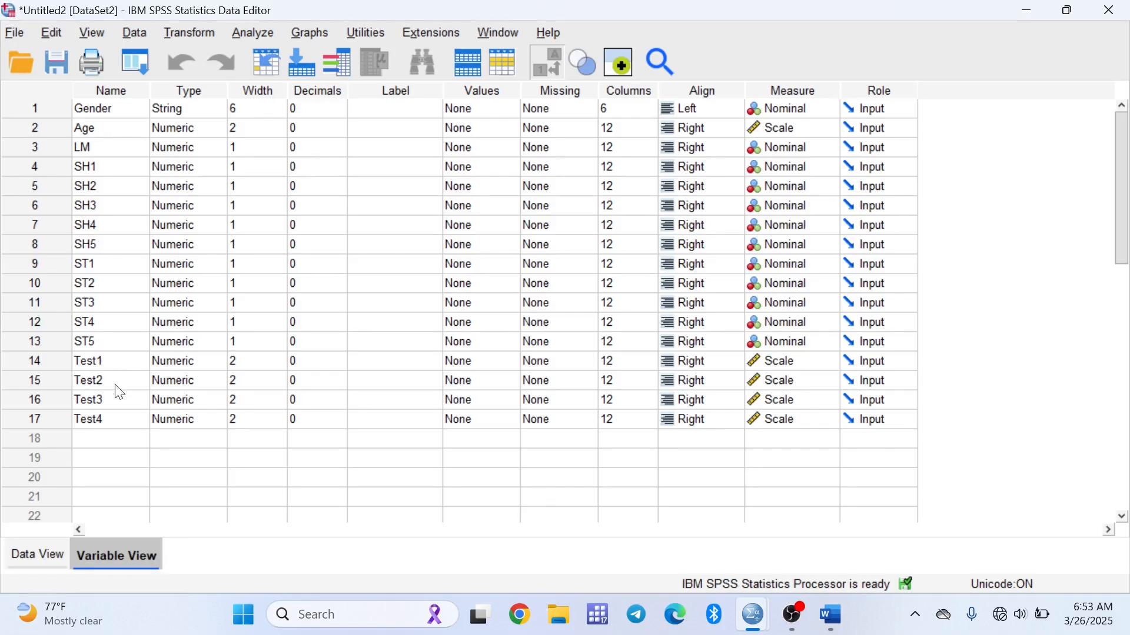
Start a computed variable named Study_hours with an empty pair of parentheses in its expression
key(ctrl+t)
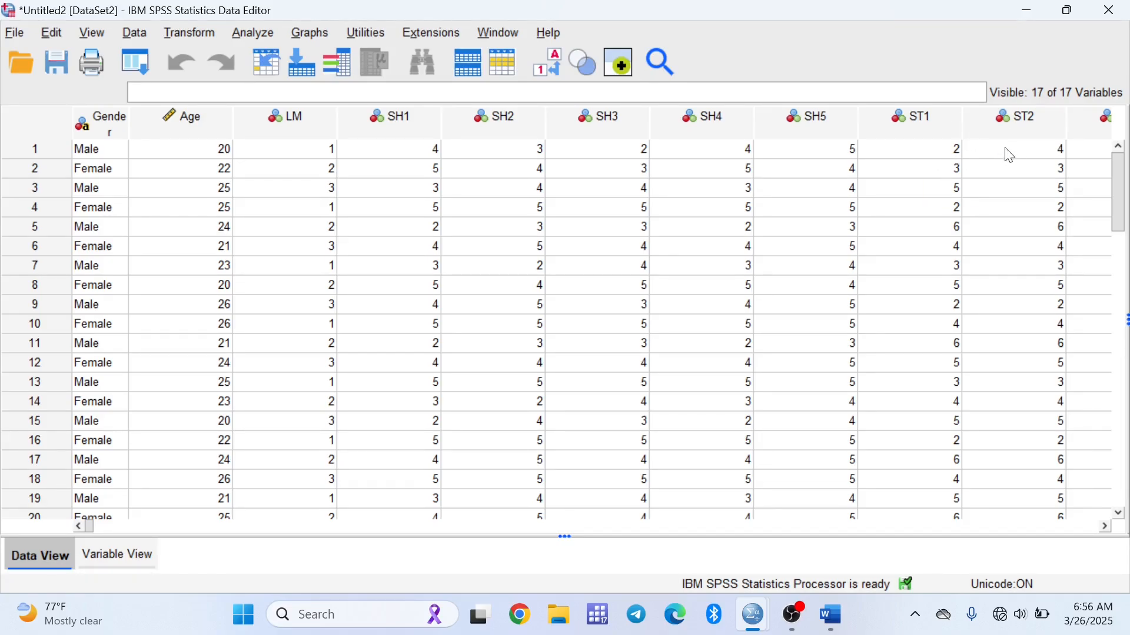
click(1036, 156)
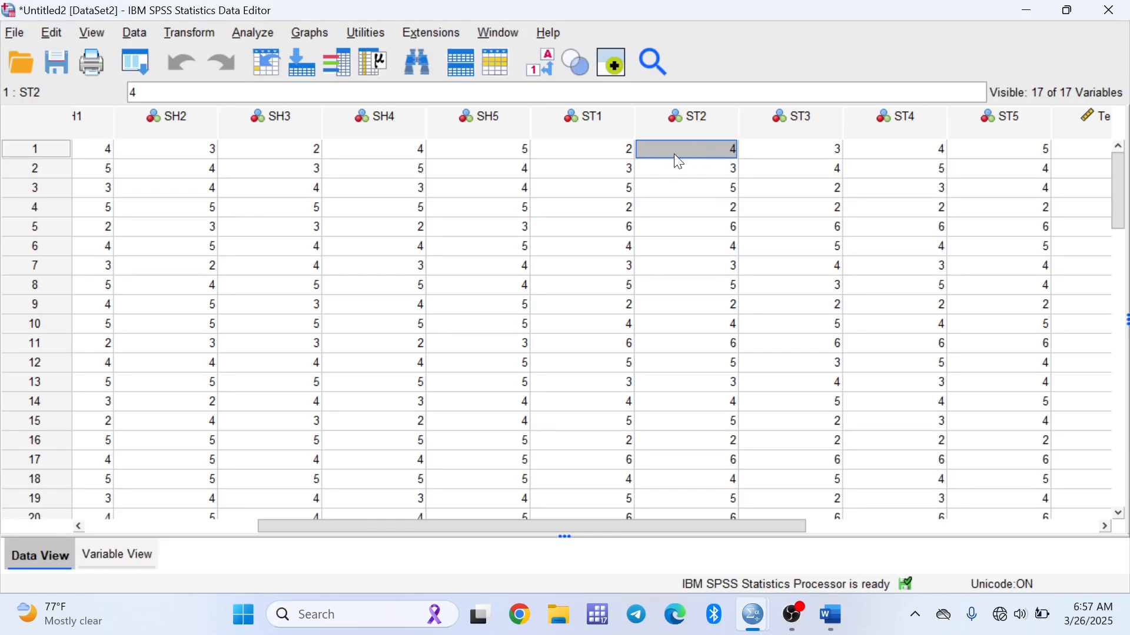
scroll(673, 153, left, 5)
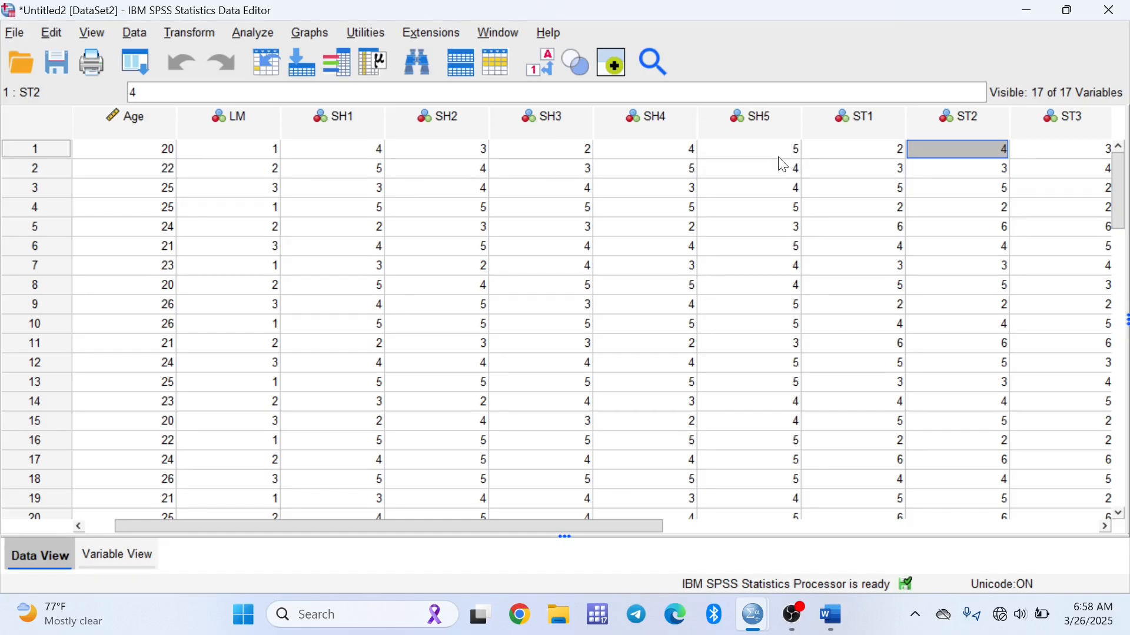
click(180, 34)
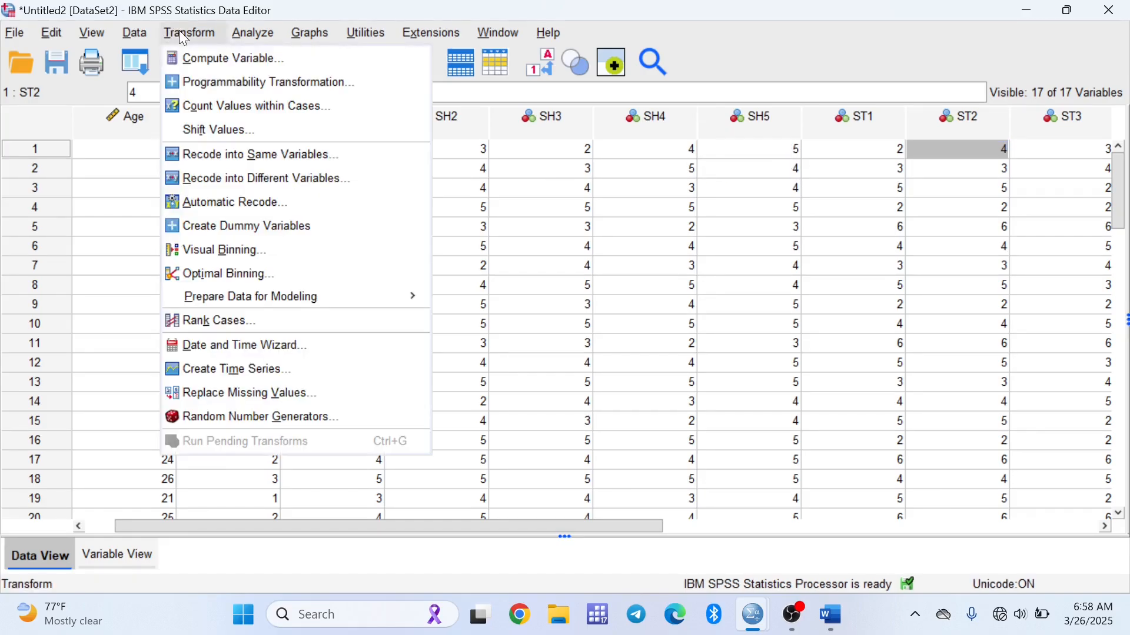
click(208, 59)
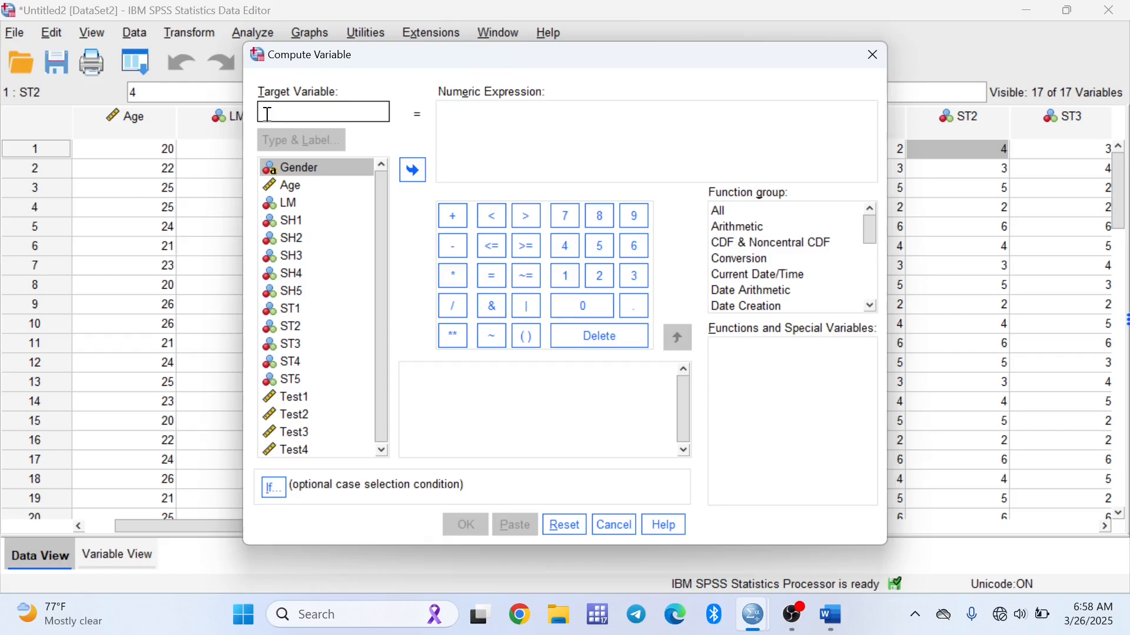
text(S)
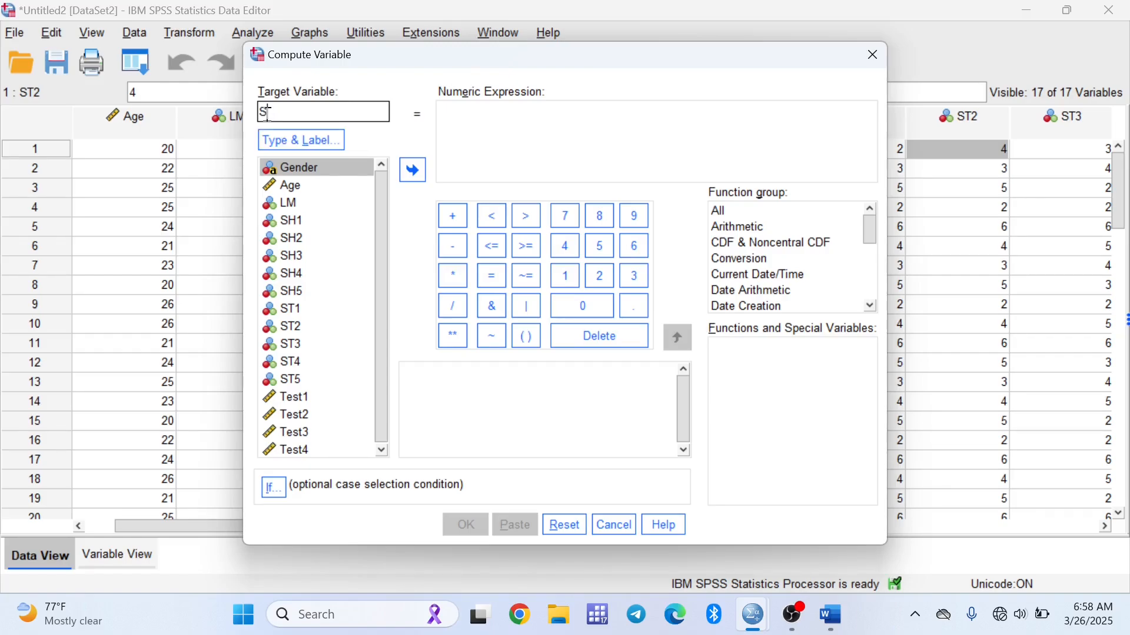
text(tudy_hours)
click(468, 126)
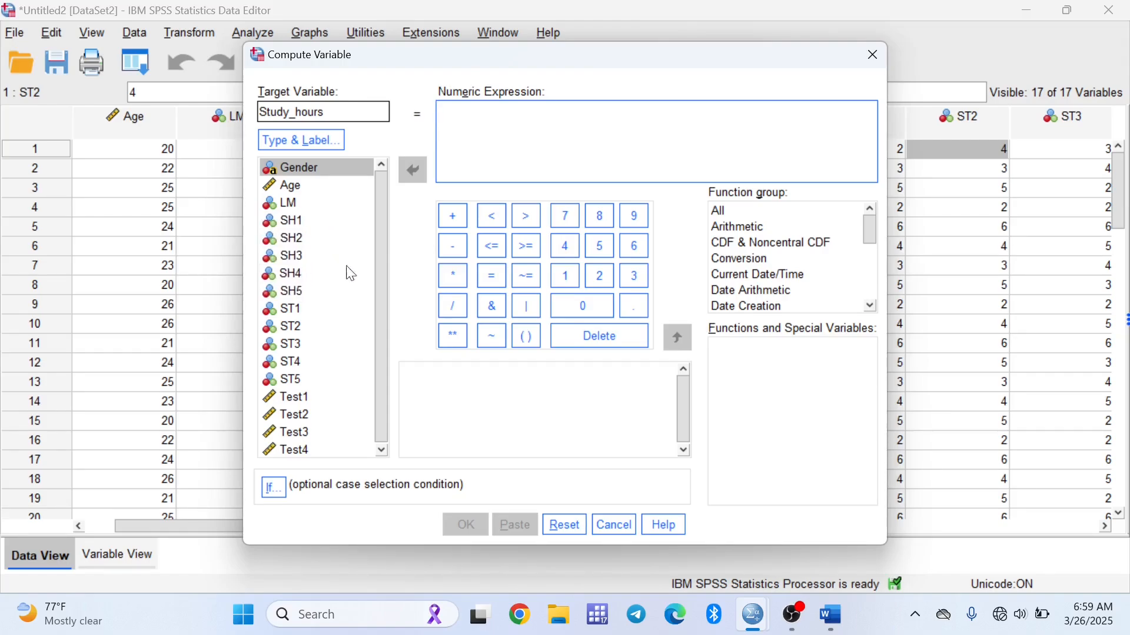
click(526, 337)
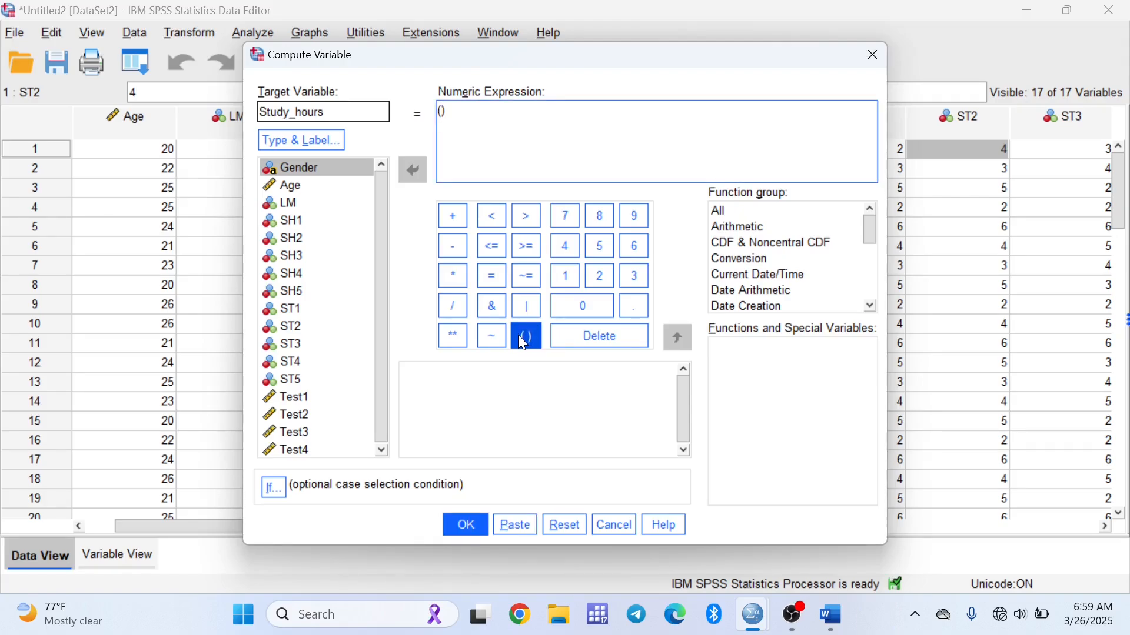
Set the Study_hours expression to (SH1 + SH2 + SH3 + SH4 + SH5) / 5 and run the computation
double_click(281, 218)
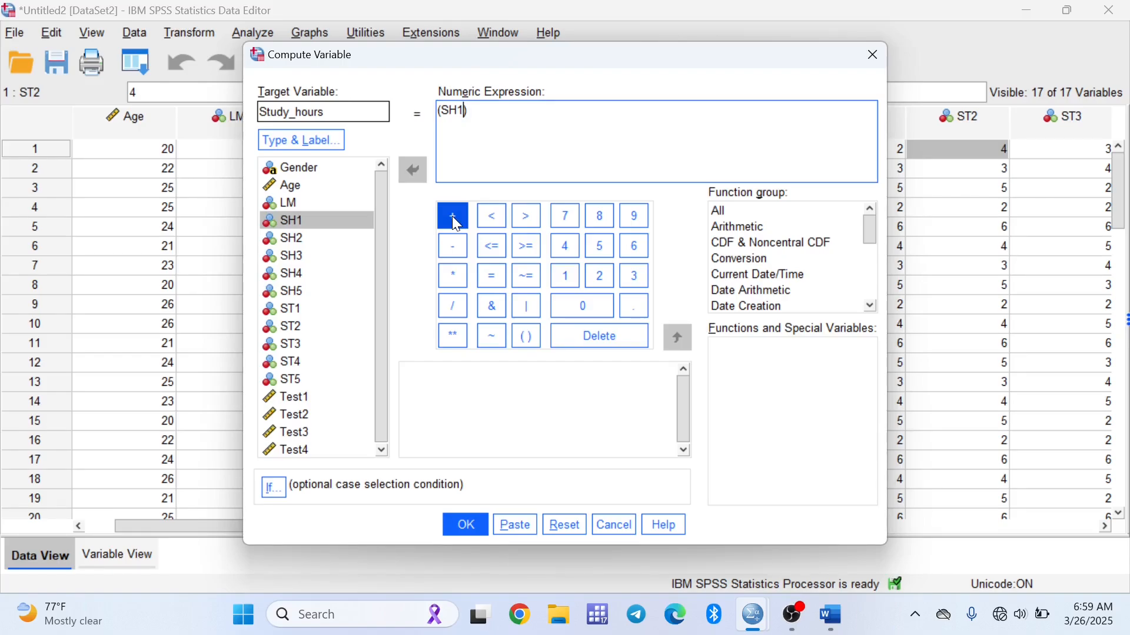
click(454, 219)
click(289, 241)
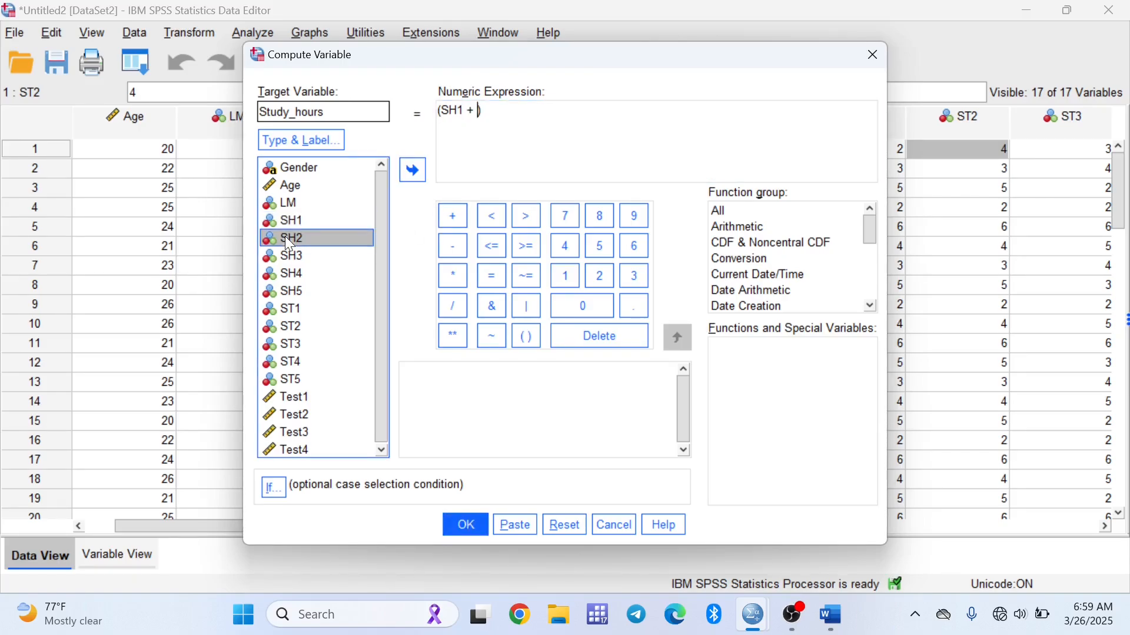
double_click(286, 239)
click(452, 216)
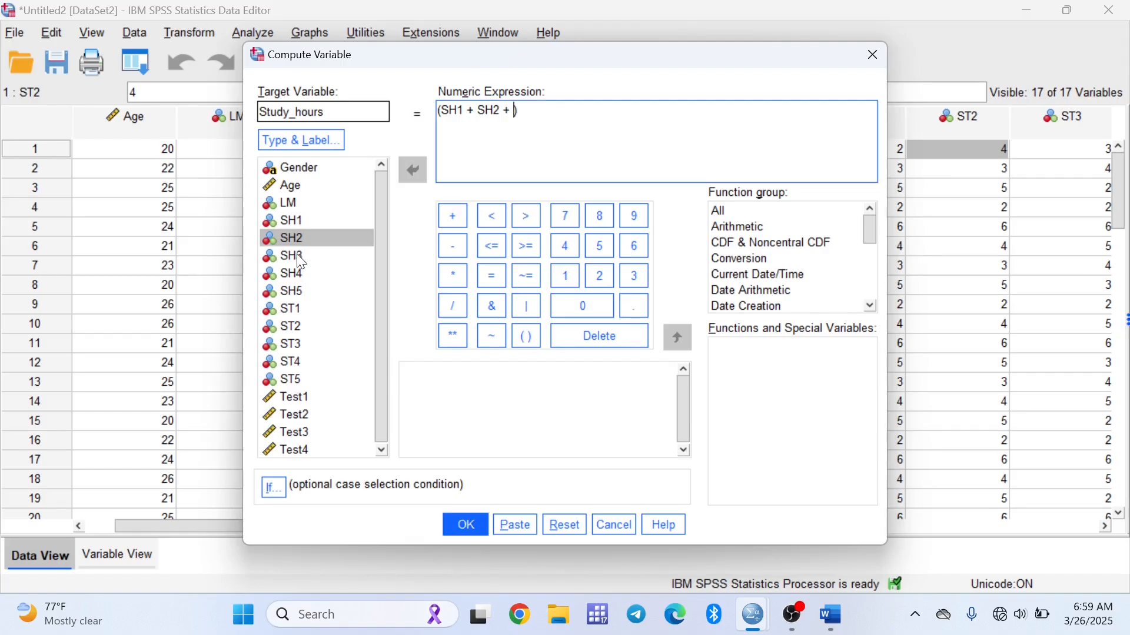
double_click(294, 257)
click(453, 216)
click(298, 262)
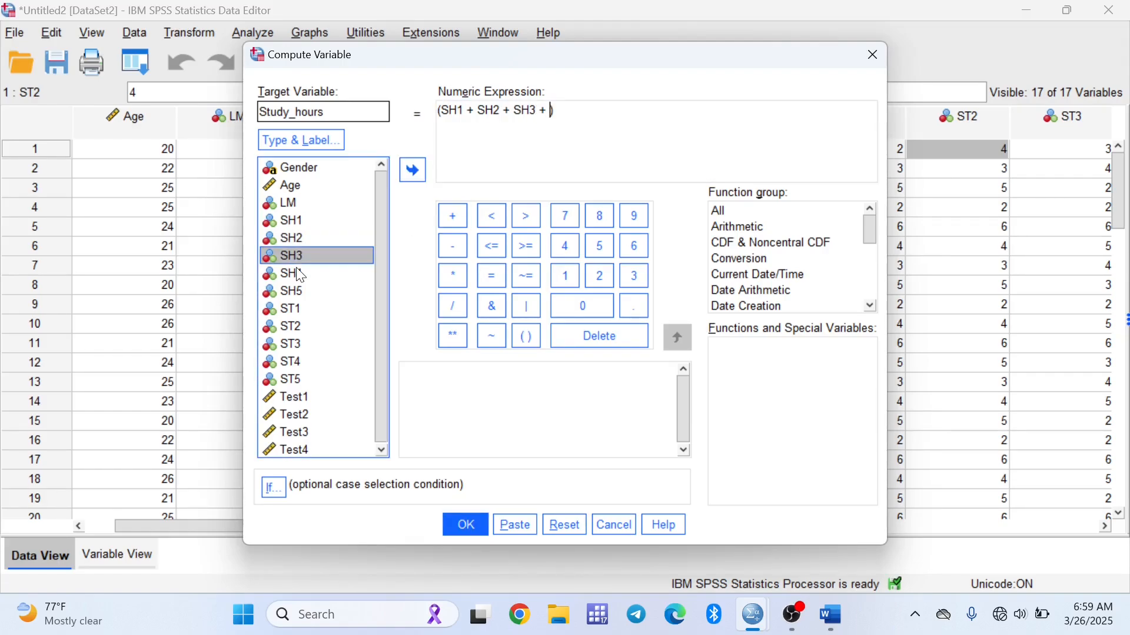
double_click(297, 272)
click(452, 217)
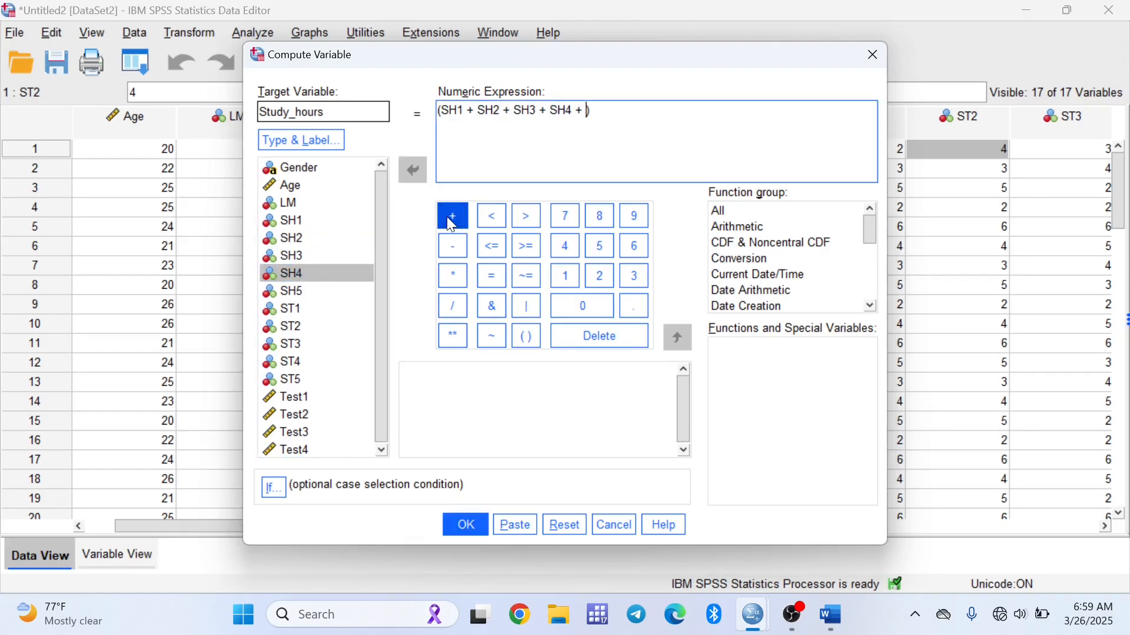
double_click(301, 291)
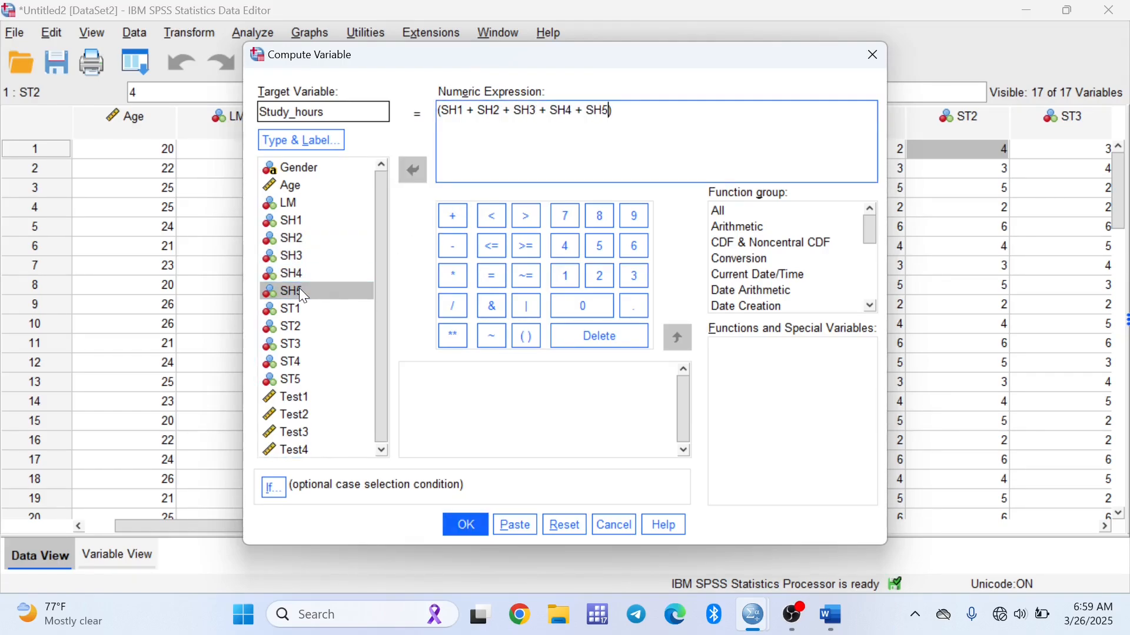
click(631, 115)
text(5)
click(464, 525)
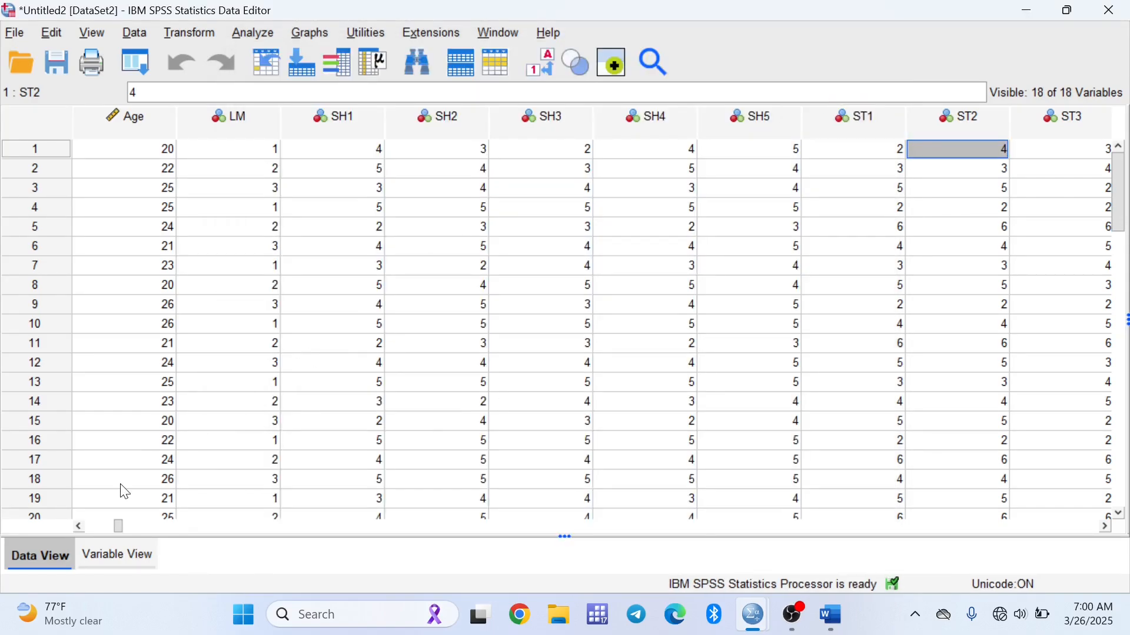
click(620, 524)
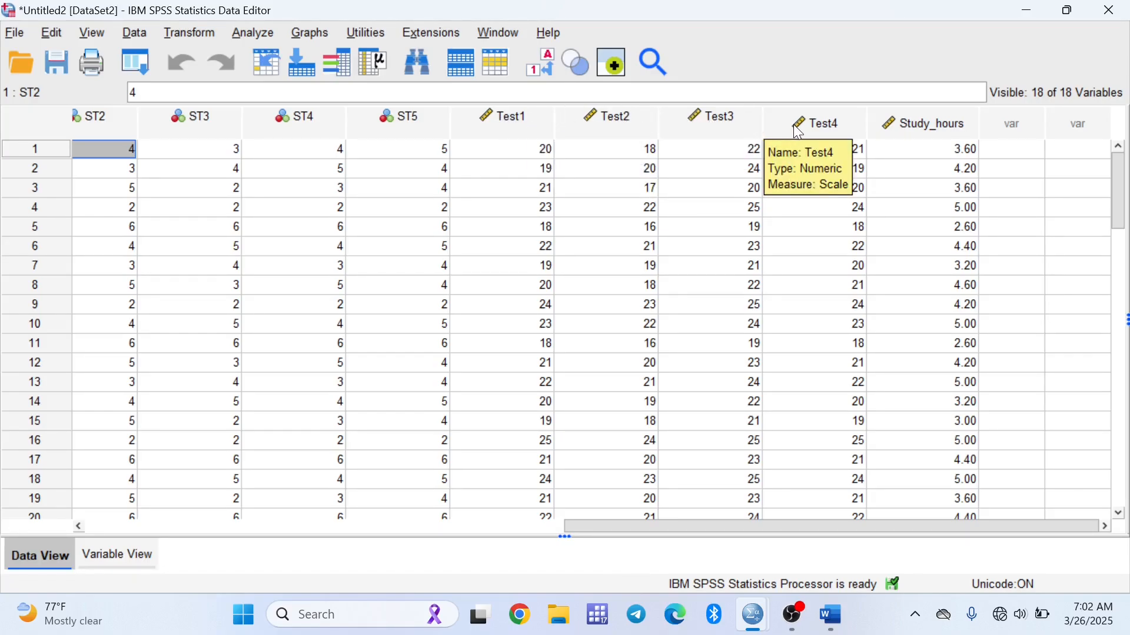
Reopen Compute Variable, clear the previous expression and name the new target variable Test_scores
click(194, 34)
click(202, 52)
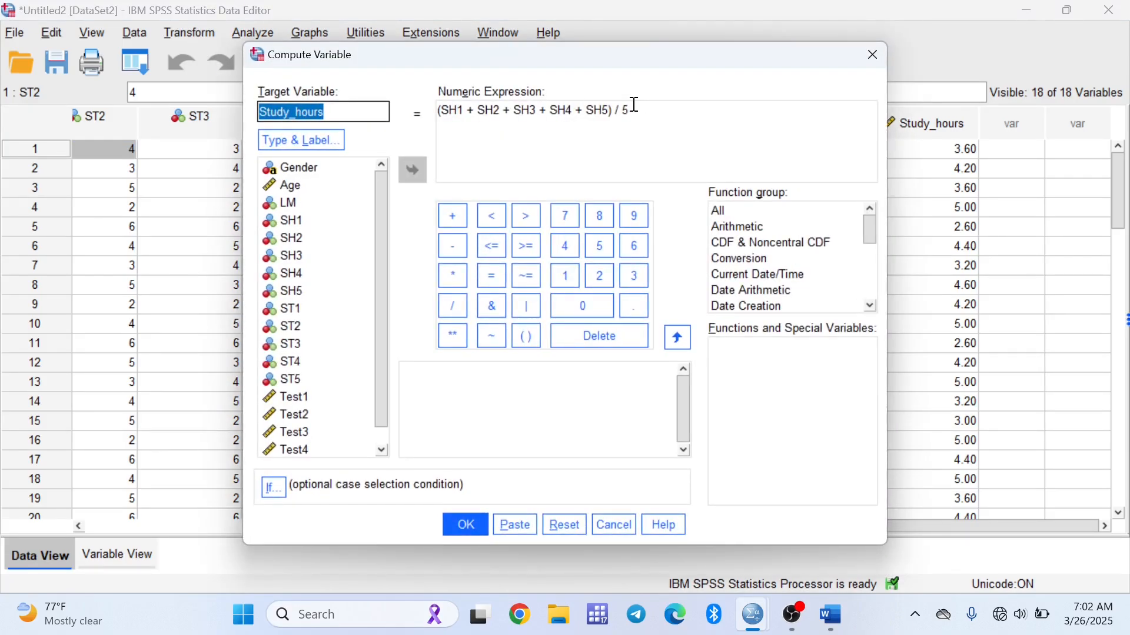
drag(635, 104, 255, 118)
key(Delete)
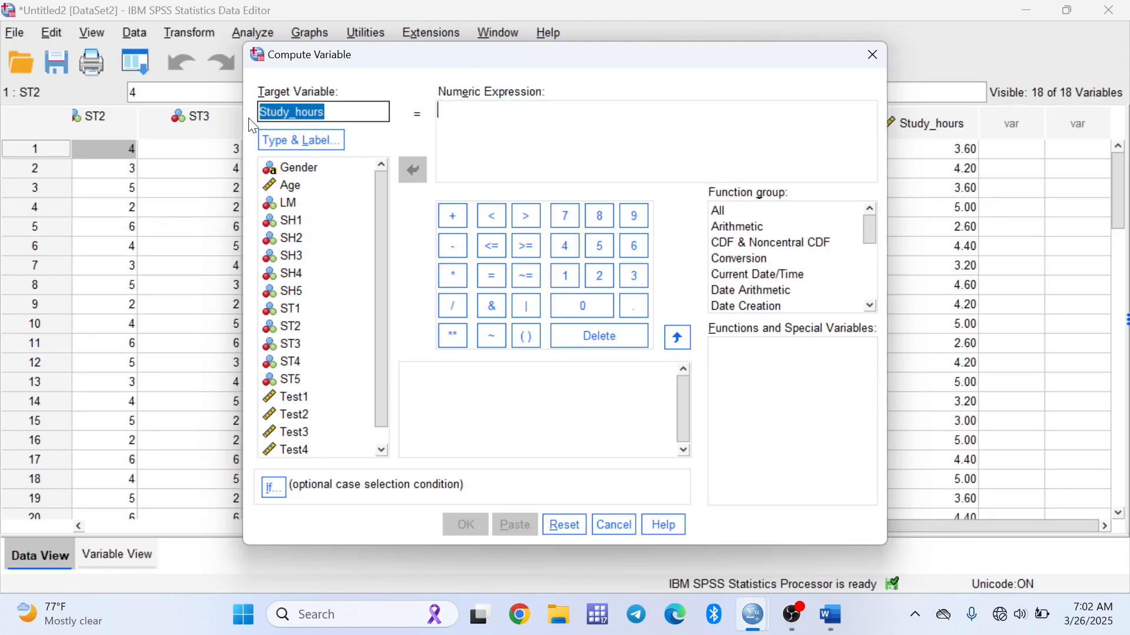
text(st_scores)
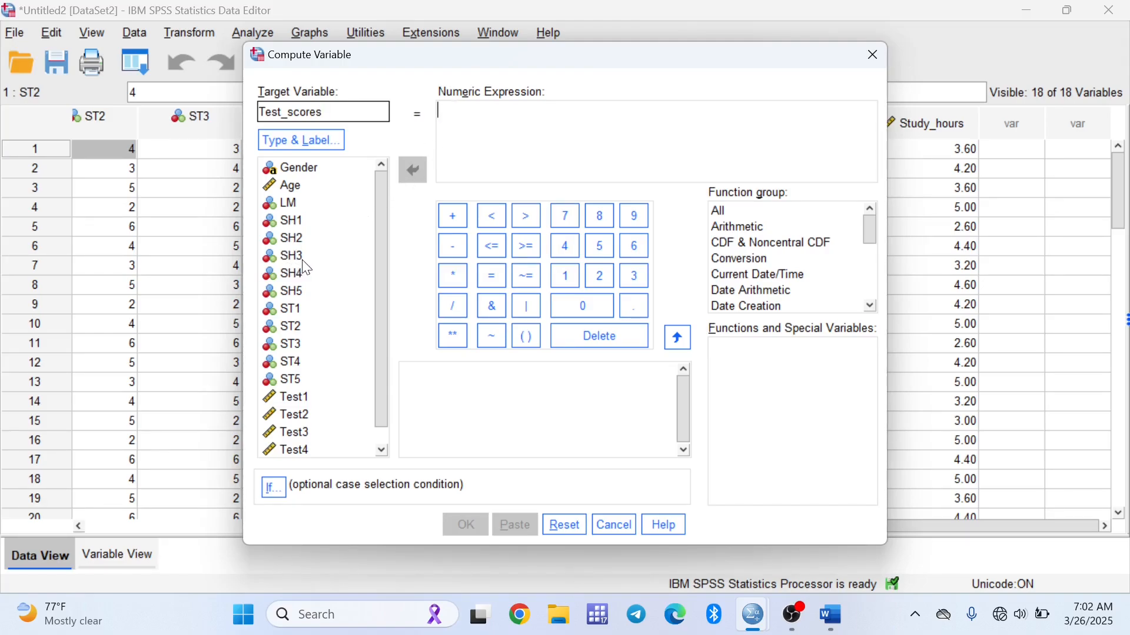
Set the Test_scores expression to Test1 + Test2 + Test3 + Test4 and run the computation
double_click(294, 399)
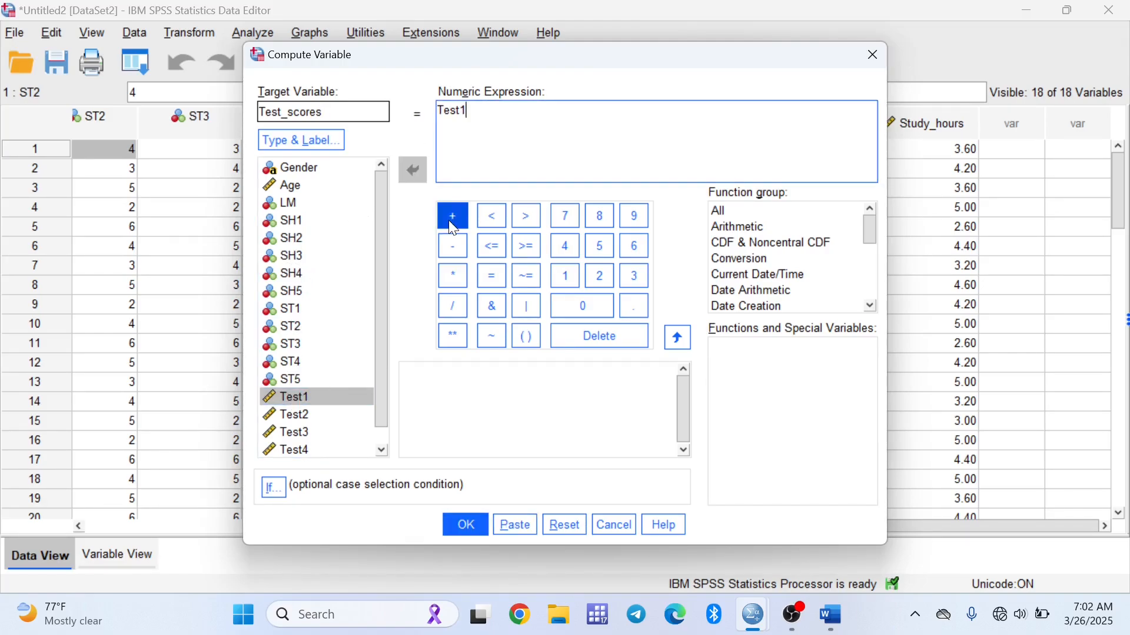
click(451, 217)
double_click(296, 414)
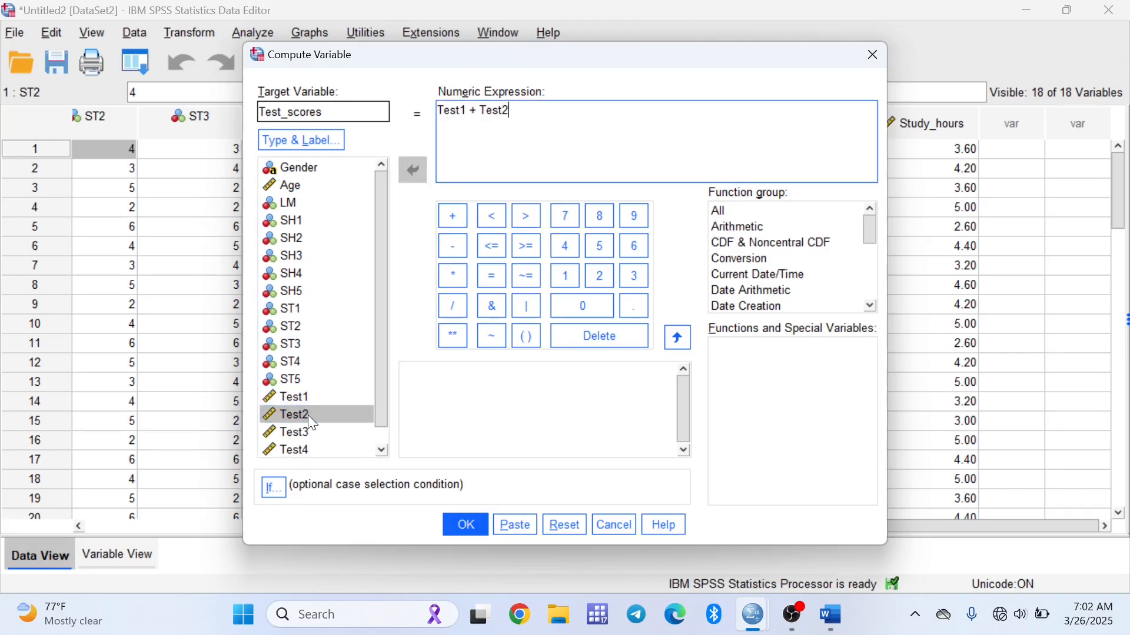
click(455, 228)
click(305, 437)
double_click(304, 437)
click(454, 219)
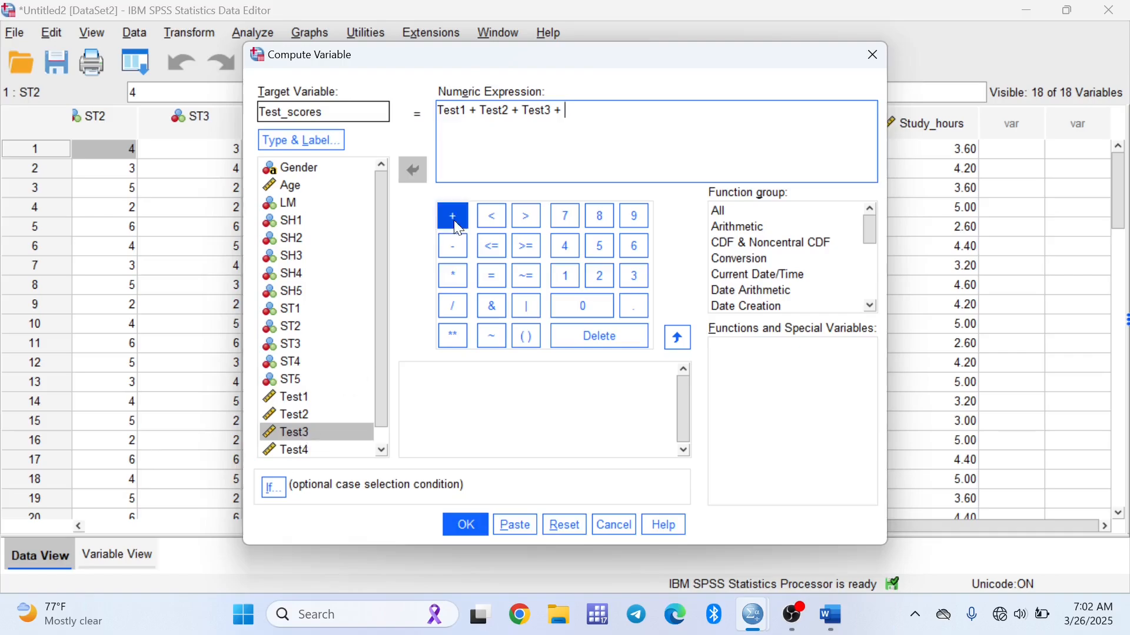
double_click(306, 448)
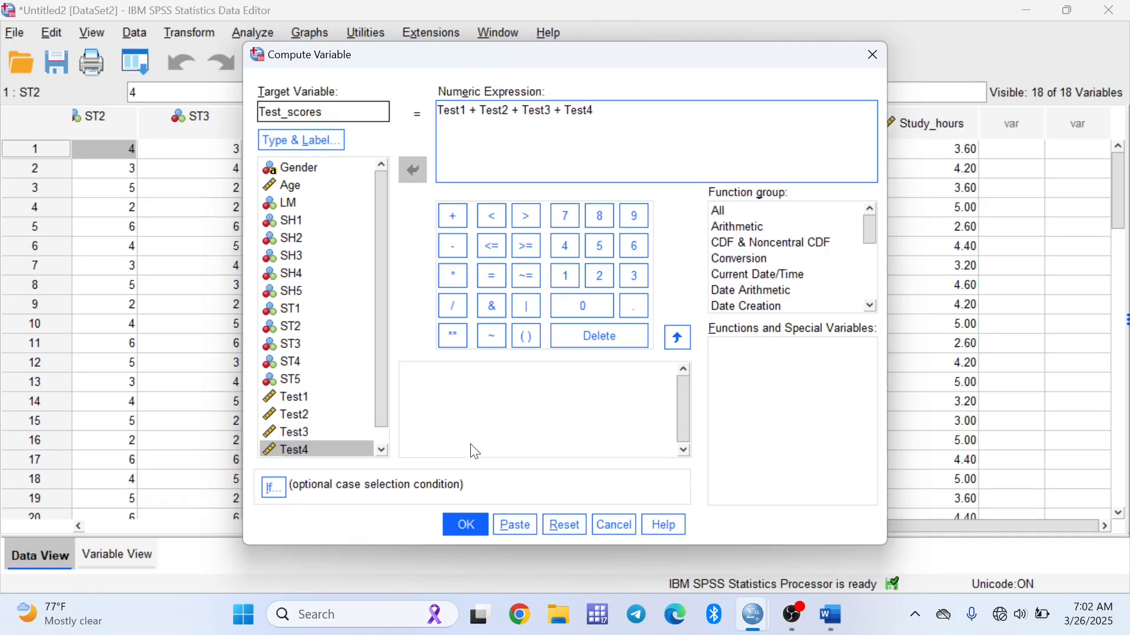
click(468, 526)
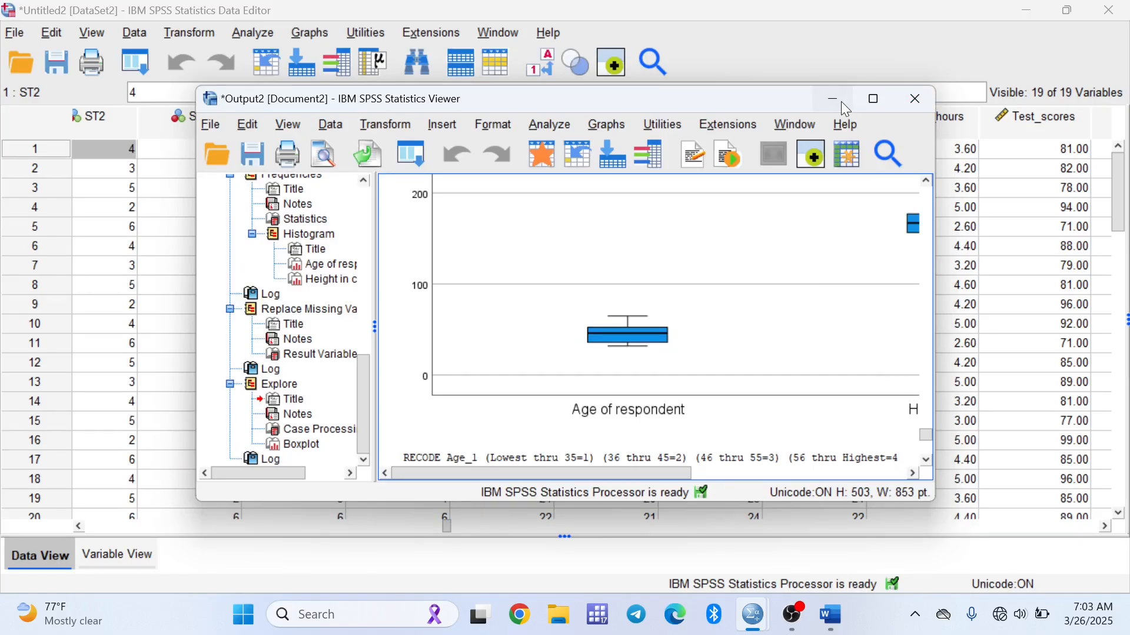
click(835, 100)
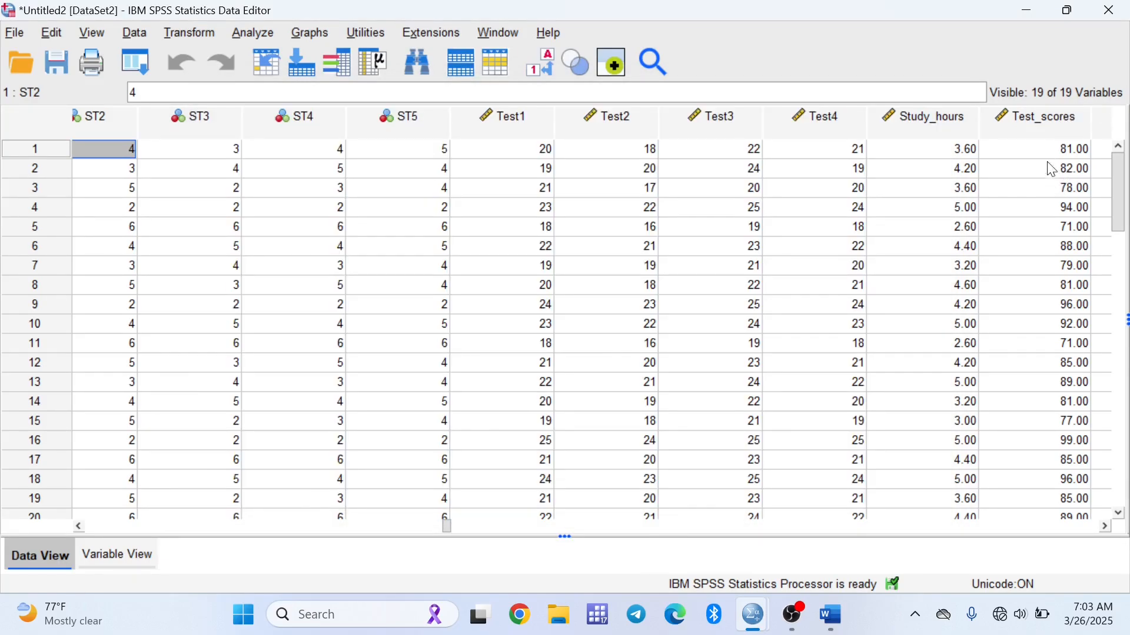